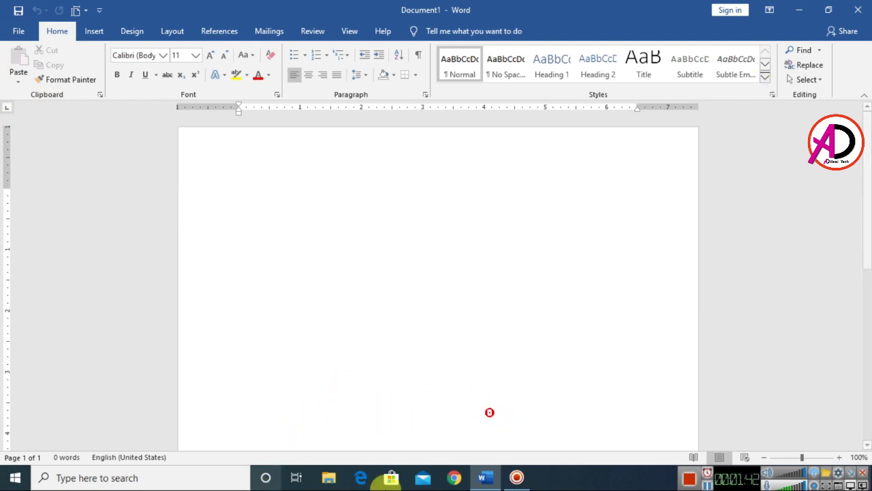
Set the page size to A4
left_click(178, 31)
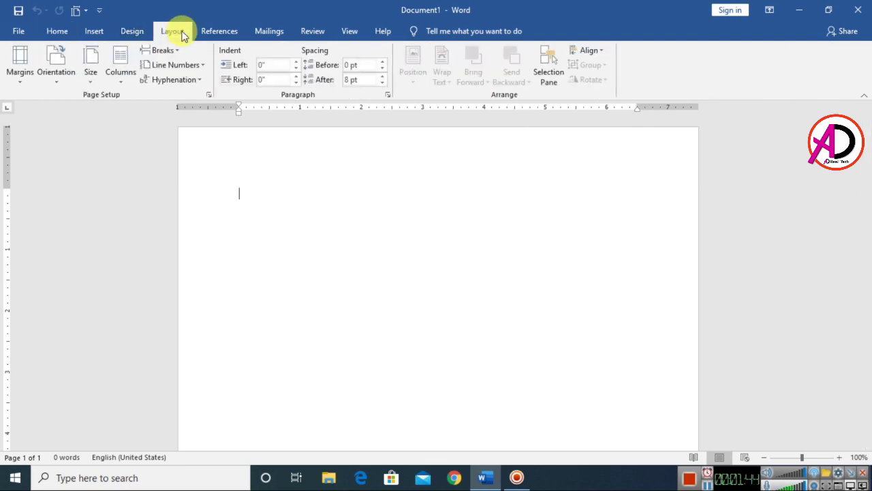
left_click(100, 77)
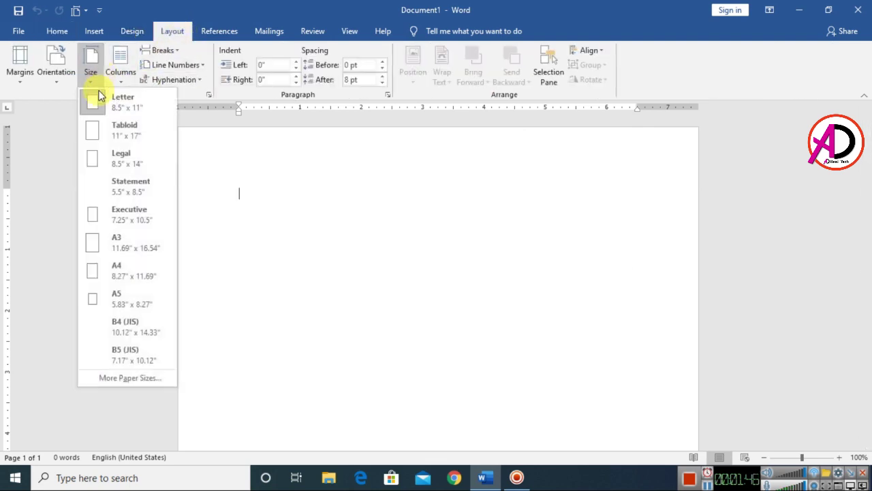
left_click(155, 278)
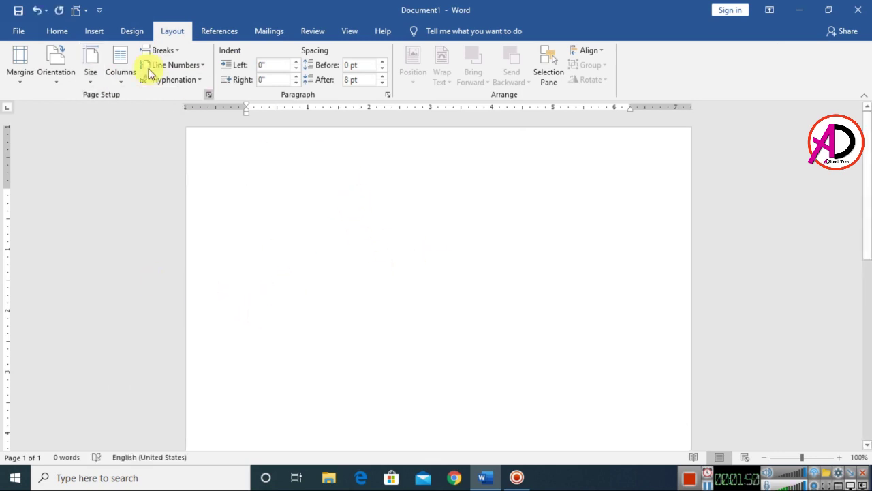
Choose the Rectangle shape from the Insert shapes gallery
left_click(58, 32)
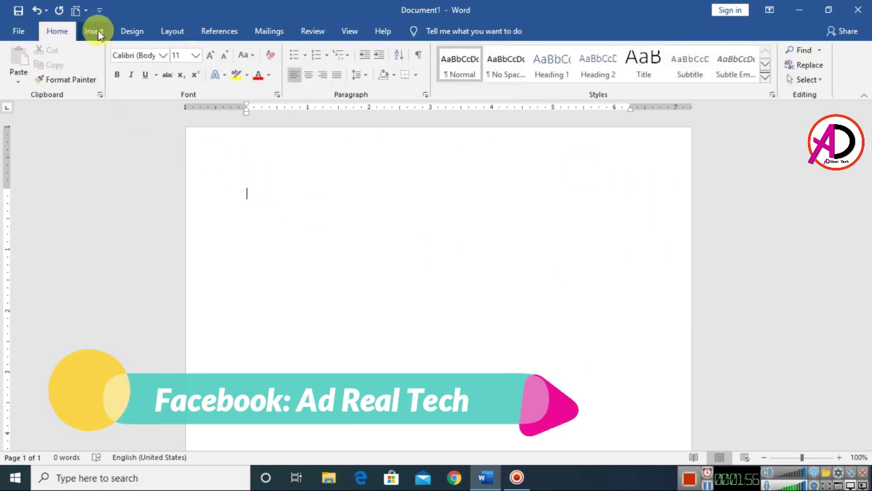
left_click(93, 32)
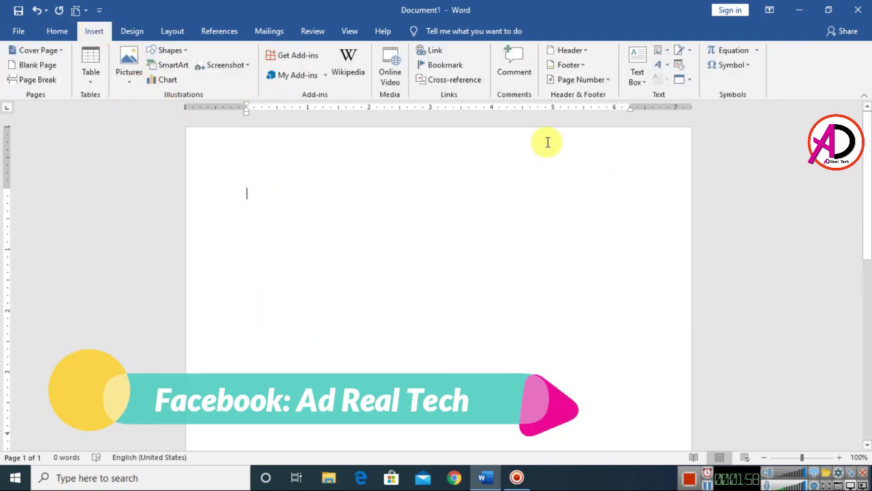
left_click(170, 51)
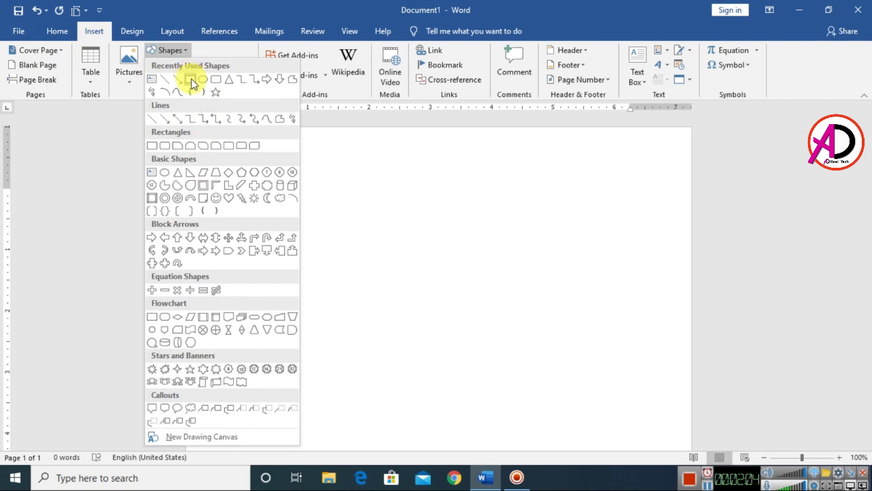
left_click(191, 80)
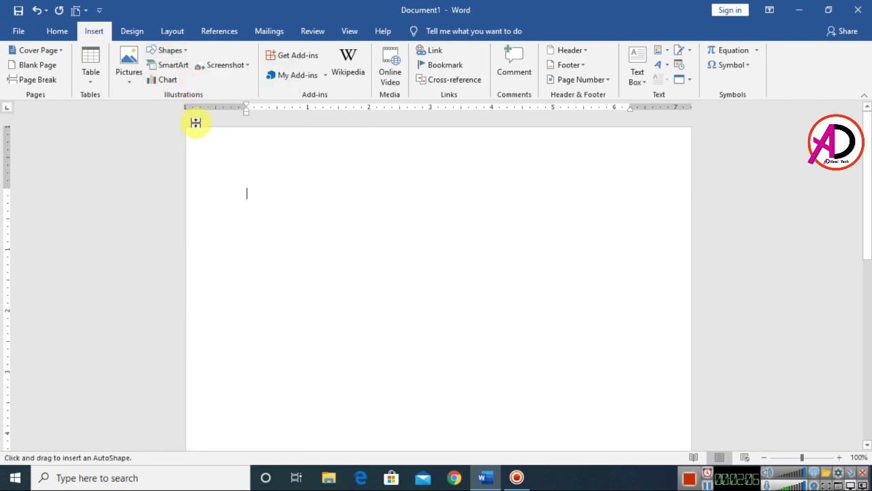
Draw a tall rectangle at the page's top-left and fill it with custom green #26AA5B
mouse_move(190, 135)
left_mouse_down()
mouse_move(253, 317)
mouse_move(271, 314)
mouse_move(263, 316)
left_mouse_up()
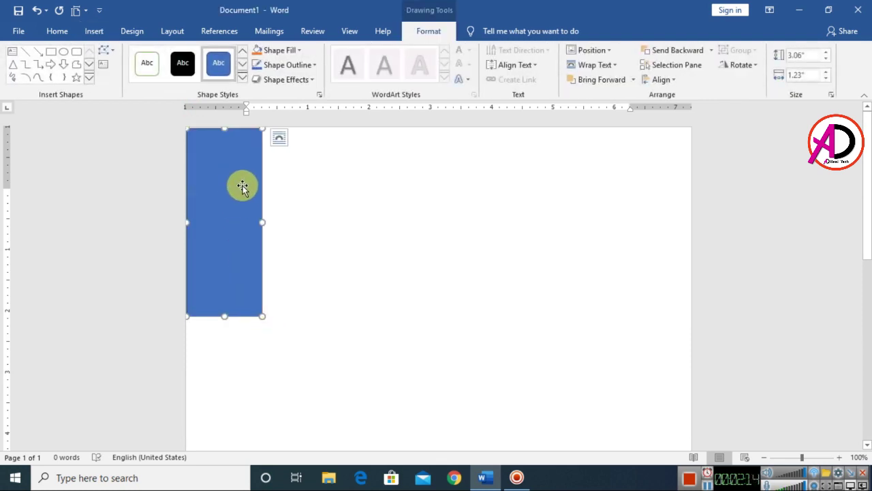
left_click(273, 52)
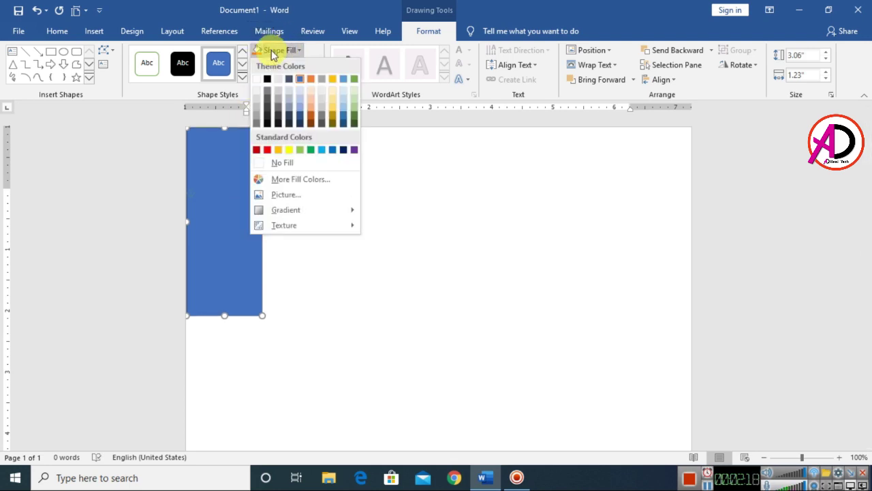
left_click(311, 179)
left_click_drag(528, 223, 525, 221)
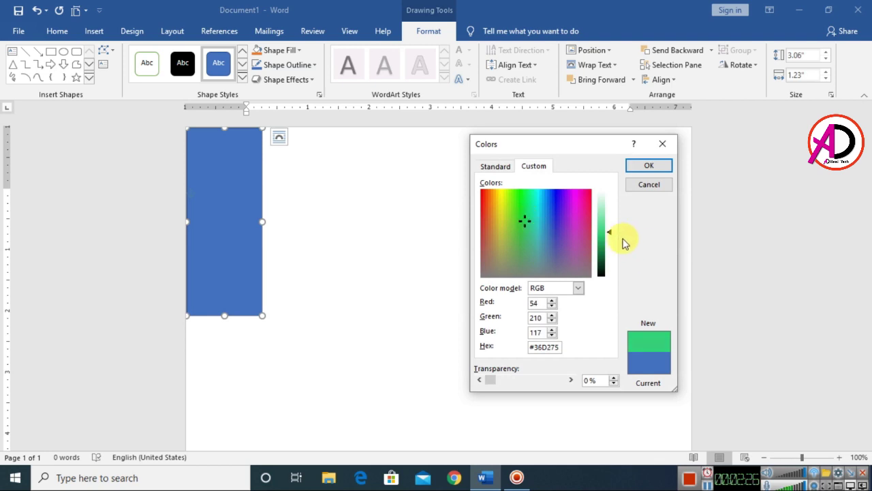
left_click_drag(611, 231, 611, 237)
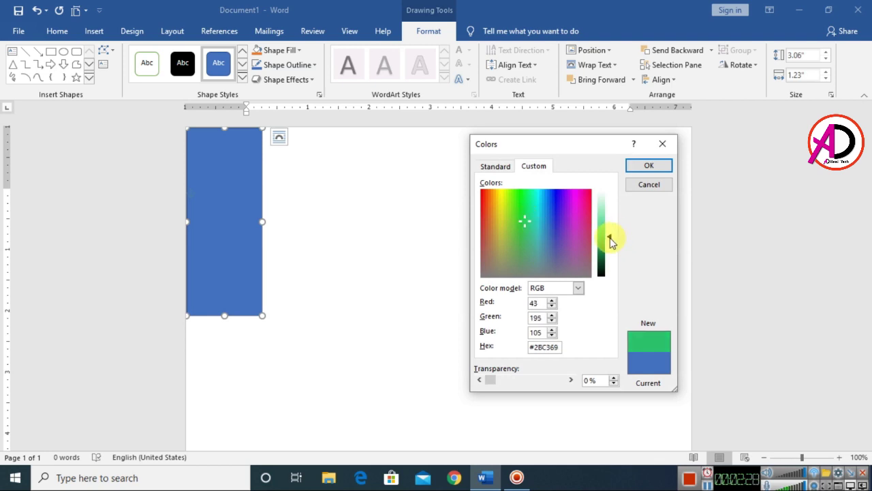
left_click_drag(609, 236, 610, 242)
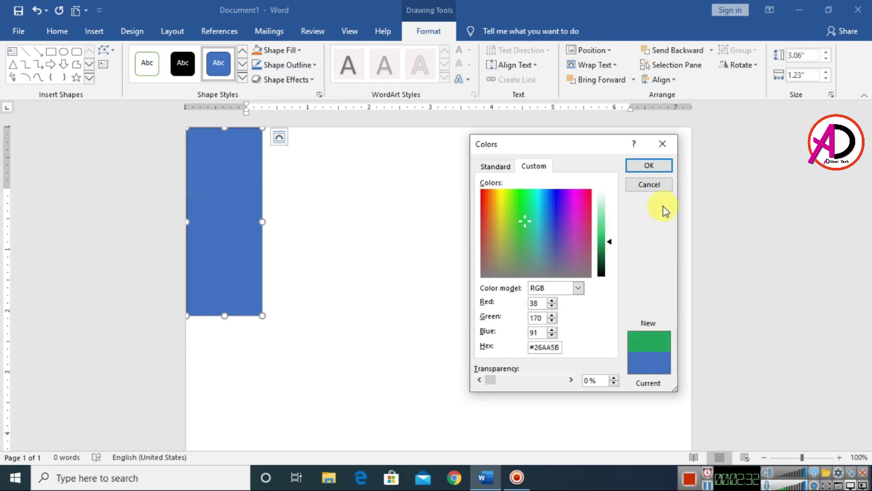
left_click(649, 165)
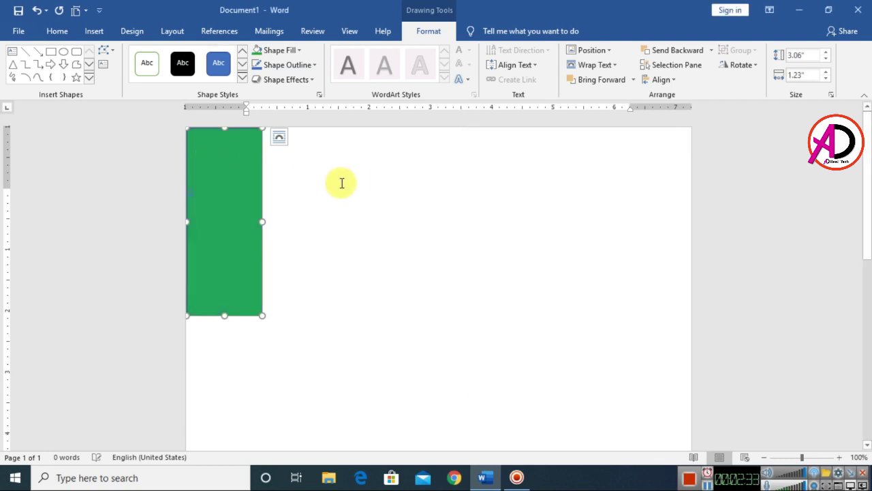
Set the rectangle's outline to No Outline
left_click(286, 64)
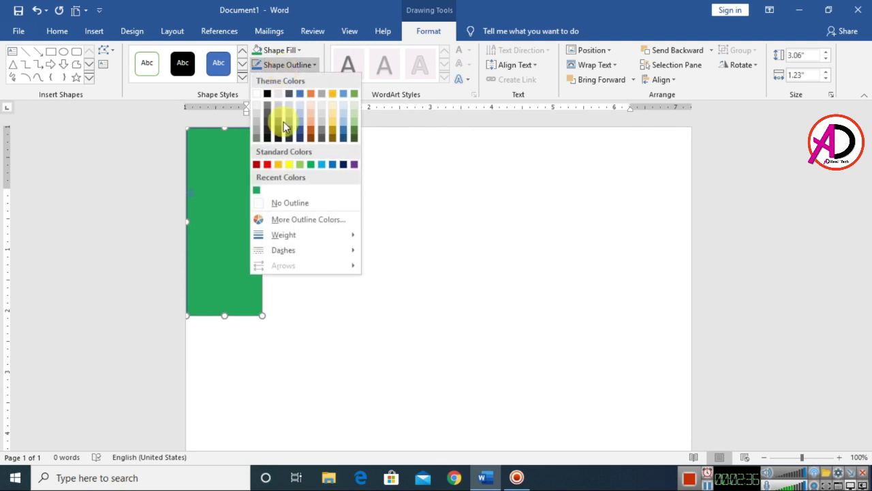
left_click(290, 202)
left_click(317, 257)
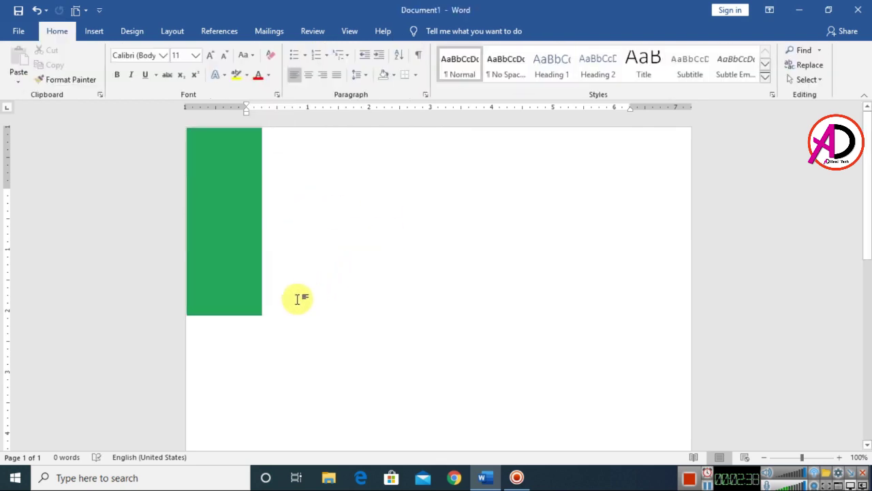
Use Edit Points to drag the rectangle's bottom-left corner upward, slanting its bottom edge
left_click(231, 237)
left_click(428, 34)
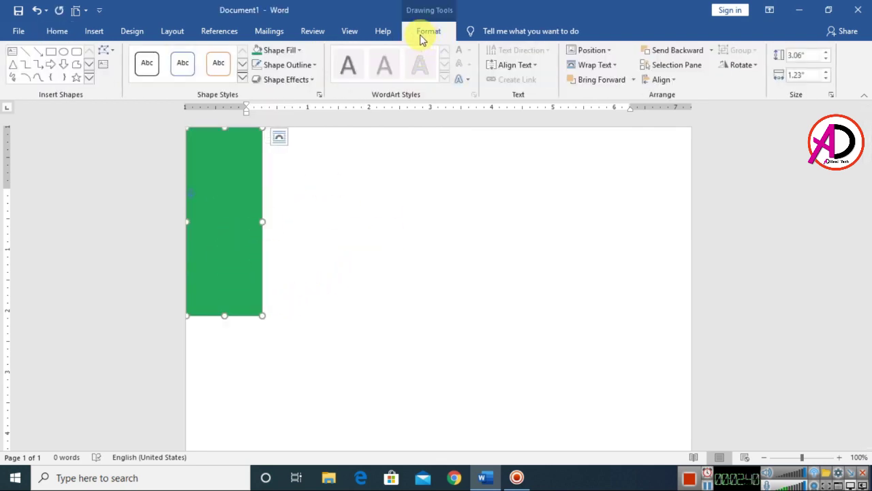
left_click(104, 52)
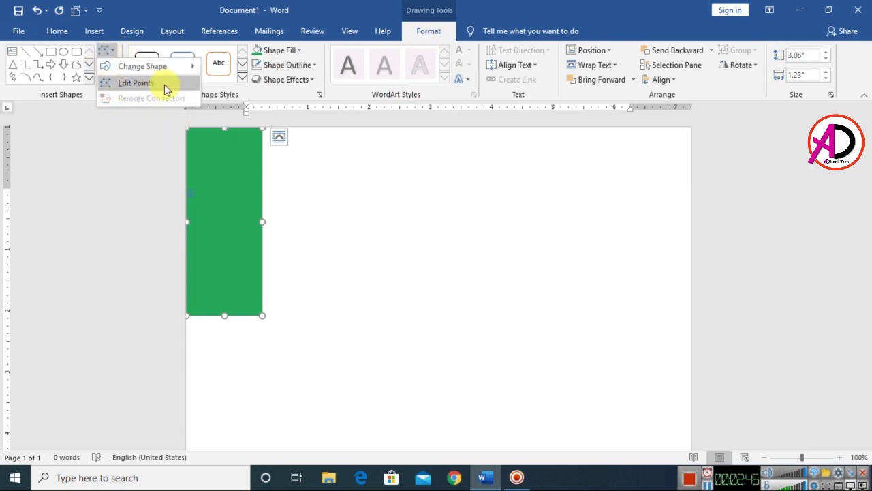
left_click(147, 83)
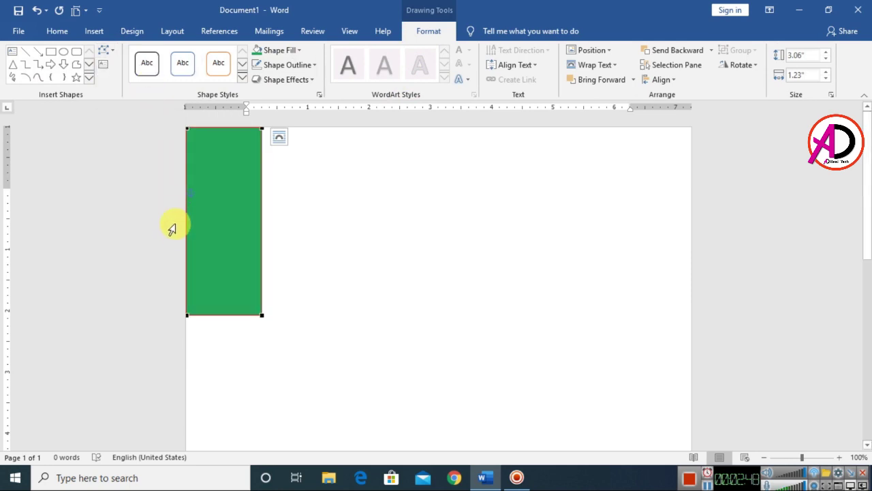
left_click_drag(187, 316, 191, 284)
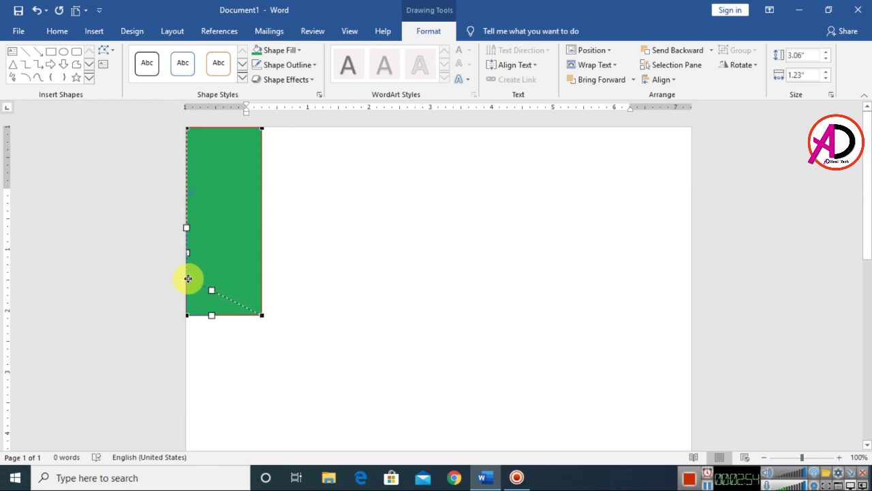
left_click_drag(188, 278, 188, 274)
left_click(358, 293)
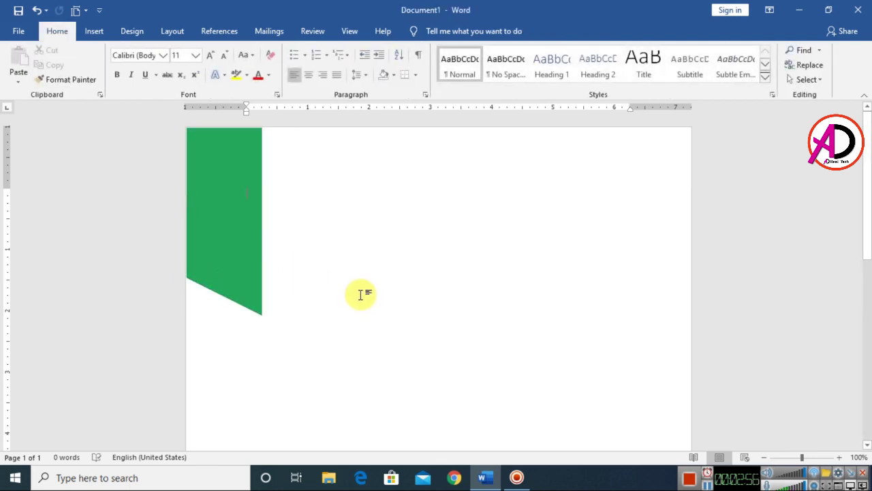
scroll(362, 294, "down", 3, "ctrl")
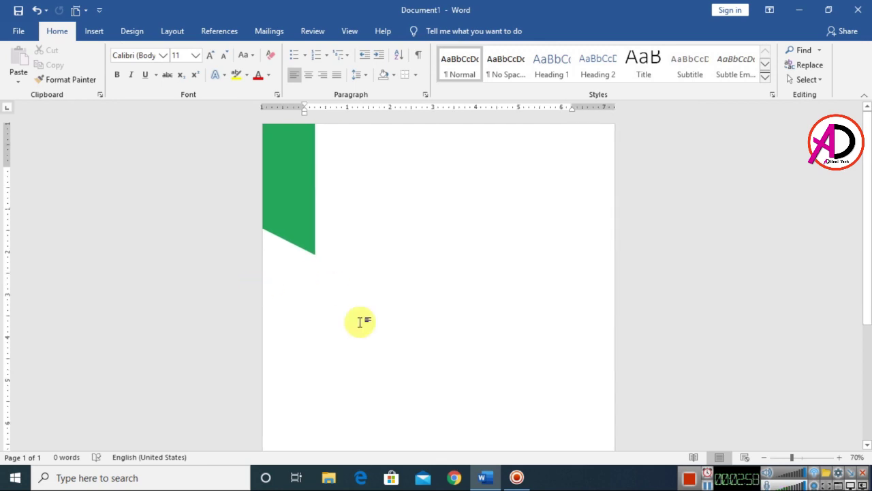
Draw an isosceles triangle, rotate it right 90°, and shrink it to about 0.93 by 1.08 inches
left_click(94, 31)
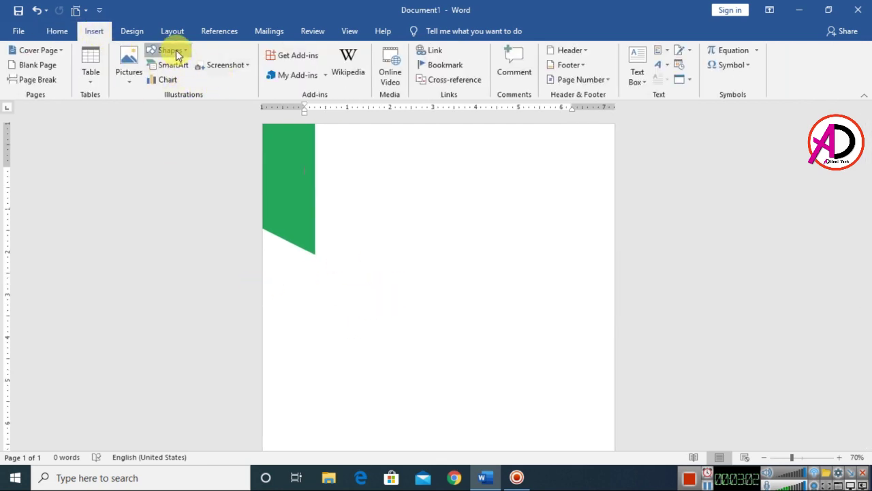
left_click(169, 51)
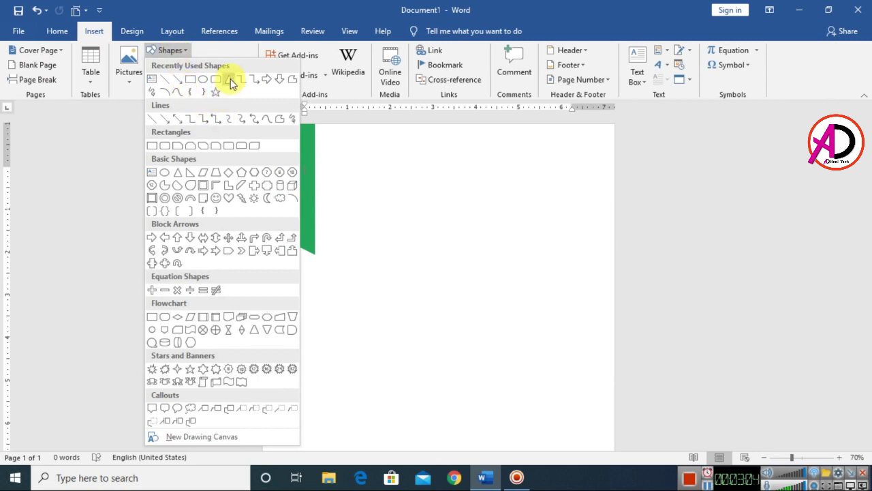
left_click(179, 175)
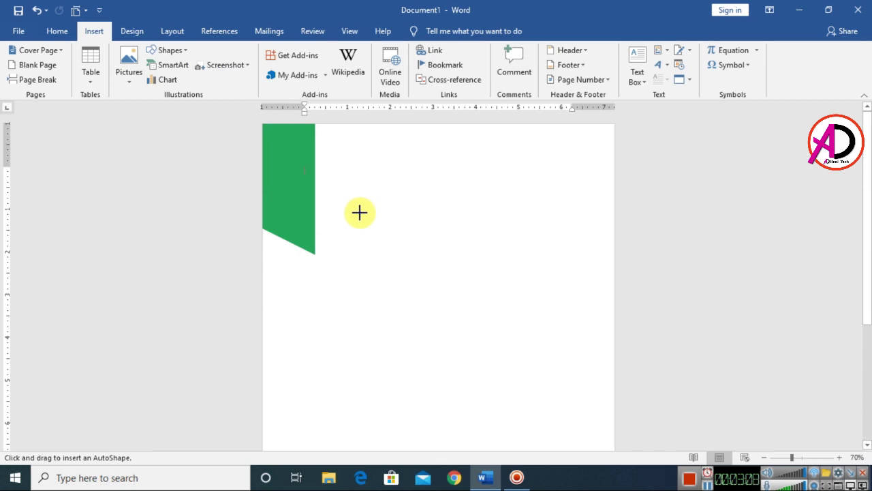
left_click_drag(360, 213, 426, 269)
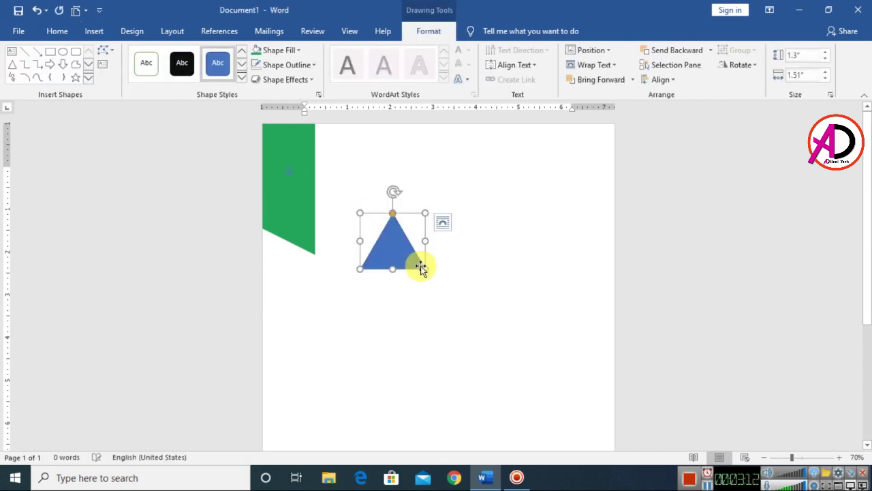
left_click(752, 66)
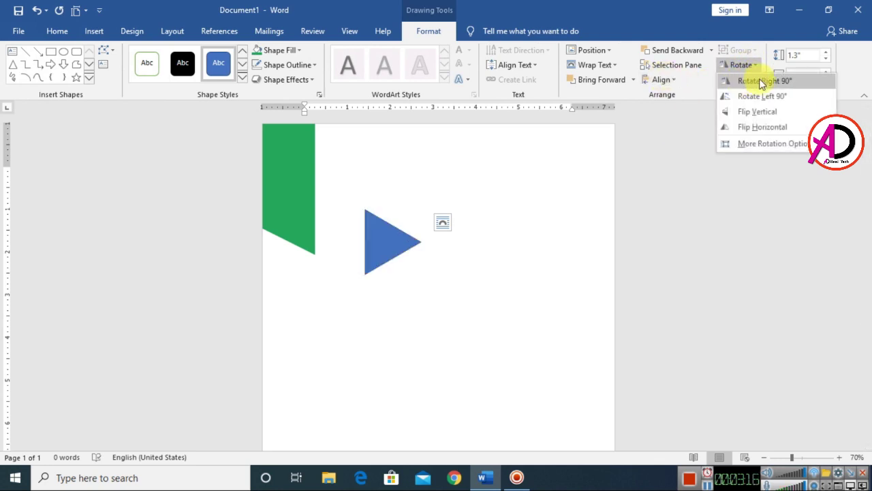
left_click(760, 80)
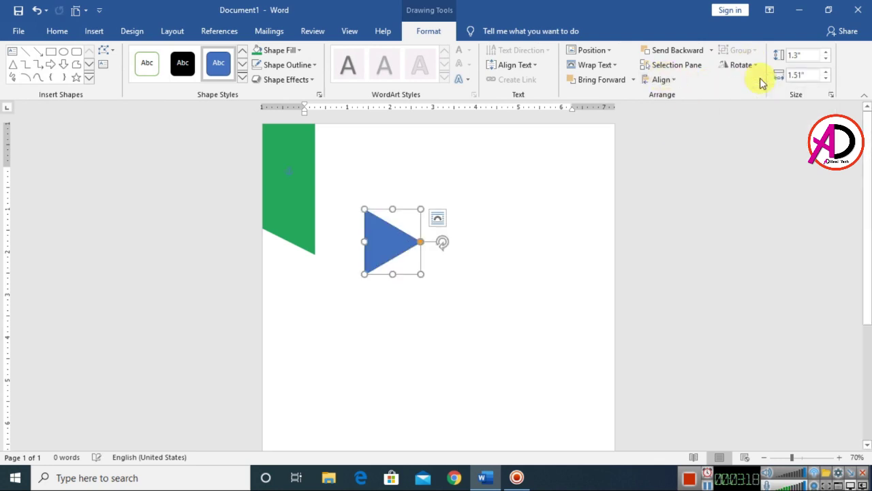
left_click_drag(420, 274, 299, 255)
Move the blue triangle up and left so it sits under the banner's slanted bottom
left_click(439, 290)
scroll(440, 289, "up", 4)
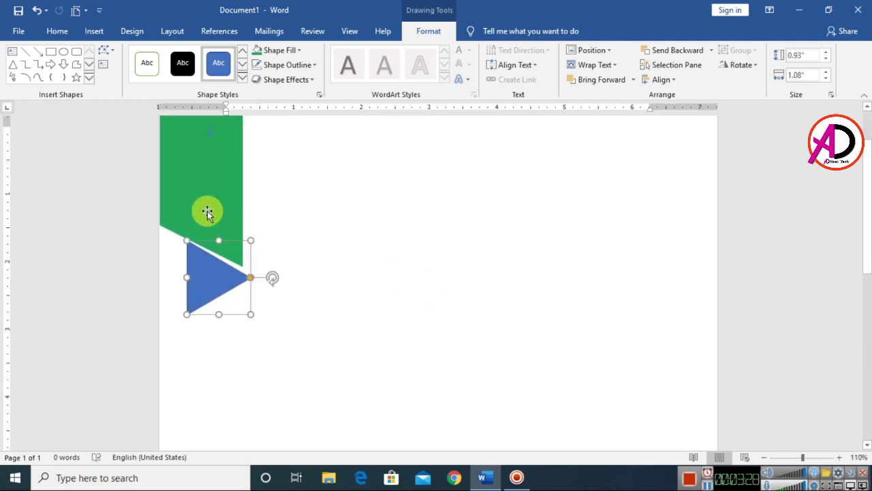
left_click(210, 208)
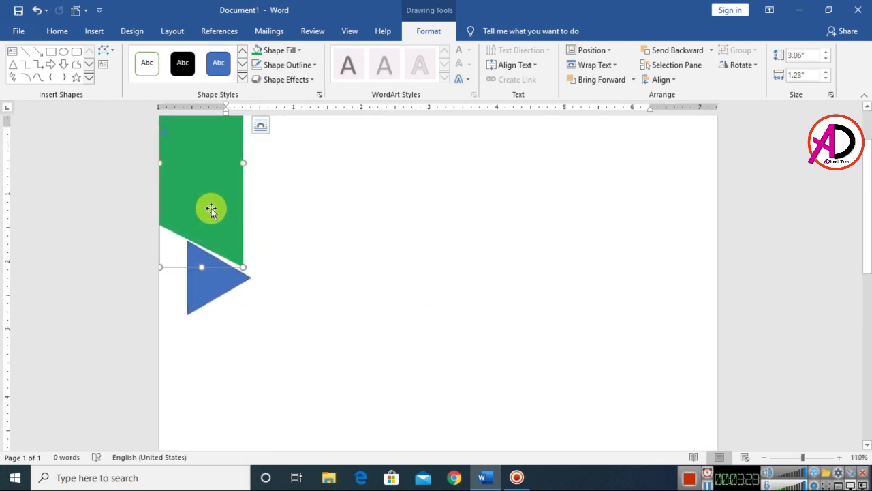
left_click(111, 50)
left_click(115, 82)
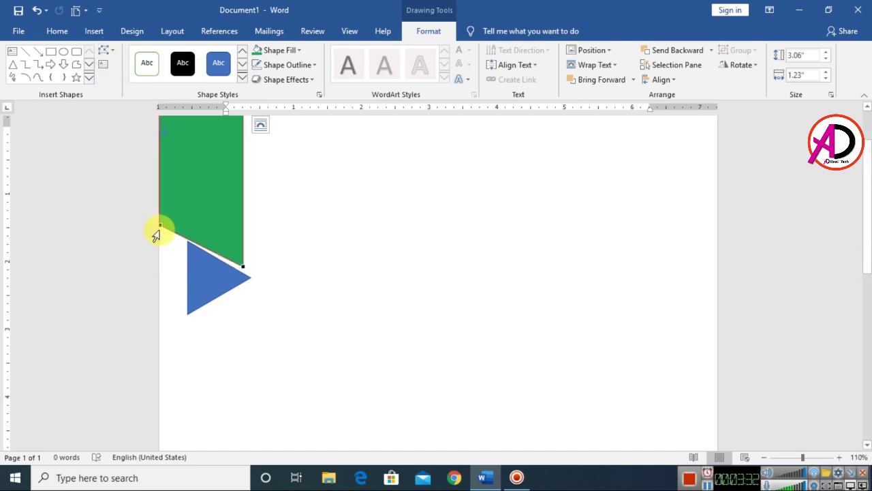
left_click(161, 224)
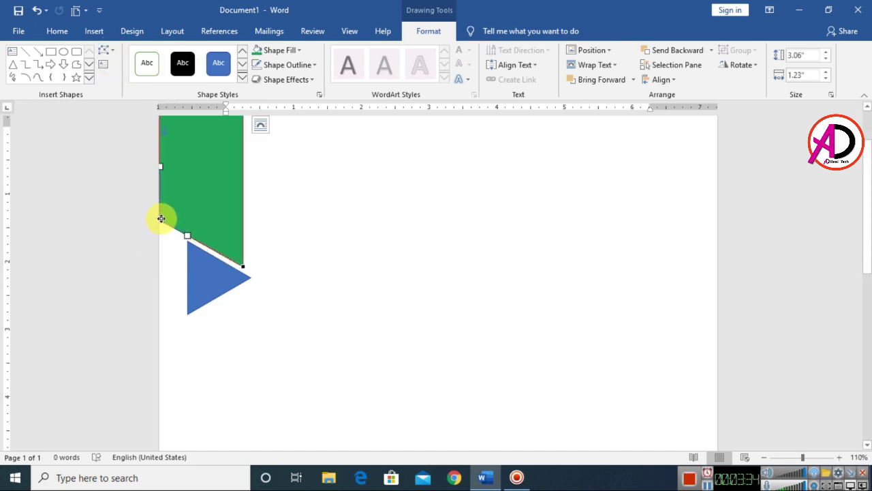
left_click_drag(218, 278, 208, 267)
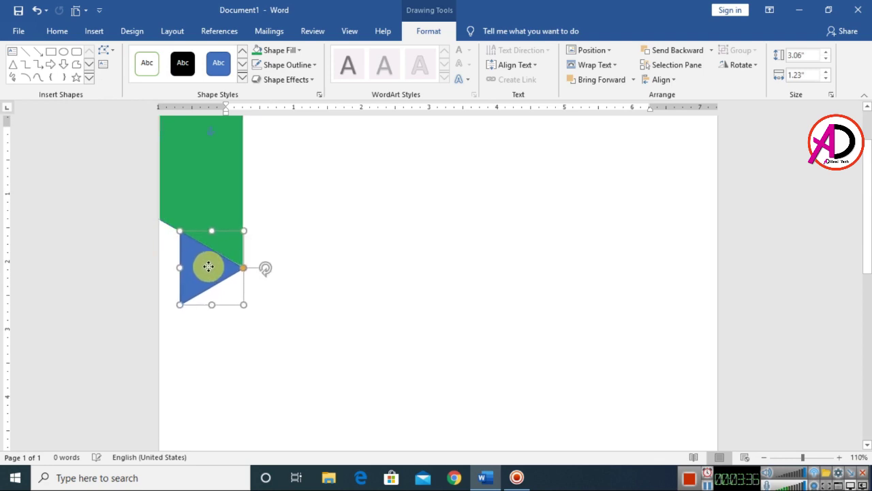
Recheck the banner's corner points, then reselect the blue triangle
left_click(175, 202)
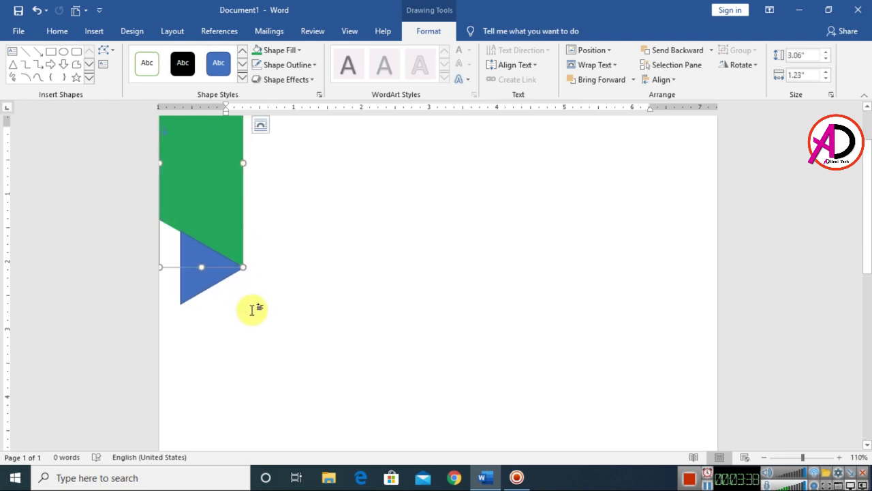
left_click(106, 51)
left_click(117, 82)
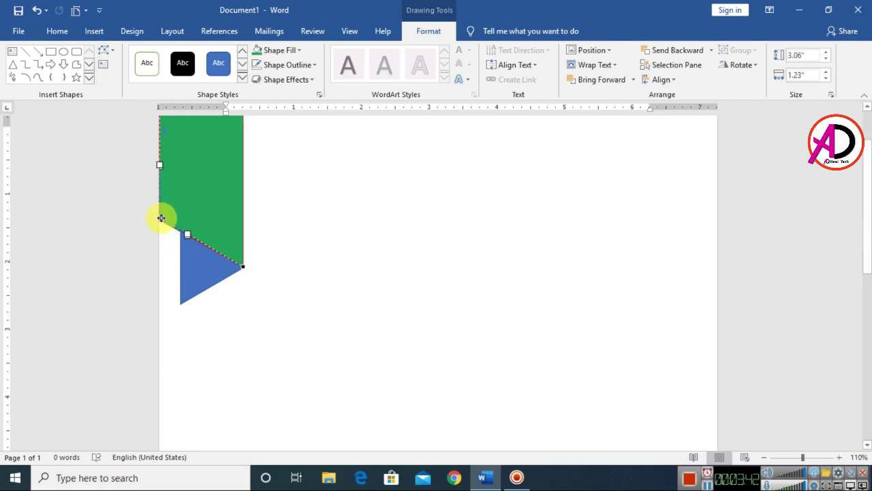
left_click(335, 249)
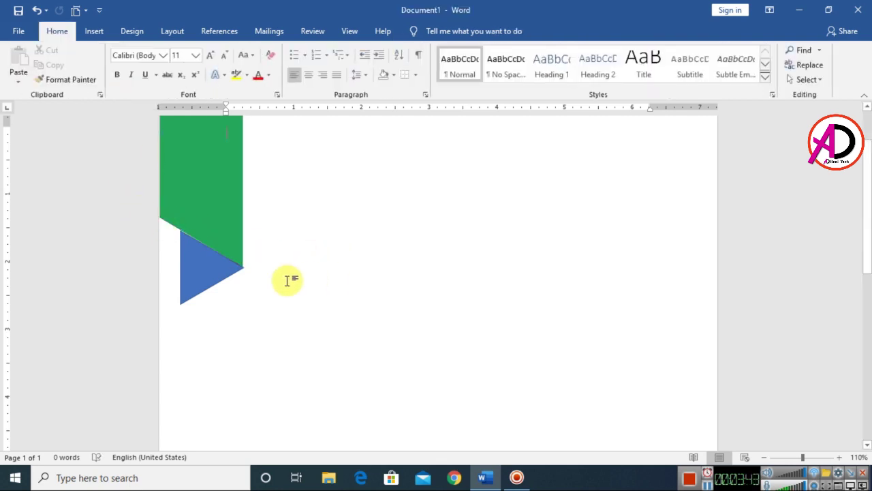
left_click(223, 277)
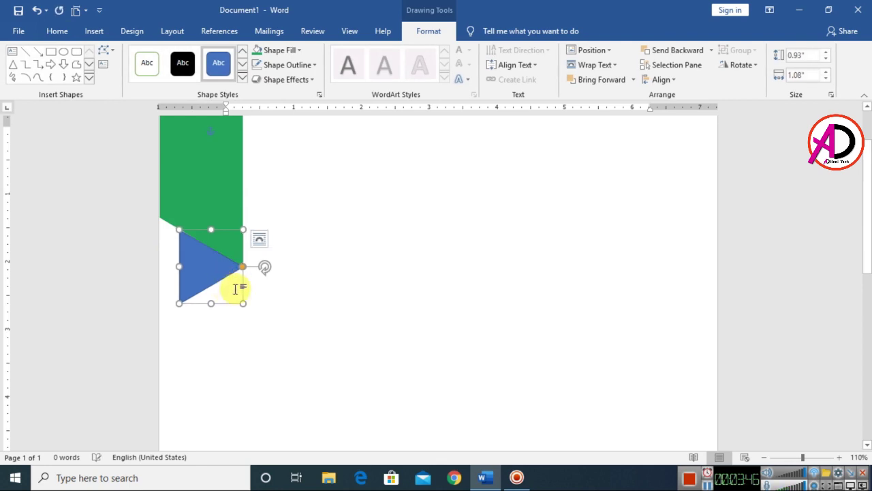
left_click(389, 293)
left_click(208, 268)
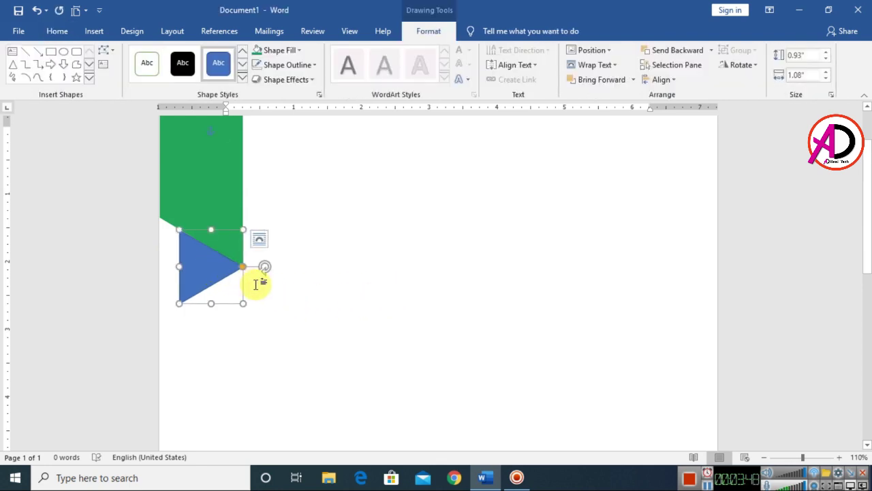
Fill the triangle with a darker custom green, RGB 42, 146, 92 (#2A925C)
left_click(278, 53)
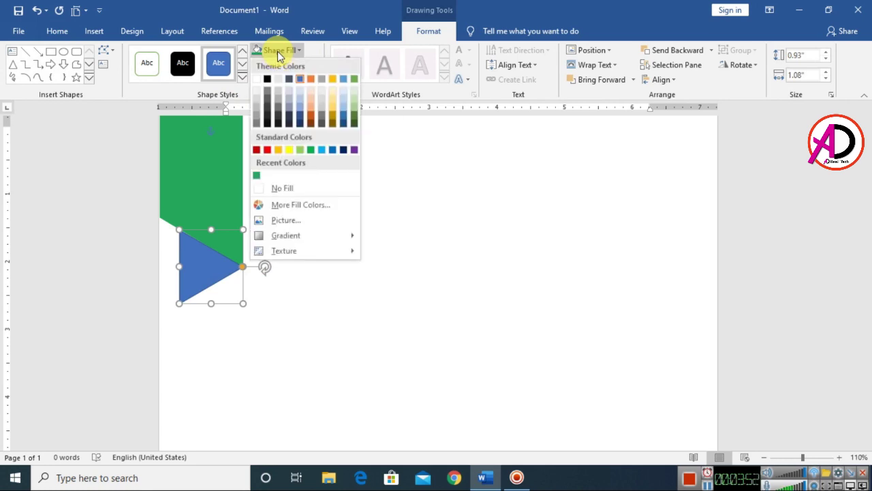
left_click(305, 206)
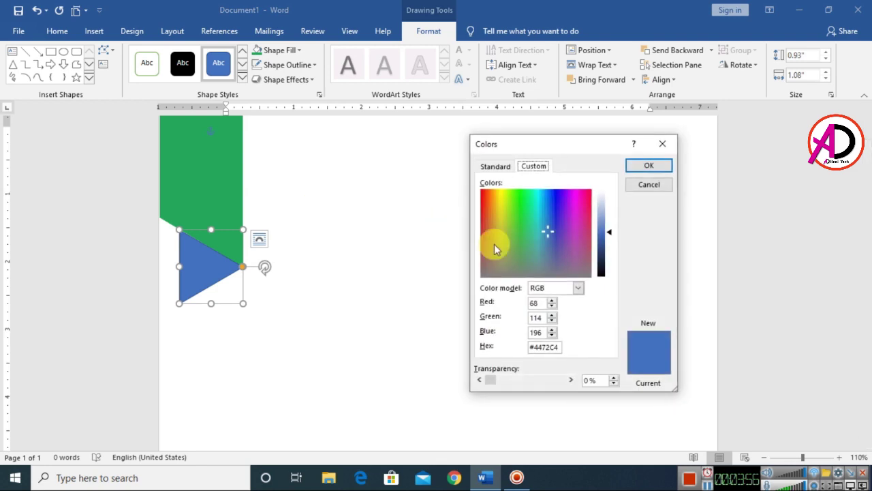
left_click_drag(546, 263, 526, 227)
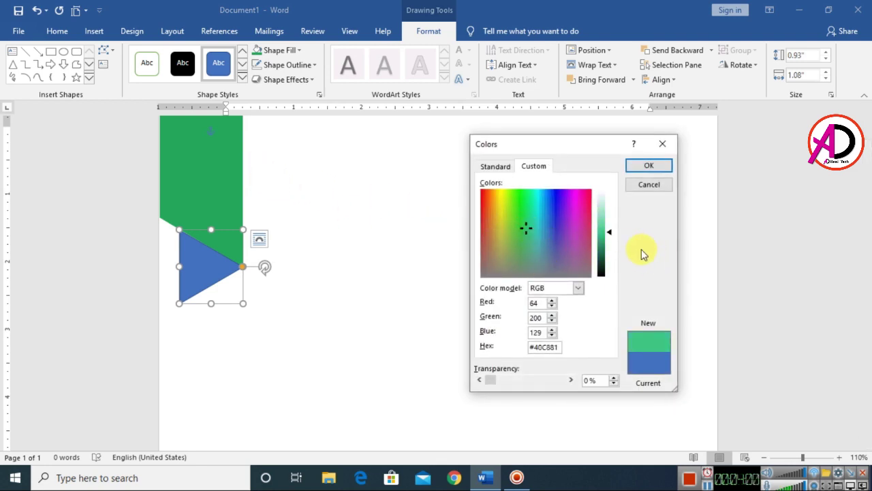
left_click_drag(610, 233, 611, 252)
left_click(649, 166)
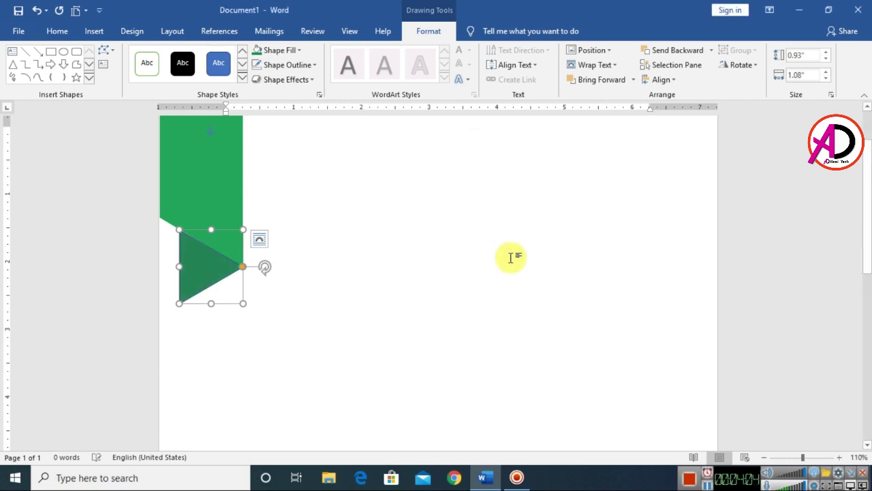
left_click(408, 266)
left_click(262, 264)
left_click(426, 32)
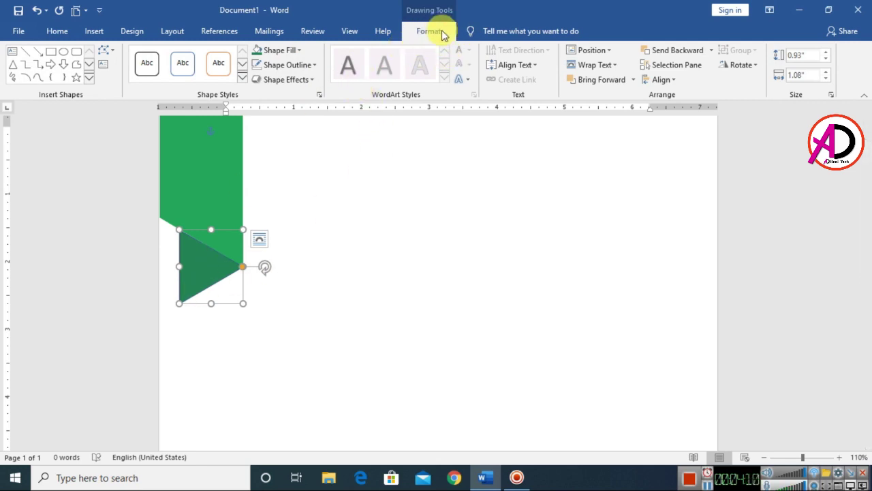
Set the dark green triangle's outline to No Outline
left_click(291, 66)
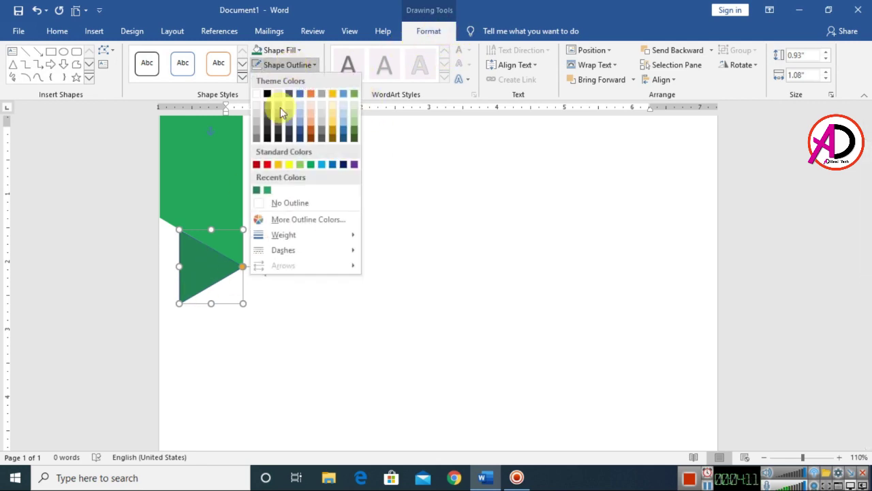
left_click(279, 202)
left_click(367, 320)
scroll(300, 346, "up", 5)
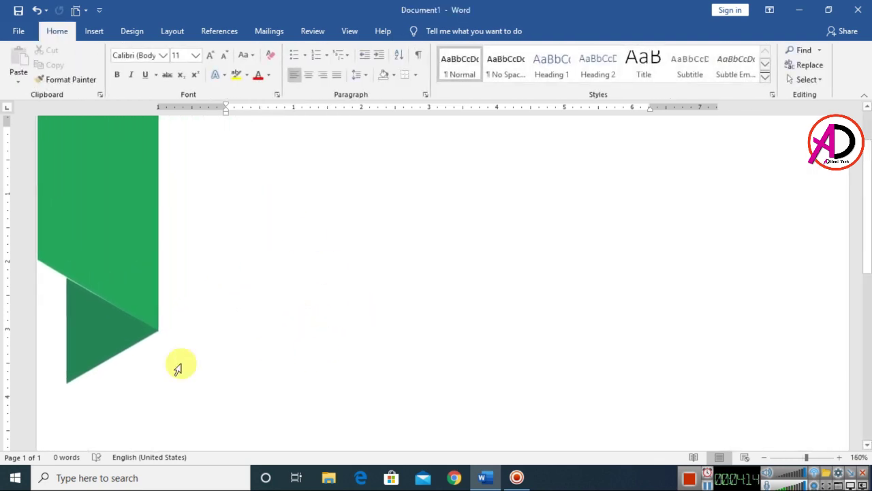
Review the green banner's edit points and scroll over the finished ribbon
left_click(132, 267)
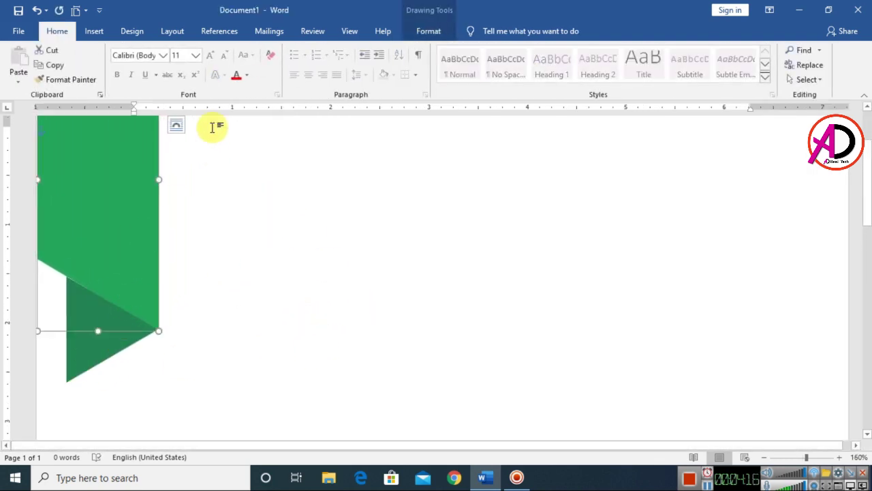
left_click(428, 31)
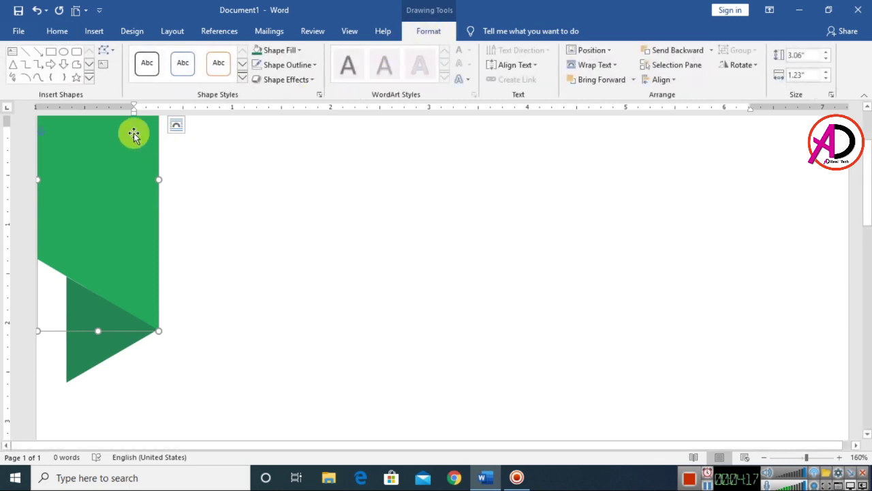
left_click(113, 52)
left_click(118, 81)
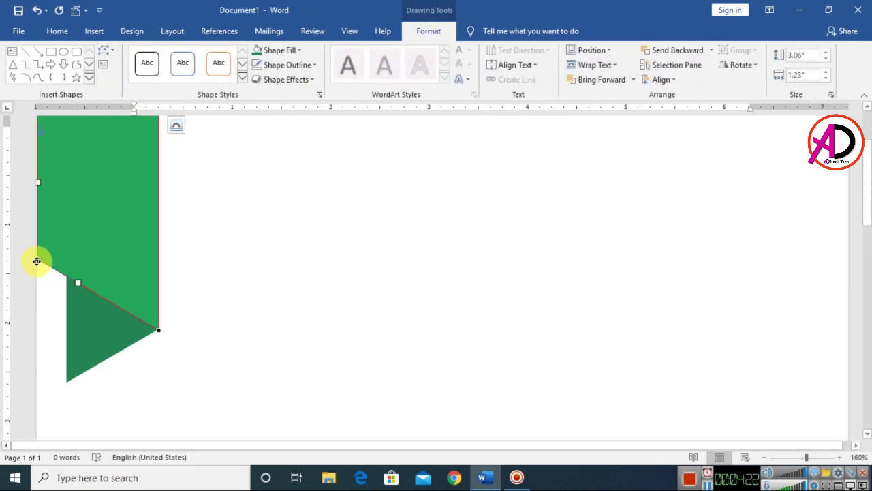
left_click(286, 289)
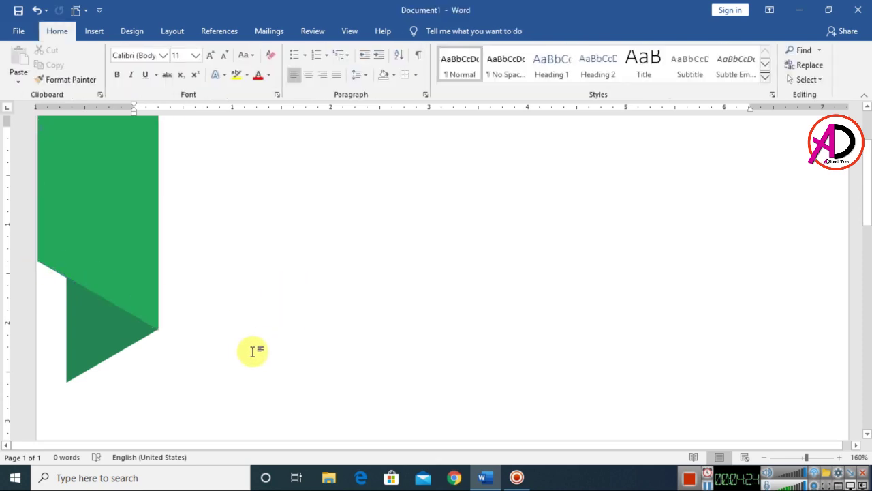
left_click(146, 257)
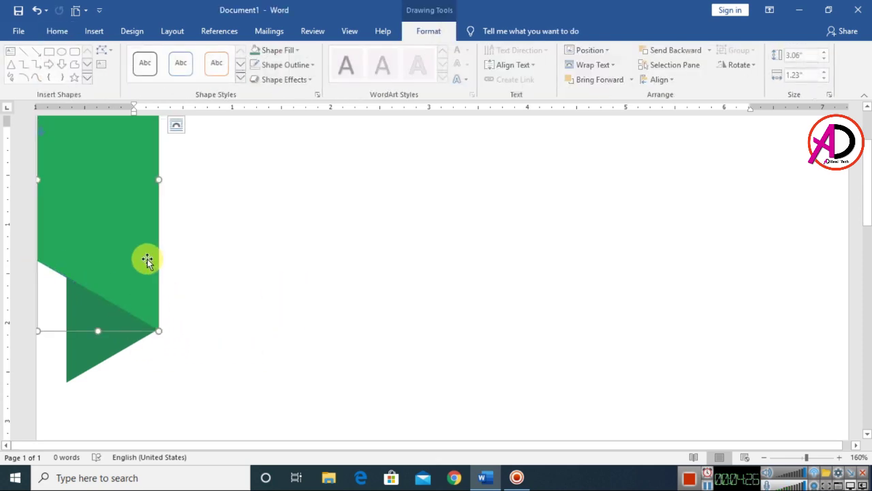
left_click(259, 293)
scroll(311, 320, "down", 9)
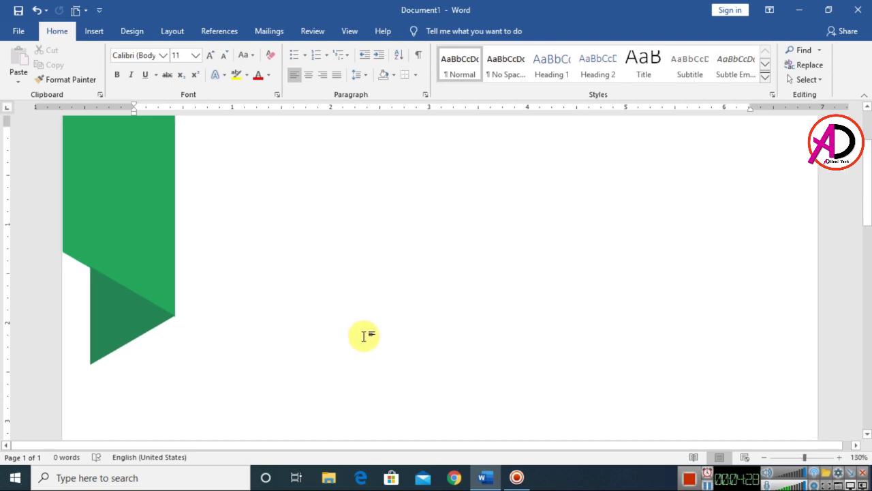
scroll(385, 356, "down", 3)
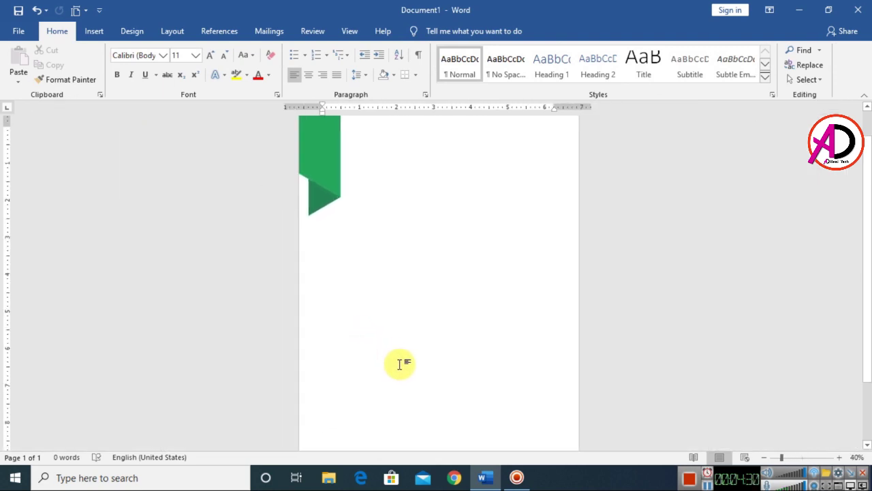
scroll(426, 352, "up", 3)
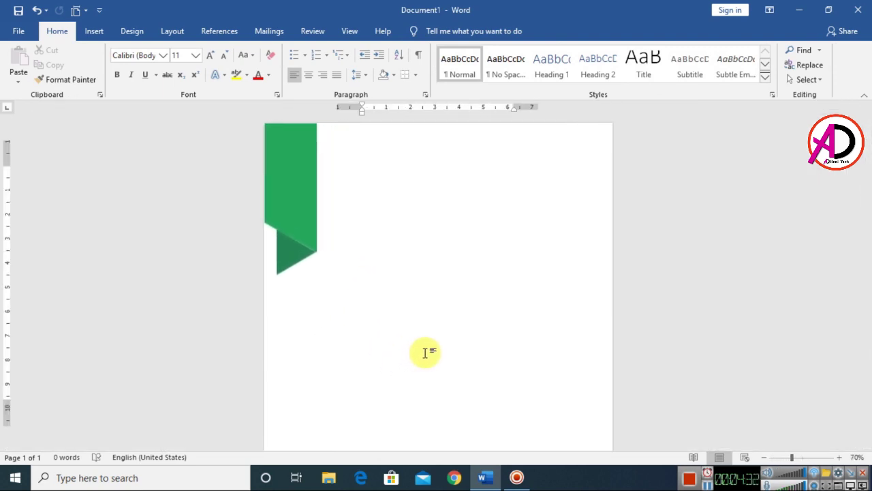
left_click(277, 255)
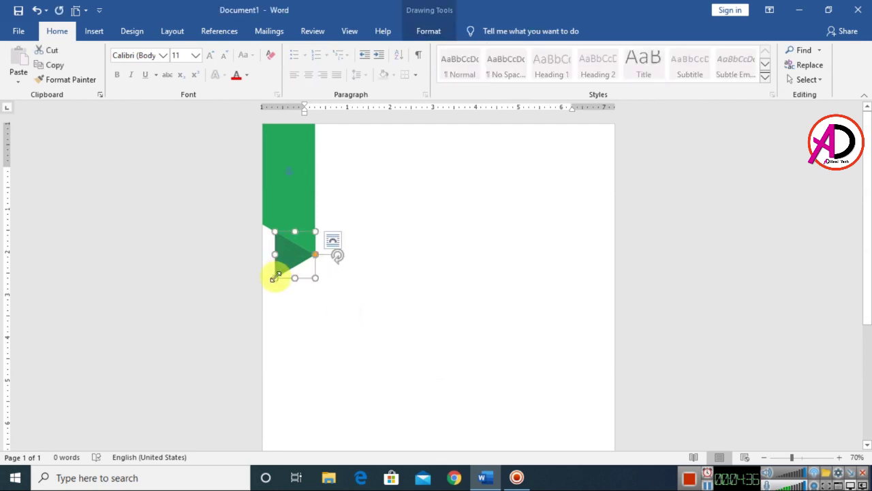
left_click_drag(277, 276, 279, 273)
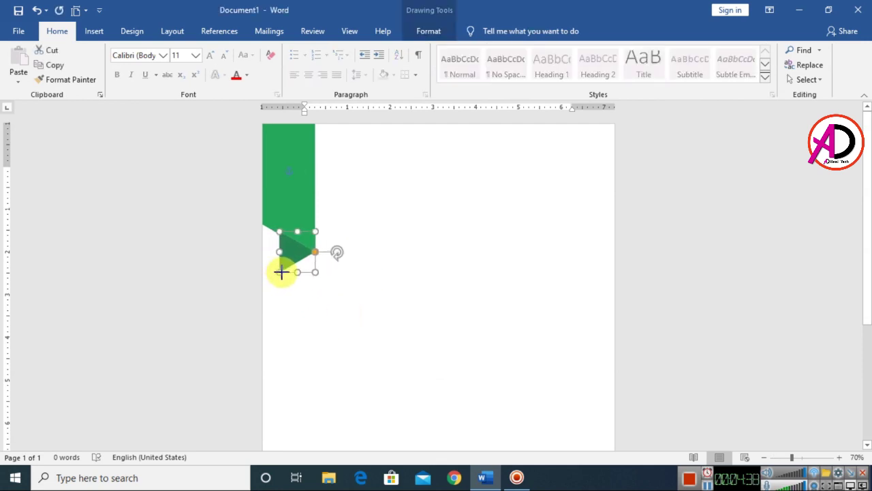
scroll(415, 306, "up", 1)
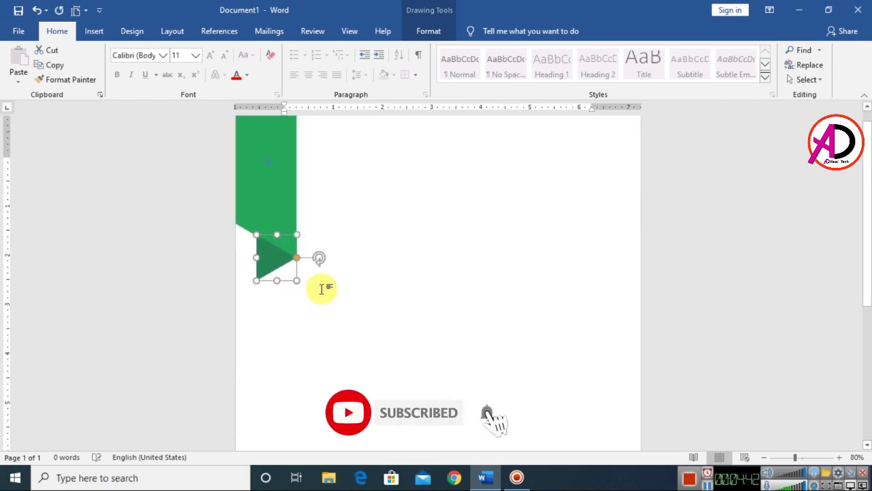
left_click(364, 289)
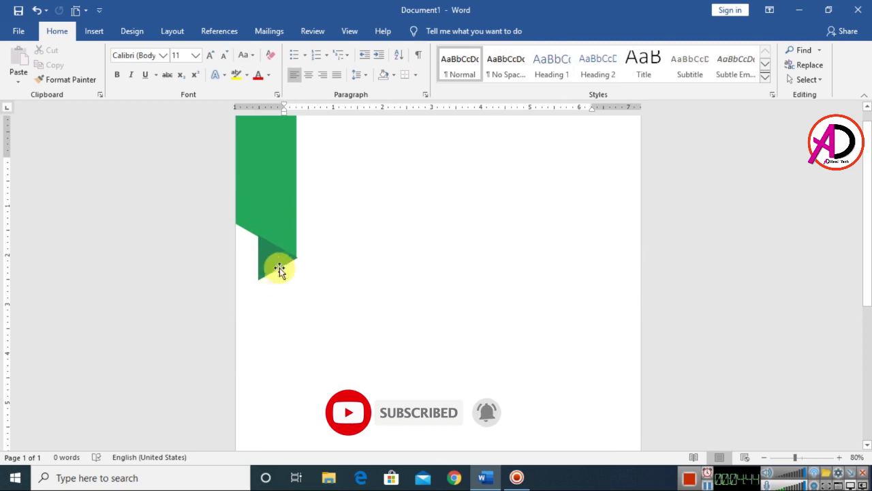
left_click(272, 257)
left_click(374, 276)
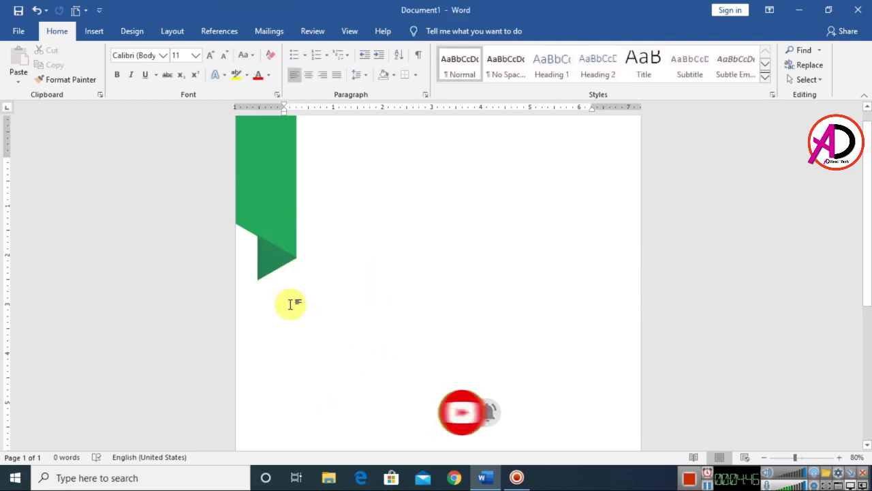
left_click(273, 270)
left_click(396, 273)
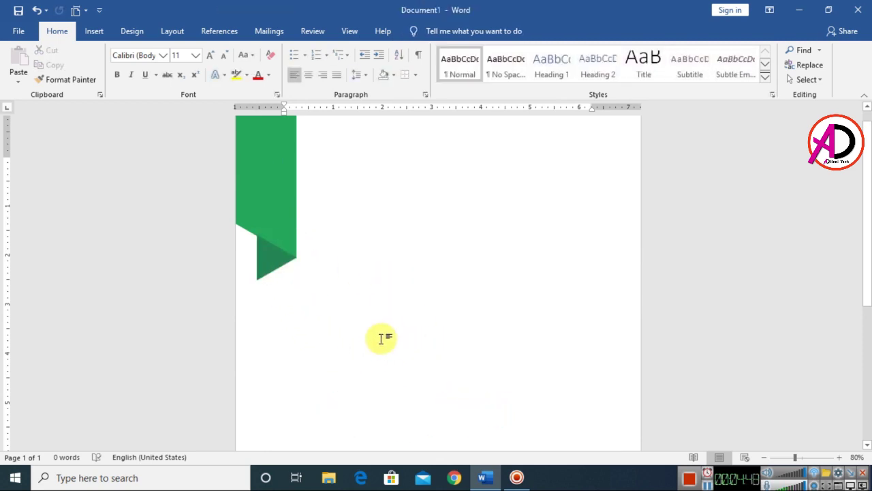
scroll(380, 339, "up", 1)
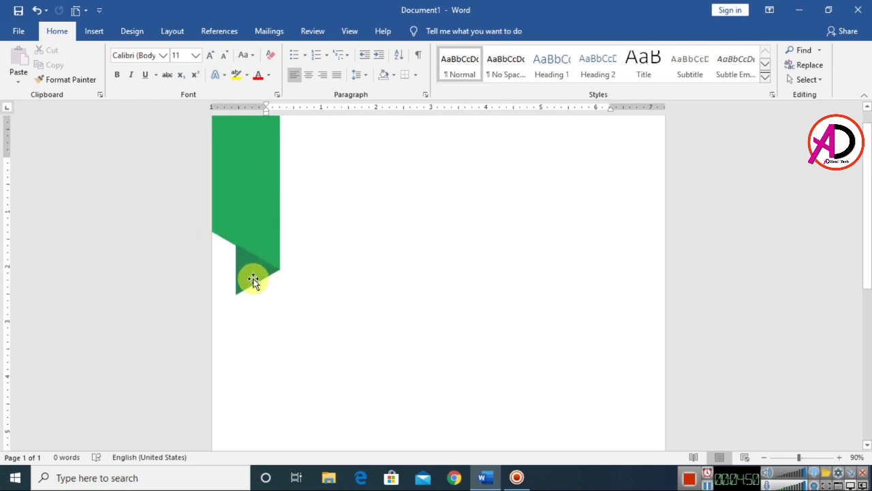
left_click(244, 271)
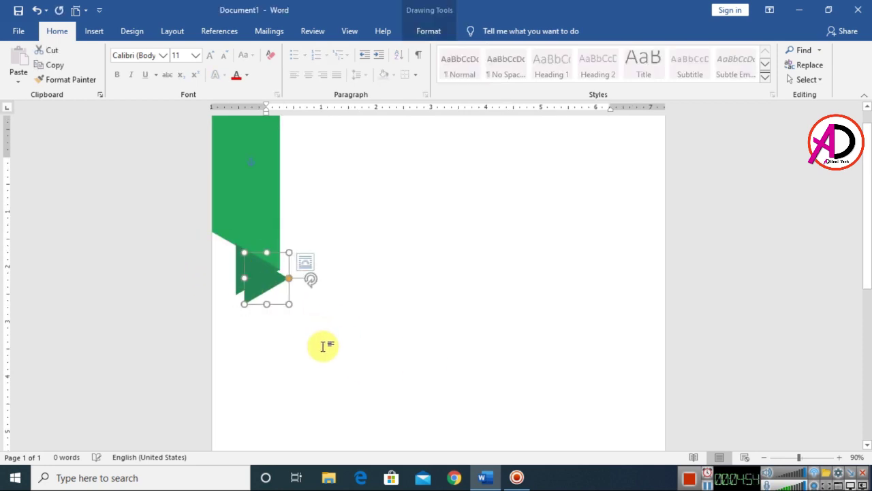
Copy the dark triangle, flip it horizontally, shrink it to 0.59 by 0.69 inches
left_click_drag(254, 282, 312, 296)
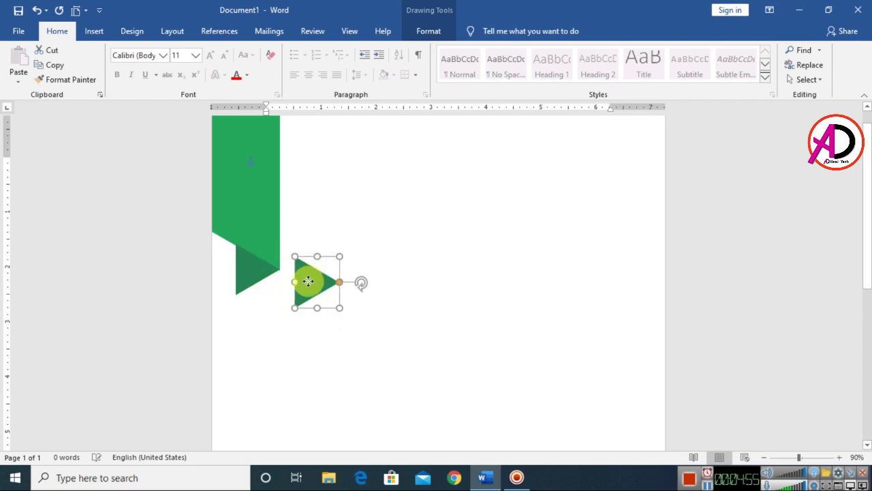
left_click(430, 32)
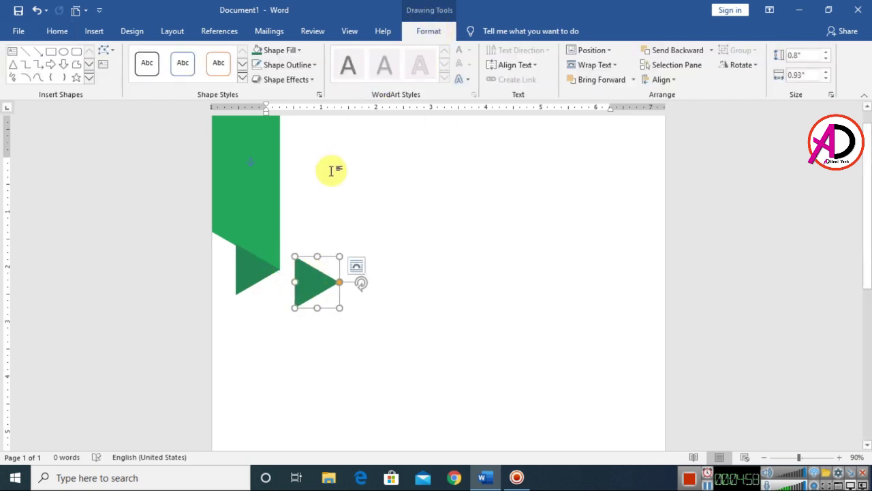
left_click(755, 65)
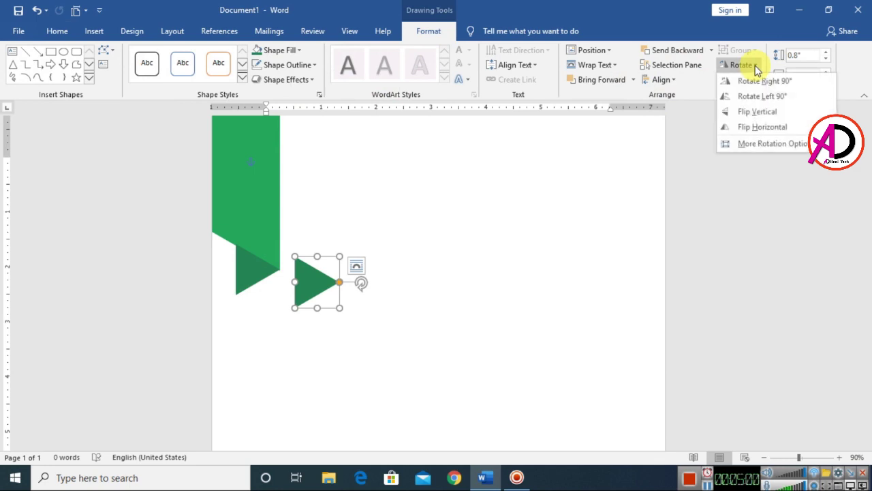
left_click(761, 126)
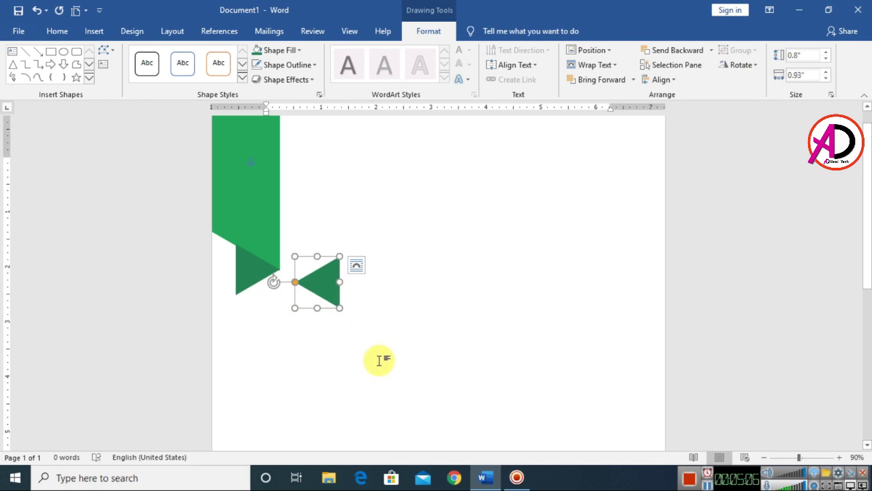
left_click_drag(338, 308, 258, 296)
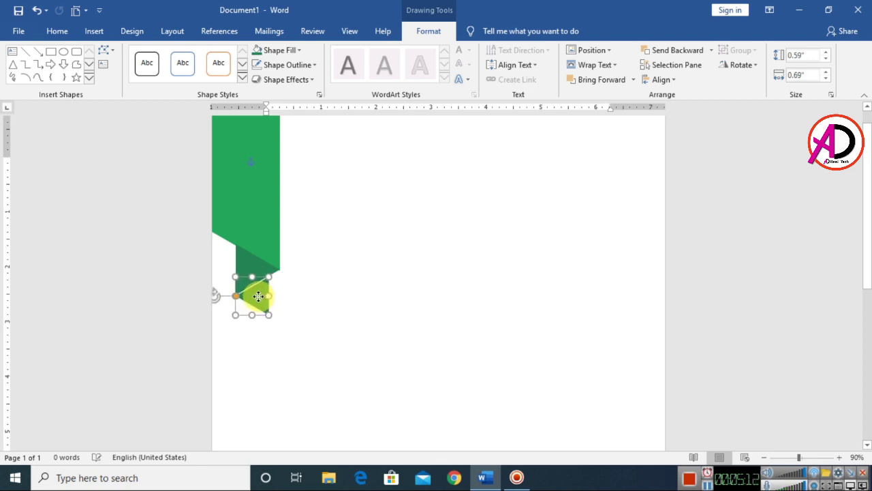
scroll(296, 295, "up", 5, "ctrl")
key("Right")
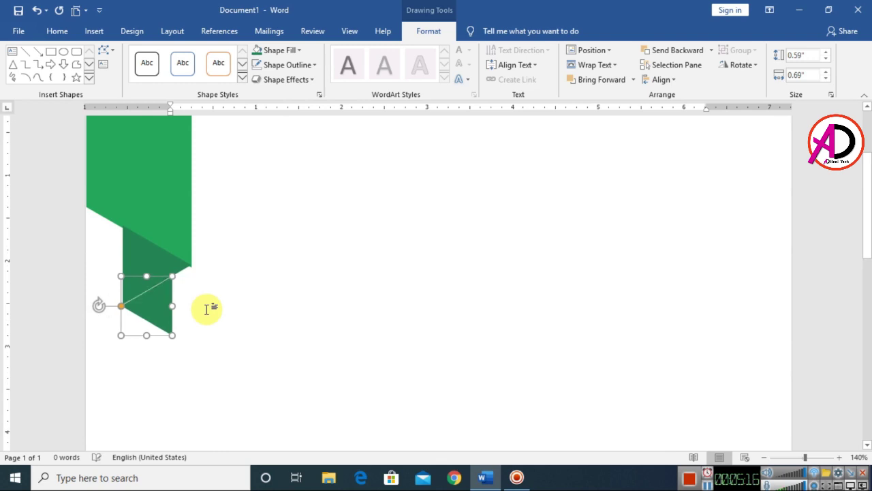
Select the small triangle below the dark fold
left_click(247, 304)
left_click(175, 307)
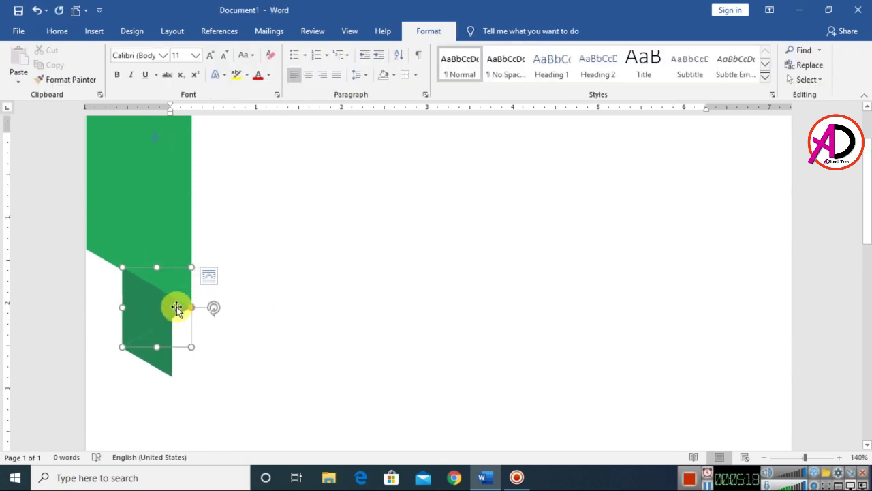
left_click(296, 318)
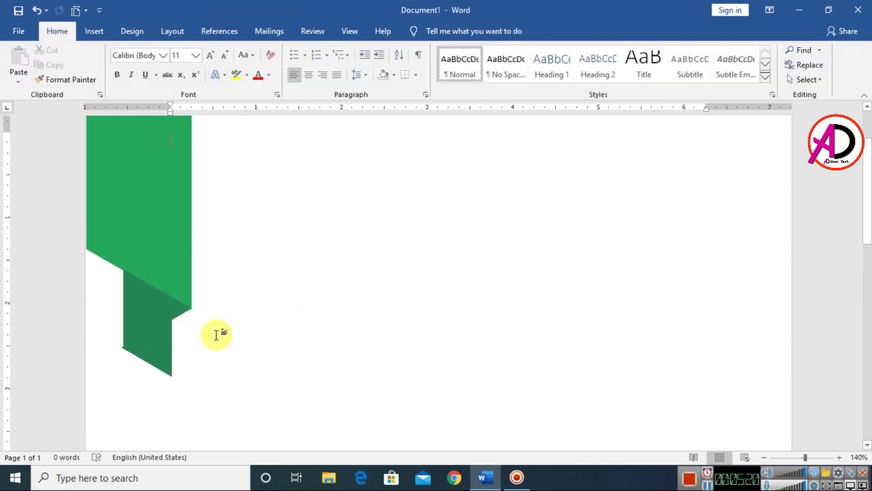
left_click(169, 345)
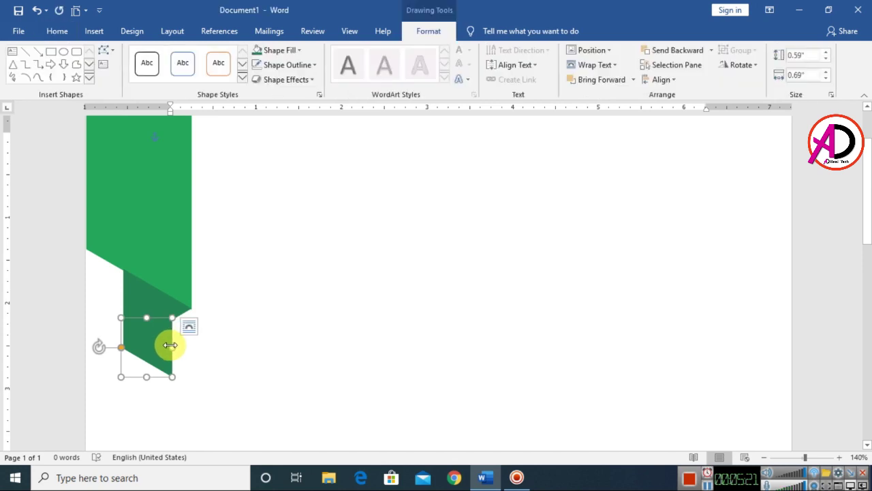
left_click(276, 353)
left_click(164, 358)
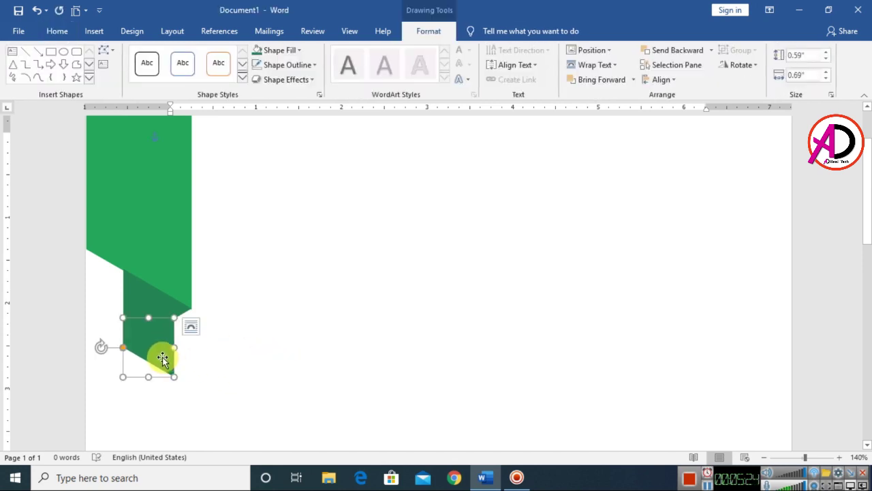
left_click(253, 370)
left_click(167, 353)
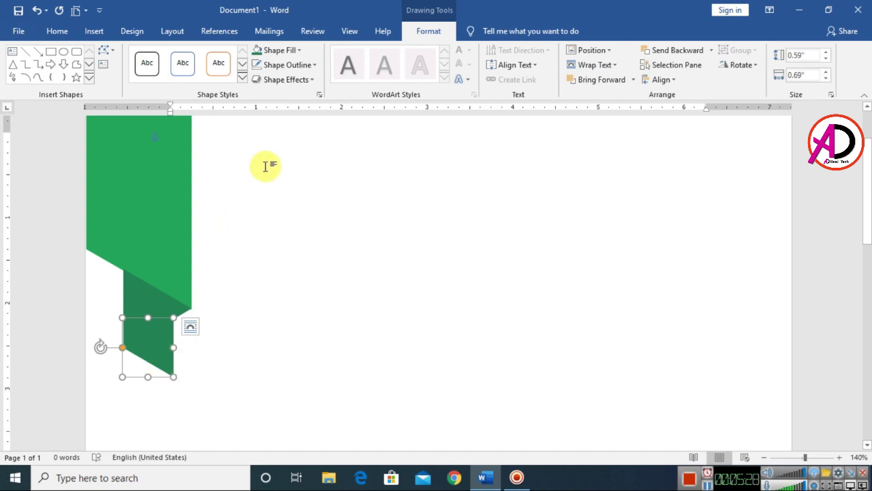
Fill the small triangle with the lighter banner green from Recent Colors
left_click(290, 53)
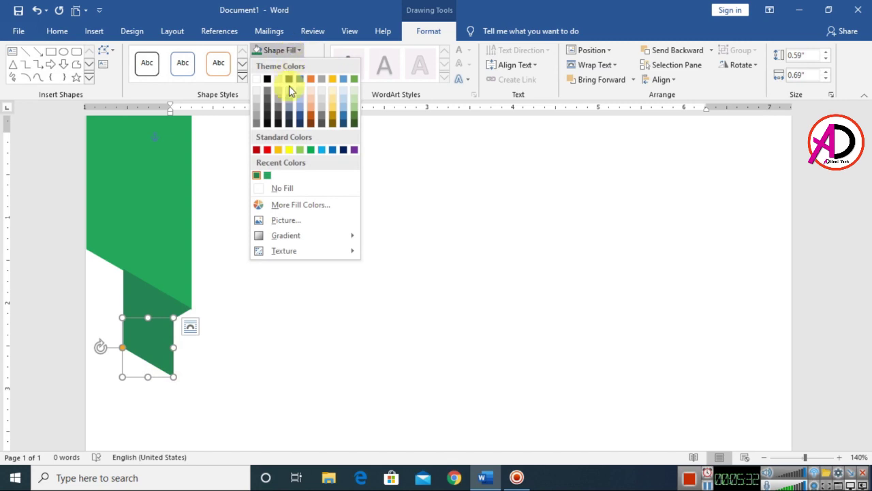
left_click(267, 176)
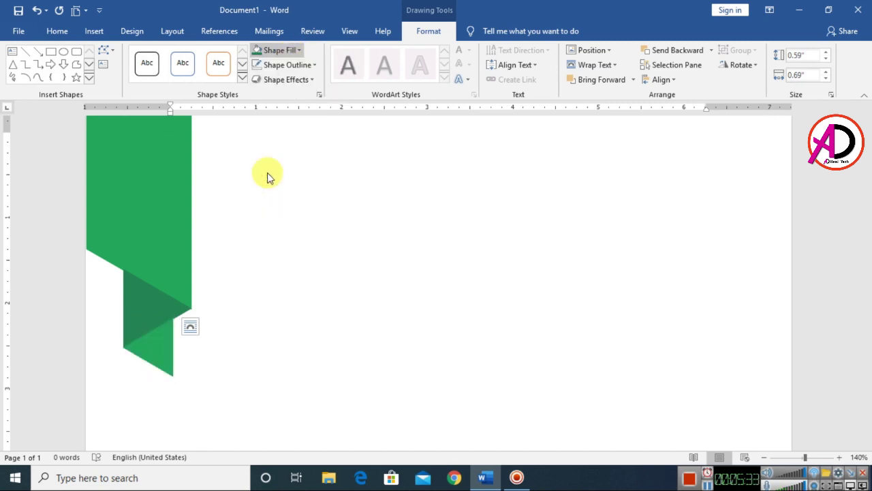
left_click(407, 315)
scroll(407, 317, "down", 6)
scroll(436, 332, "down", 5)
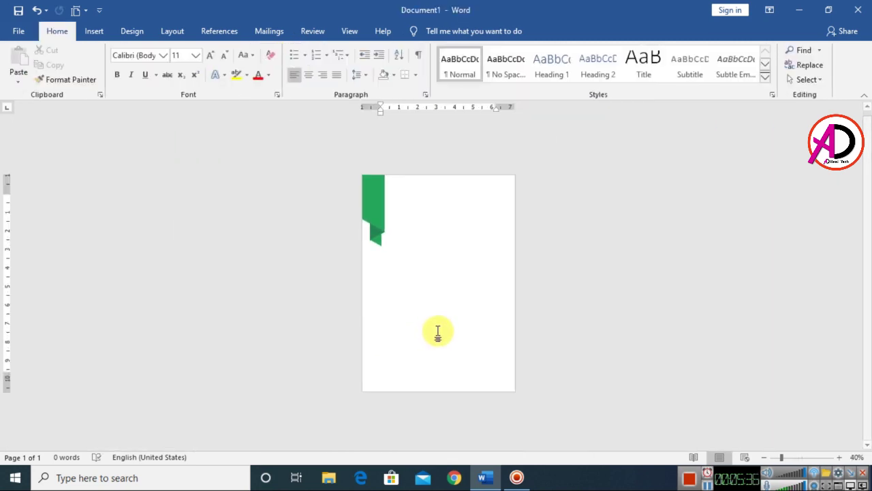
scroll(436, 331, "up", 5)
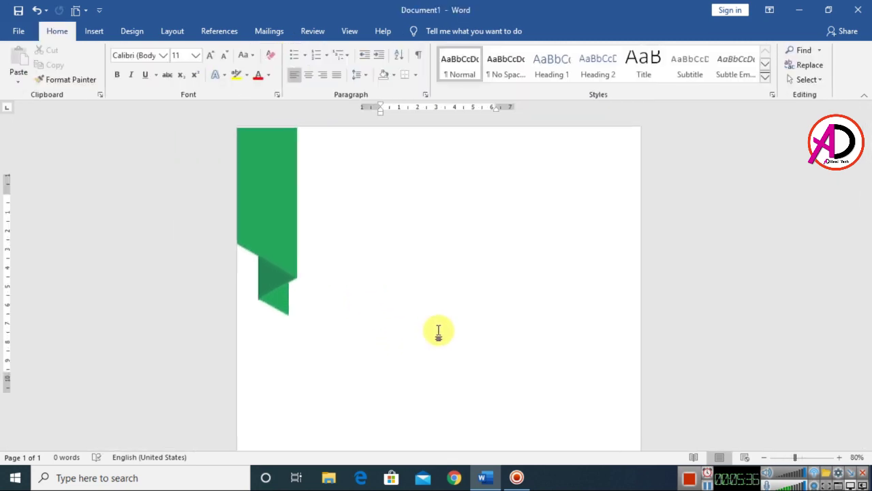
Duplicate the small triangle, flip it horizontally, move it down and shrink it to 0.39 by 0.45 inches
left_click(276, 297)
key("Right")
key("Down")
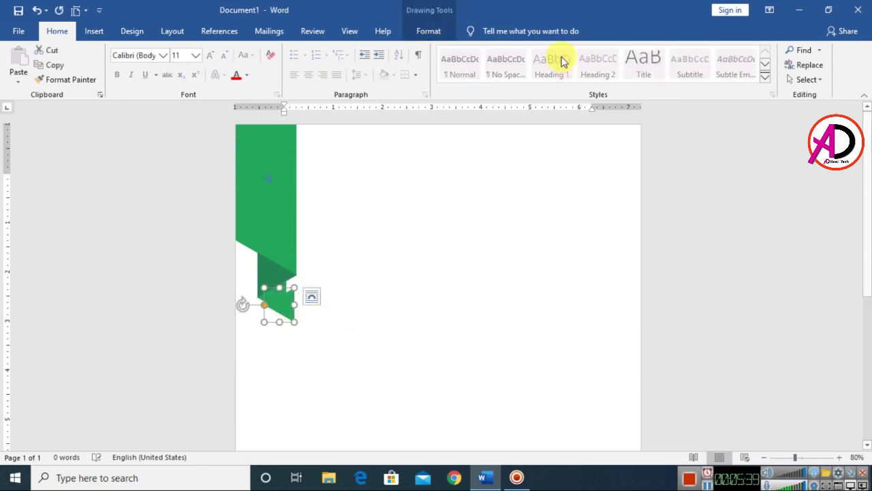
left_click(432, 31)
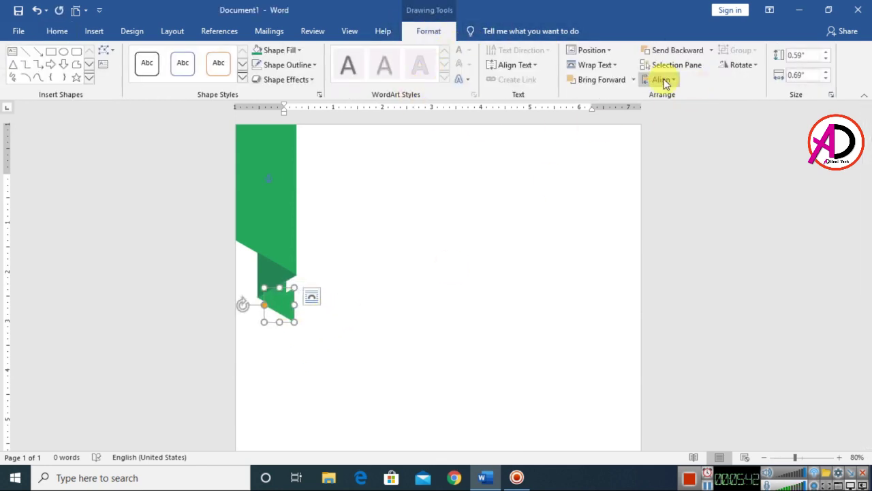
left_click(741, 65)
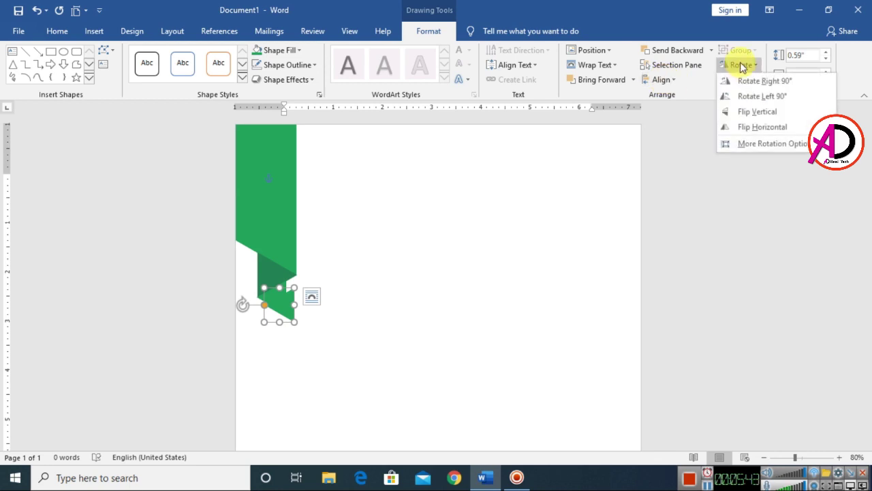
left_click(762, 128)
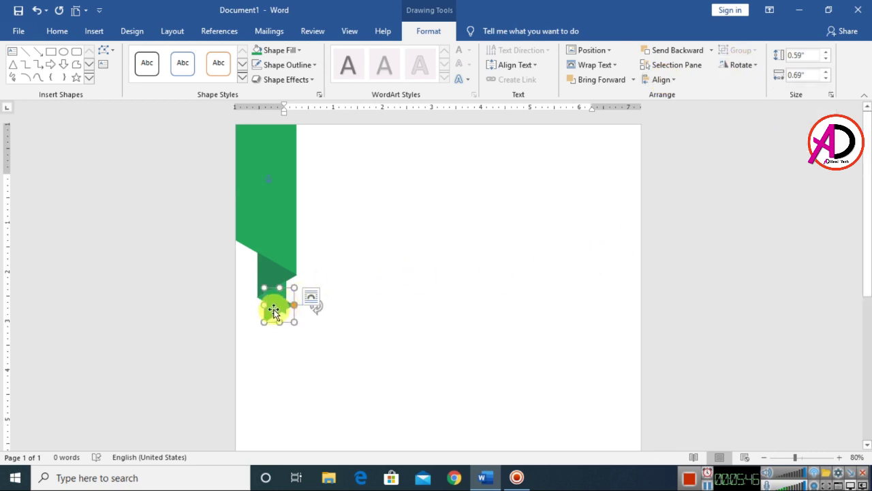
left_click_drag(274, 307, 279, 333)
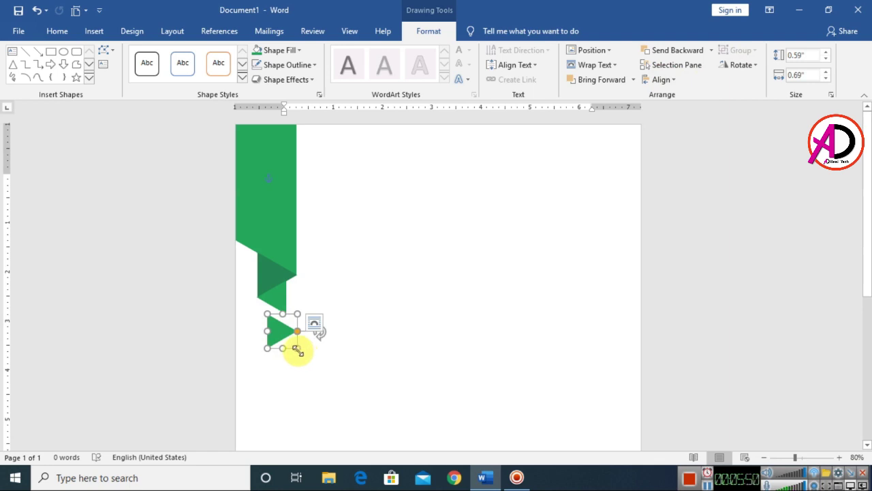
left_click_drag(298, 349, 289, 339)
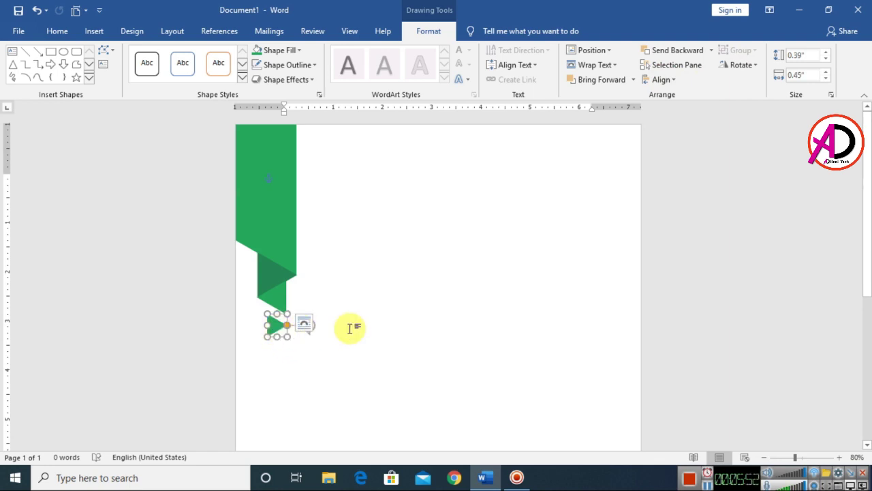
Fill the new triangle with the recent light green
scroll(350, 325, "up", 5)
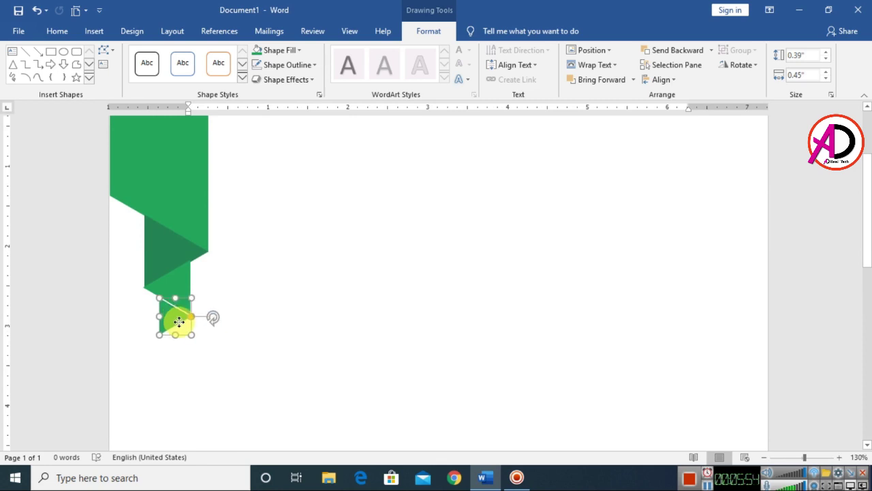
left_click(294, 334)
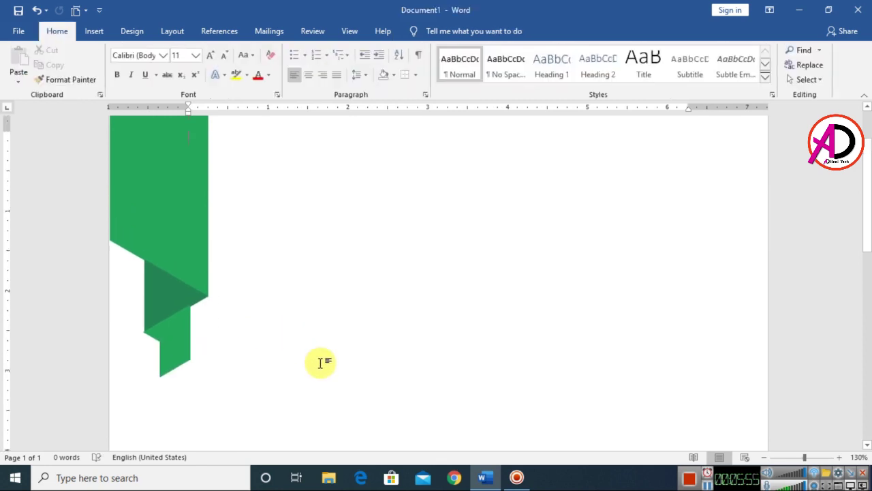
left_click(171, 372)
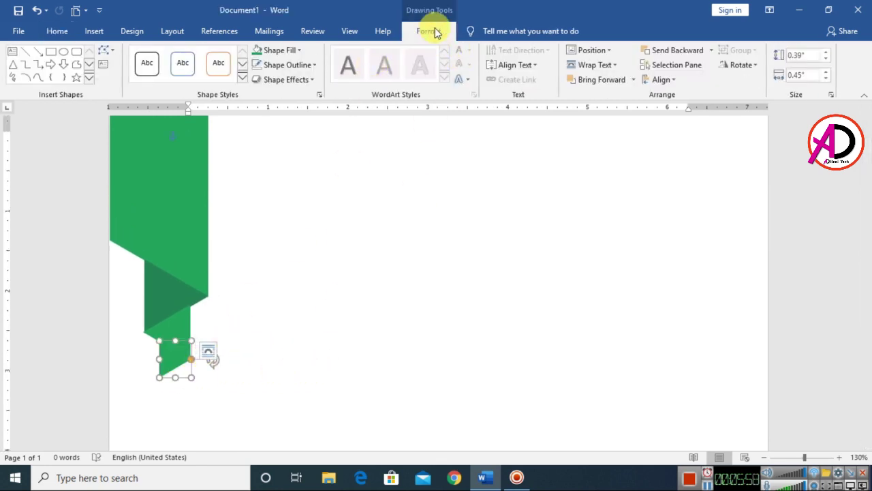
left_click(297, 50)
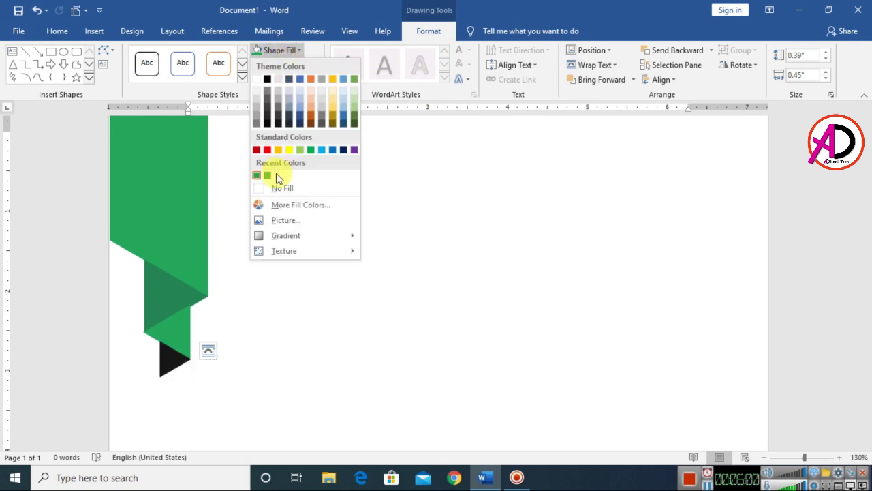
left_click(267, 176)
left_click(444, 266)
scroll(464, 265, "down", 9)
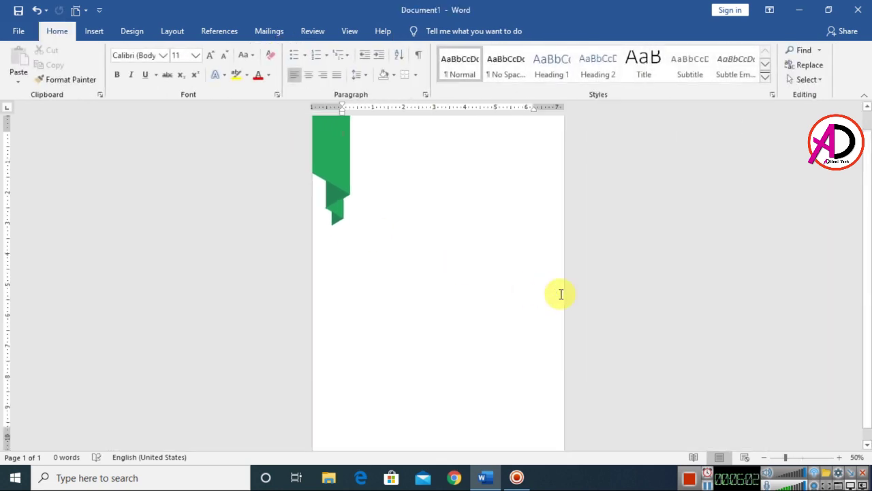
Draw a straight 5.05" vertical line down from the banner's bottom tip
scroll(532, 272, "down", 2)
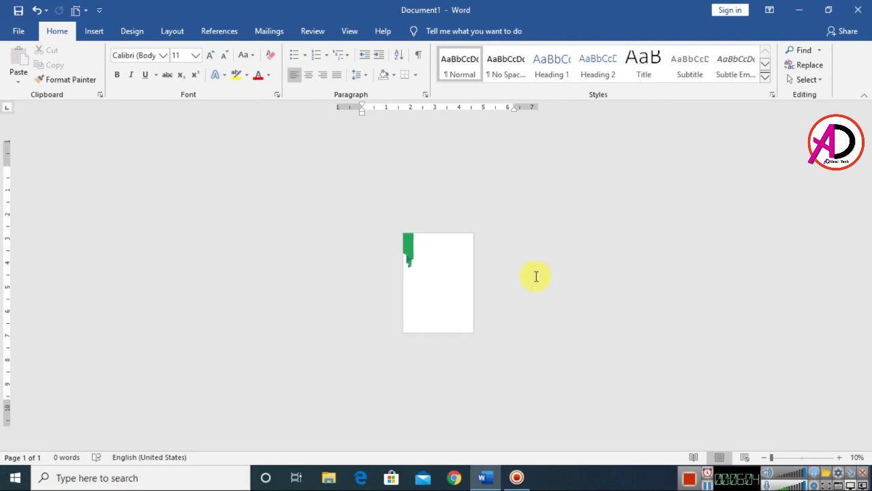
scroll(554, 284, "up", 5)
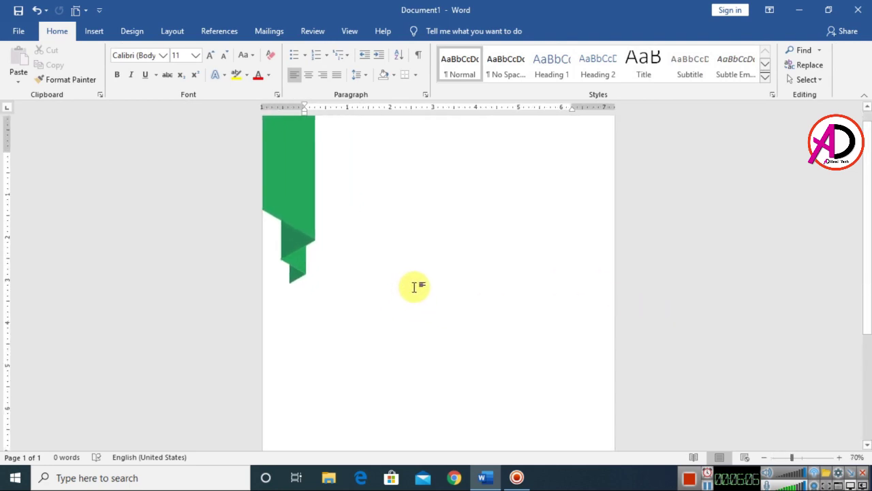
scroll(415, 286, "down", 3)
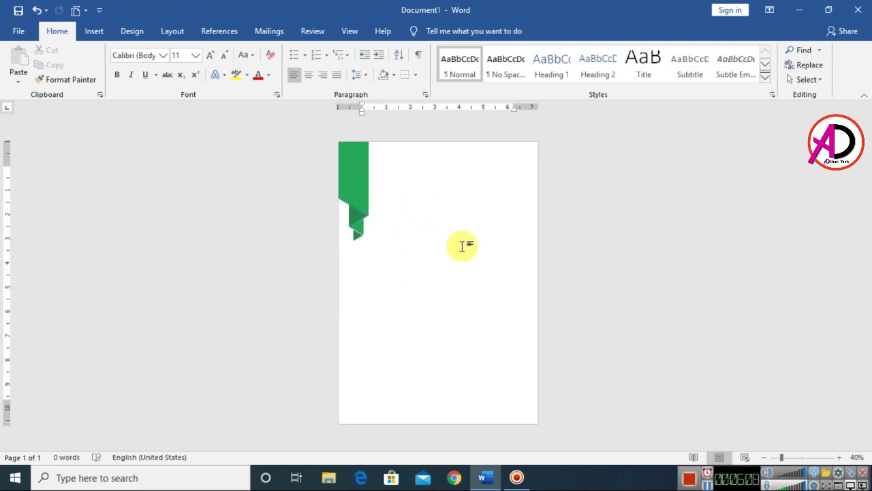
scroll(469, 258, "up", 2)
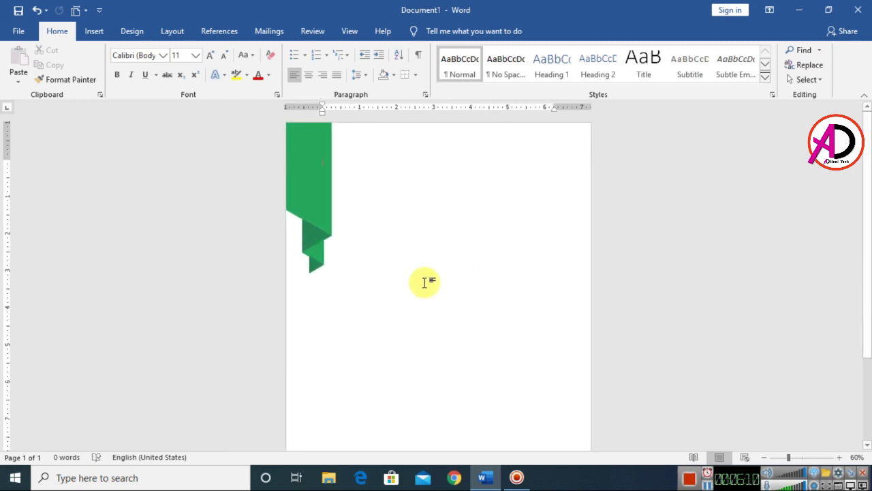
scroll(347, 210, "down", 2)
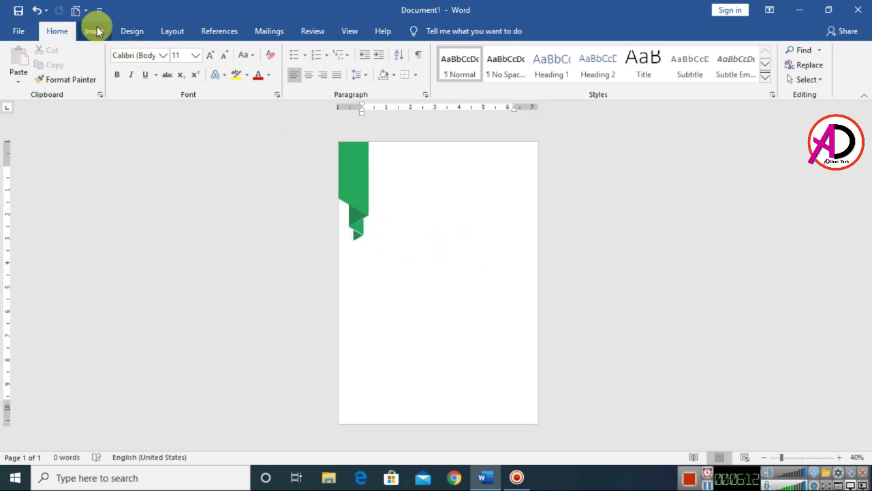
left_click(98, 31)
left_click(179, 54)
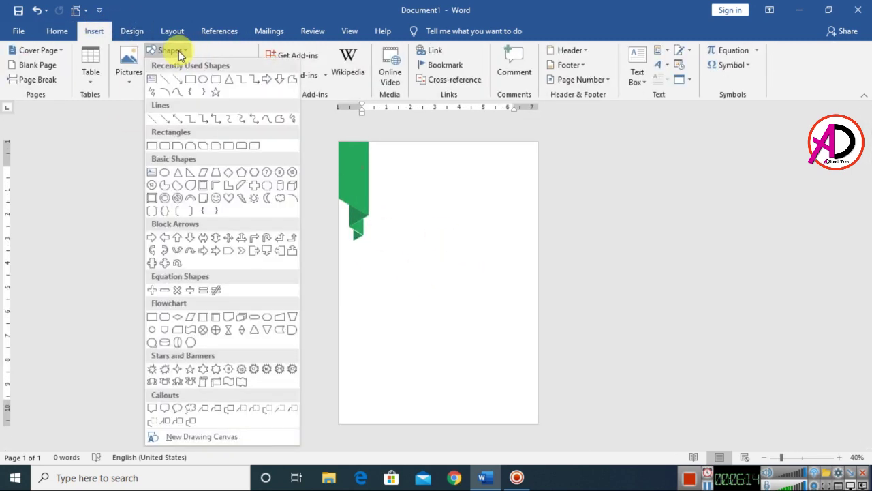
left_click(164, 86)
scroll(508, 245, "up", 4)
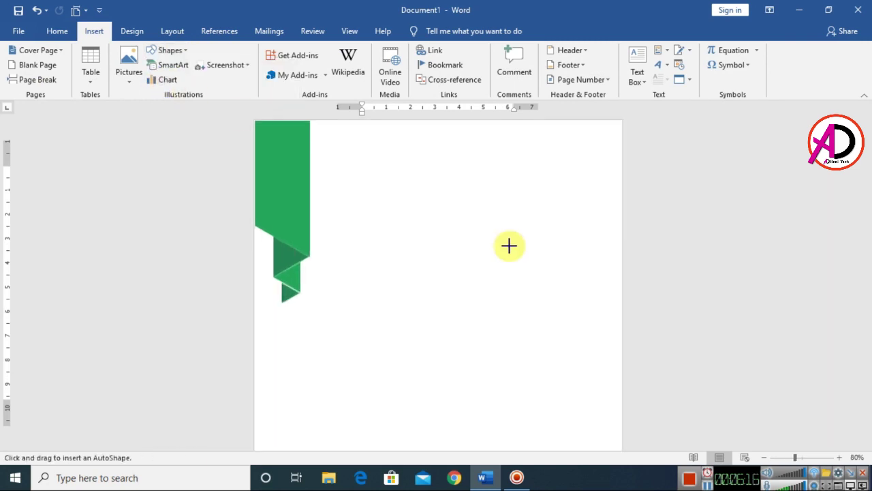
mouse_move(362, 245)
left_mouse_down()
mouse_move(307, 211)
mouse_move(271, 211)
mouse_move(267, 176)
mouse_move(261, 288)
mouse_move(274, 384)
left_mouse_up()
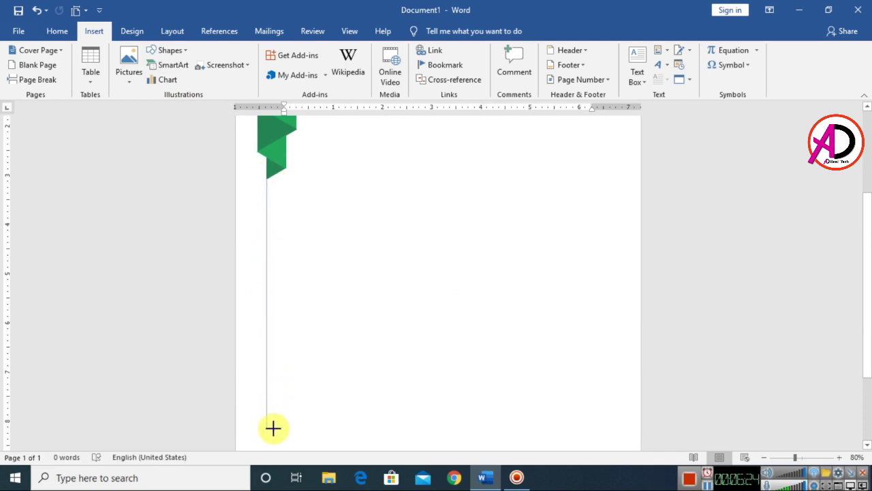
left_click_drag(274, 428, 274, 428)
scroll(347, 366, "down", 3)
scroll(353, 364, "down", 4, "ctrl")
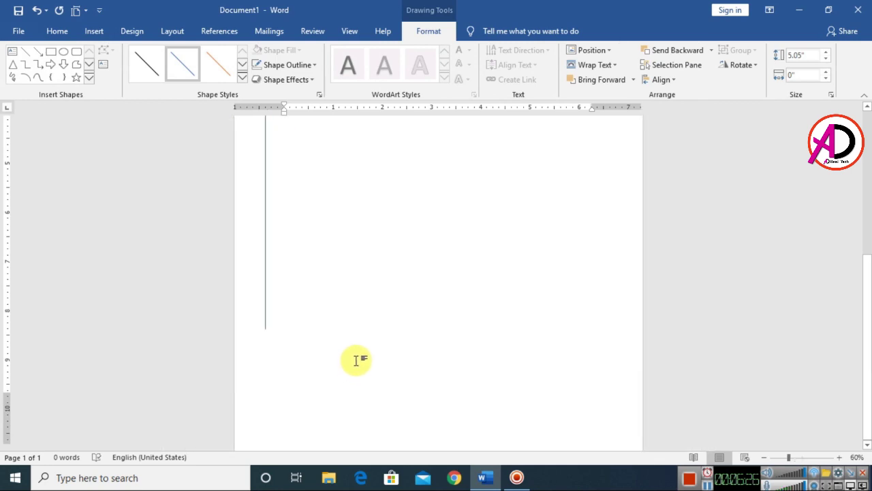
Give the vertical line a 1½ pt weight and the recent green outline colour
scroll(362, 357, "up", 2, "ctrl")
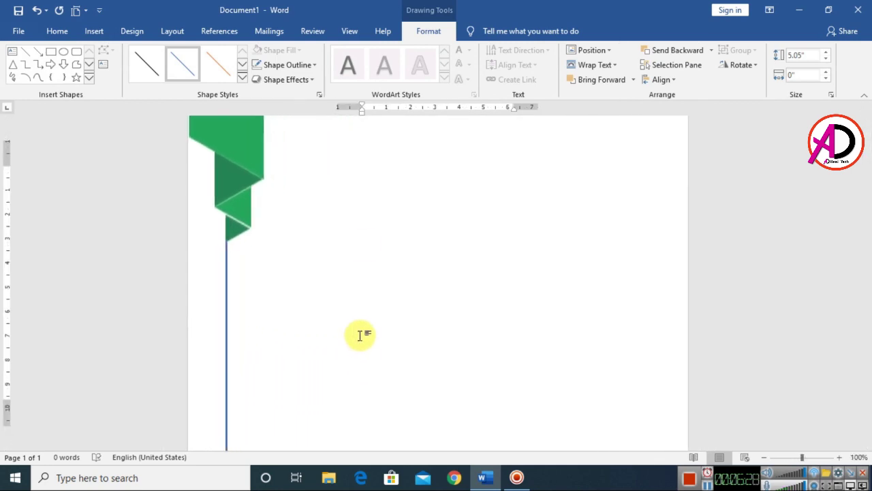
left_click(229, 293)
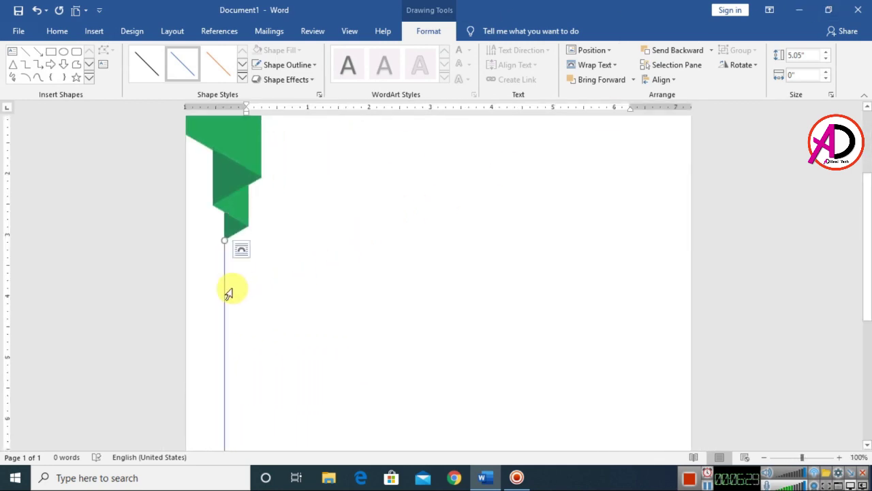
left_click(290, 63)
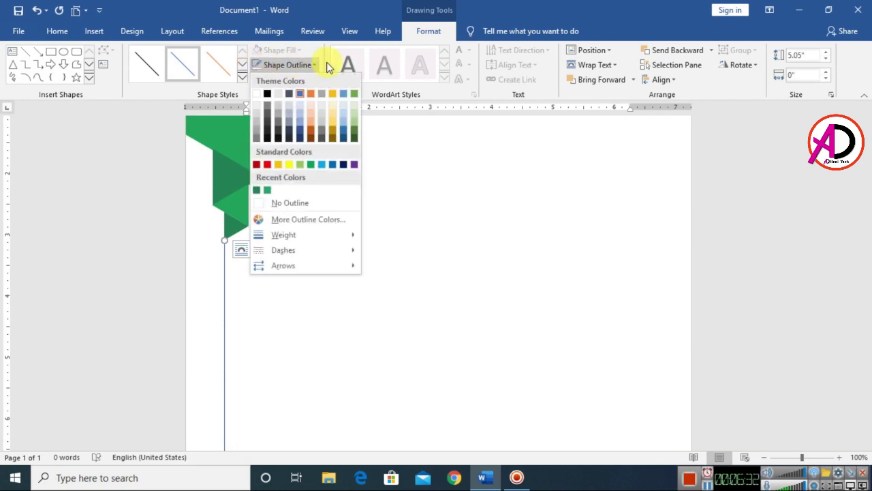
mouse_move(284, 236)
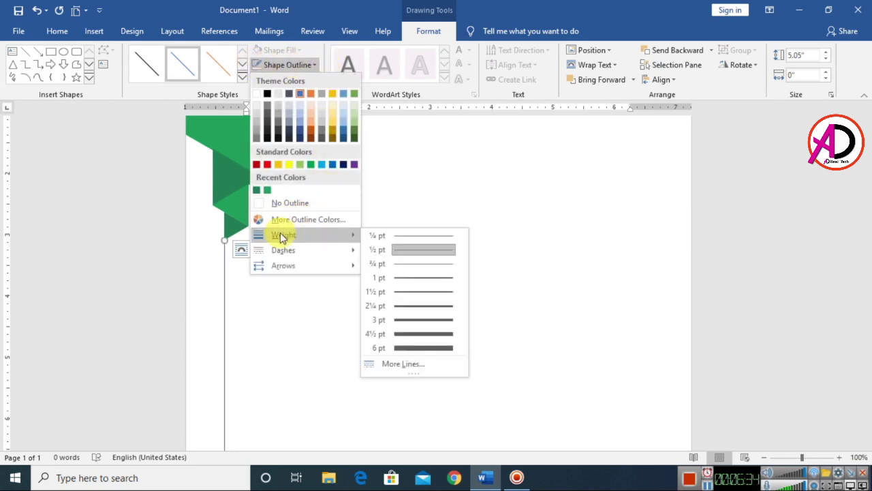
left_click(402, 289)
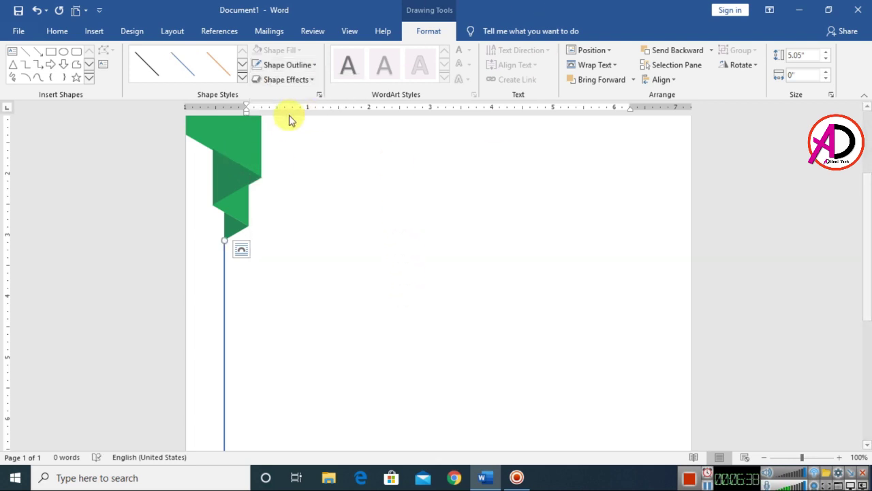
left_click(293, 64)
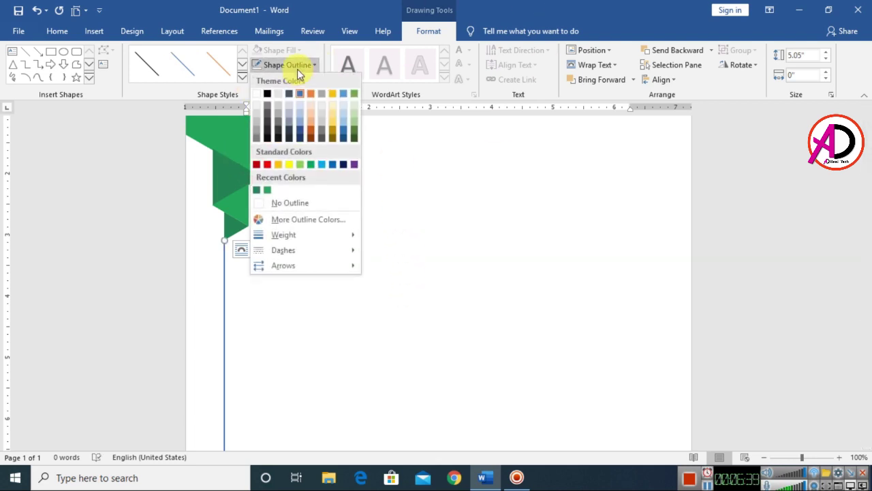
left_click(258, 193)
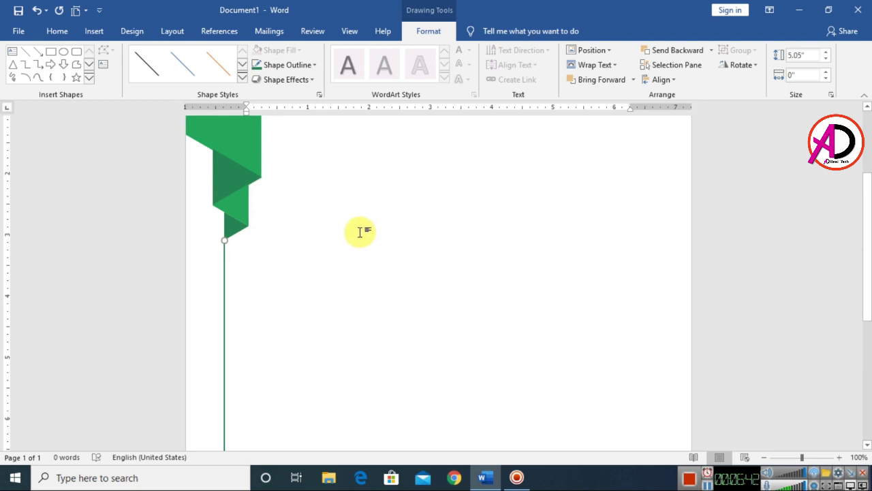
scroll(360, 232, "up", 1)
left_click(361, 256)
scroll(370, 293, "up", 2)
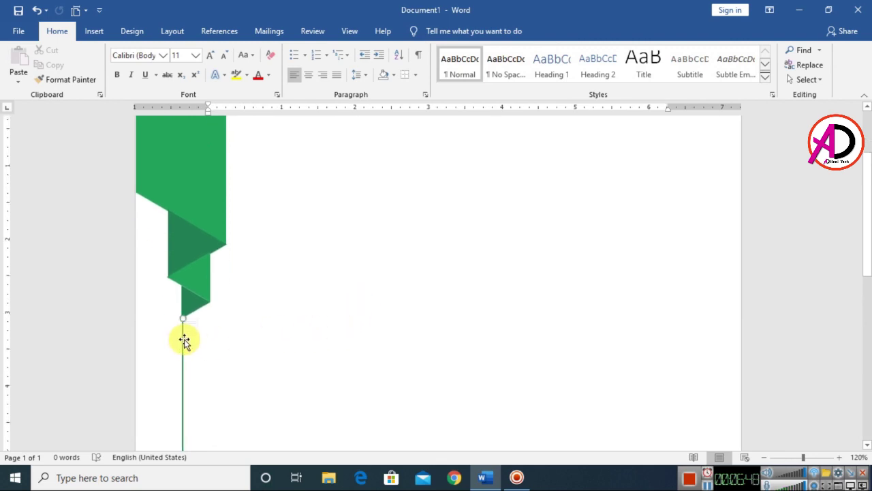
Increase the green vertical line's outline weight to 2¼ pt
left_click(183, 340)
left_click(350, 310)
scroll(352, 311, "up", 1)
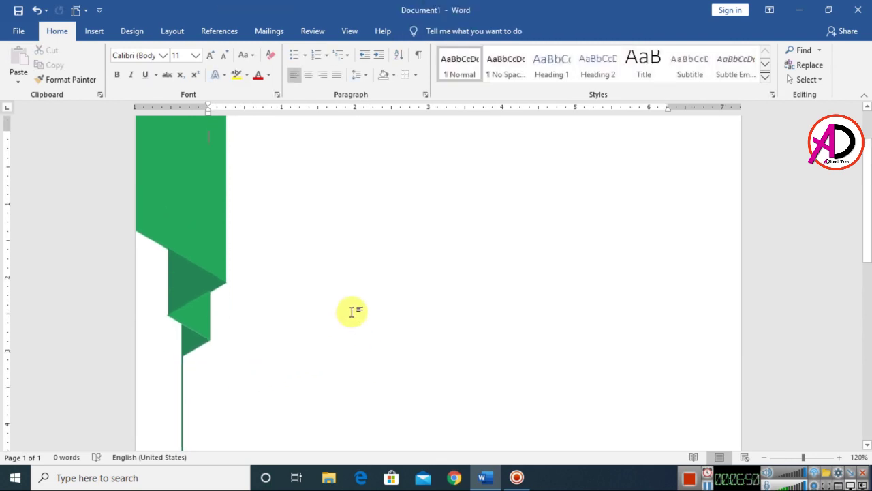
scroll(371, 307, "down", 7, "ctrl")
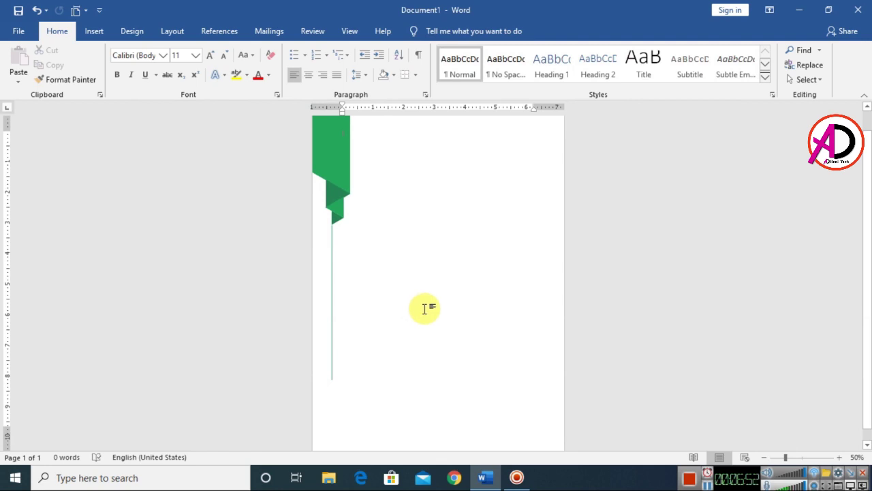
scroll(428, 312, "up", 4, "ctrl")
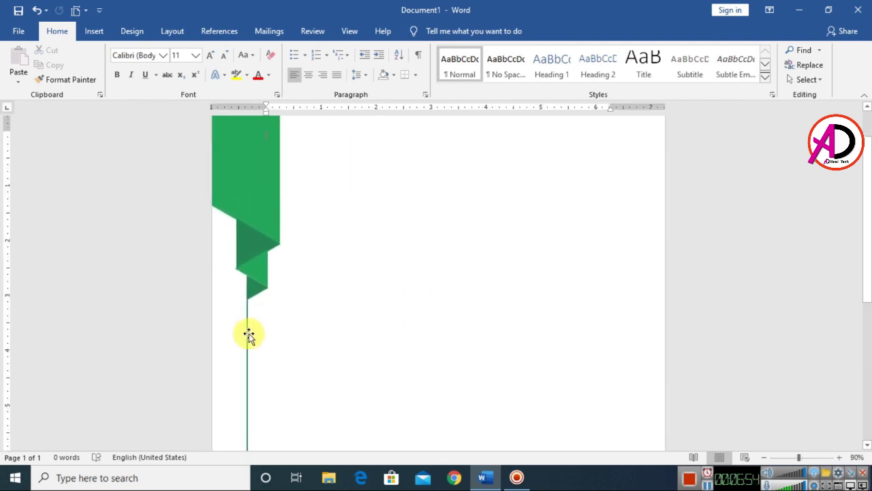
left_click(249, 336)
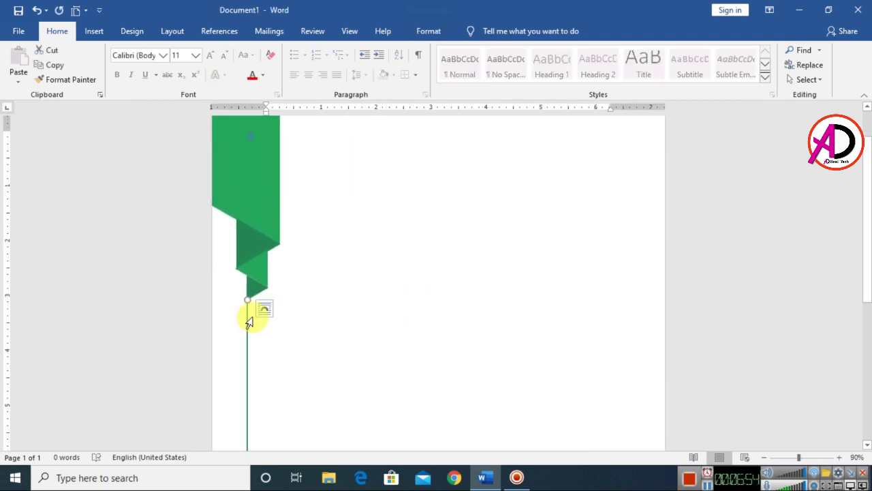
left_click(429, 32)
left_click(307, 64)
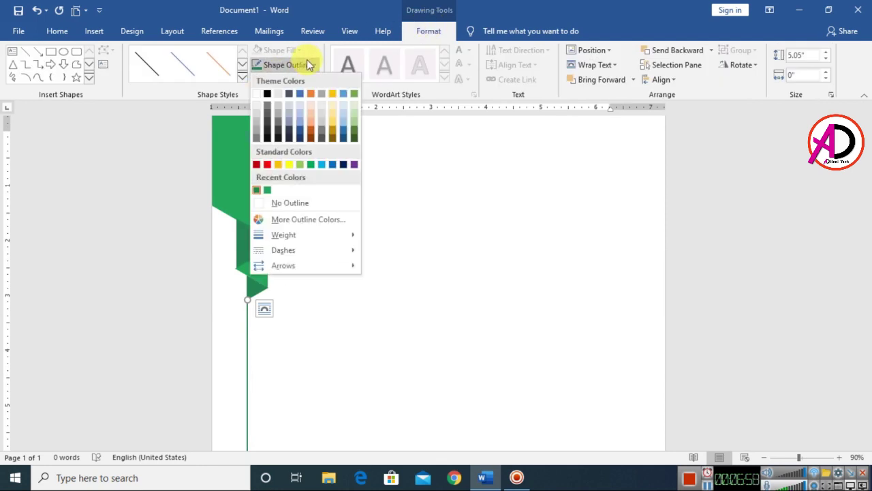
mouse_move(272, 234)
left_click(391, 306)
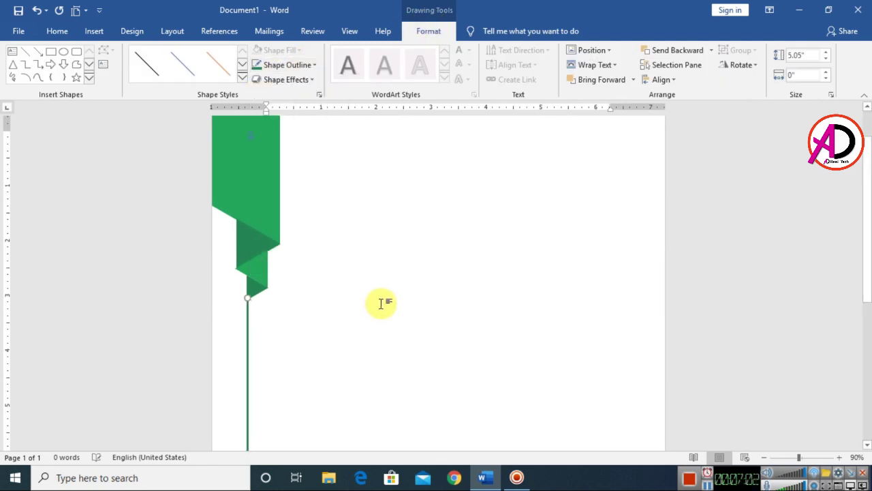
left_click(381, 302)
scroll(383, 305, "down", 4)
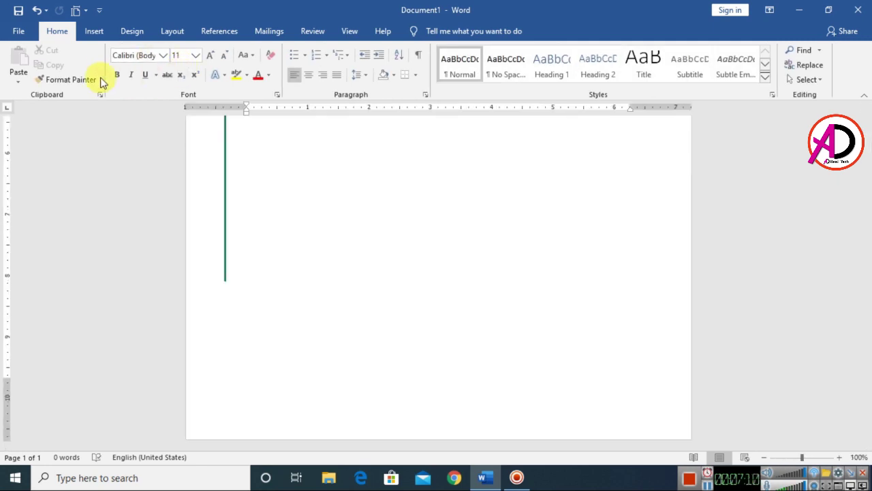
Draw a 0.55" diamond at the line's bottom end and set it to No Fill
left_click(93, 34)
left_click(161, 52)
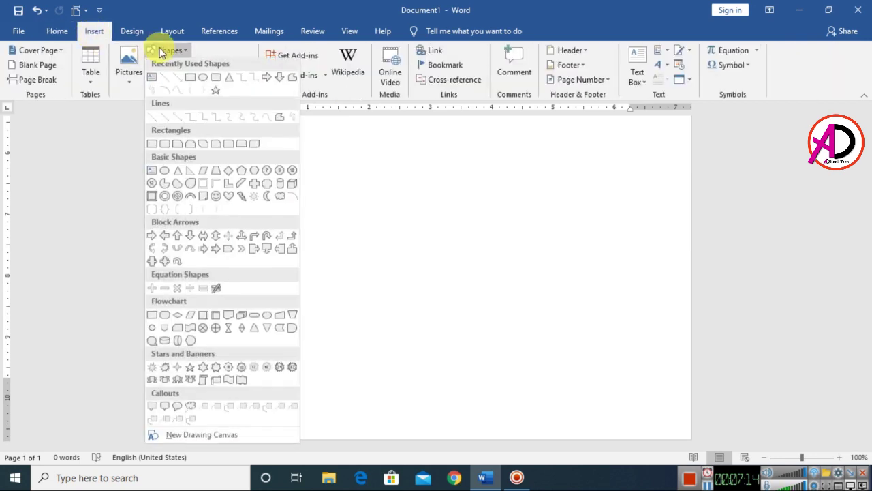
left_click(231, 173)
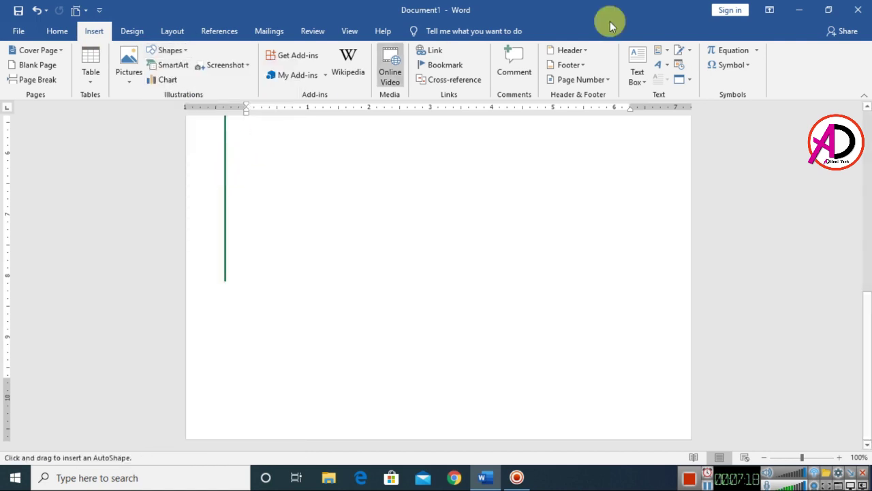
mouse_move(310, 244)
left_mouse_down()
mouse_move(343, 290)
mouse_move(336, 277)
mouse_move(344, 278)
mouse_move(218, 292)
mouse_move(230, 300)
left_mouse_up()
left_click(279, 50)
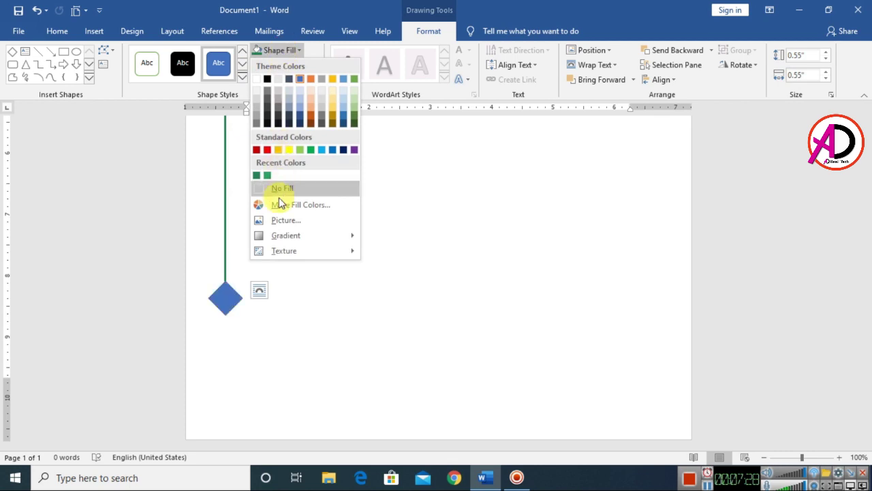
left_click(279, 192)
scroll(334, 377, "up", 2)
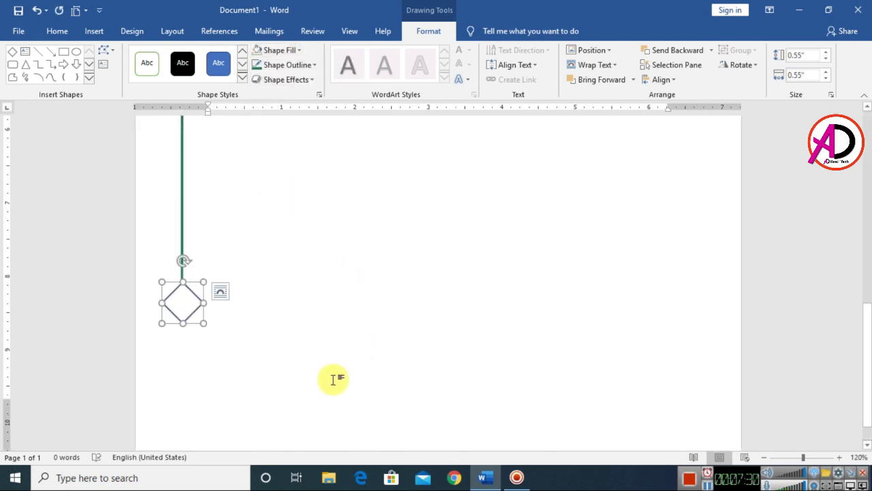
Give the diamond a recent-green outline at 1½ pt weight, matching the line
left_click(282, 65)
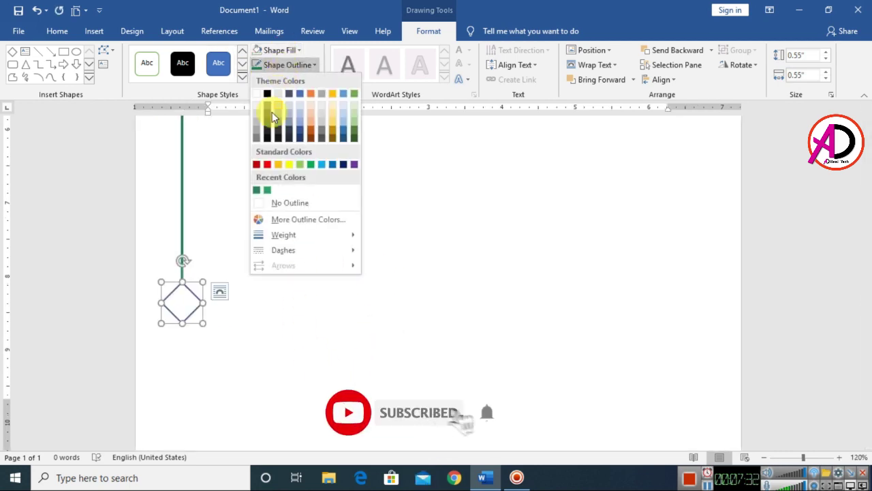
left_click(257, 191)
scroll(418, 345, "down", 5)
scroll(419, 345, "up", 1)
left_click(304, 71)
mouse_move(287, 236)
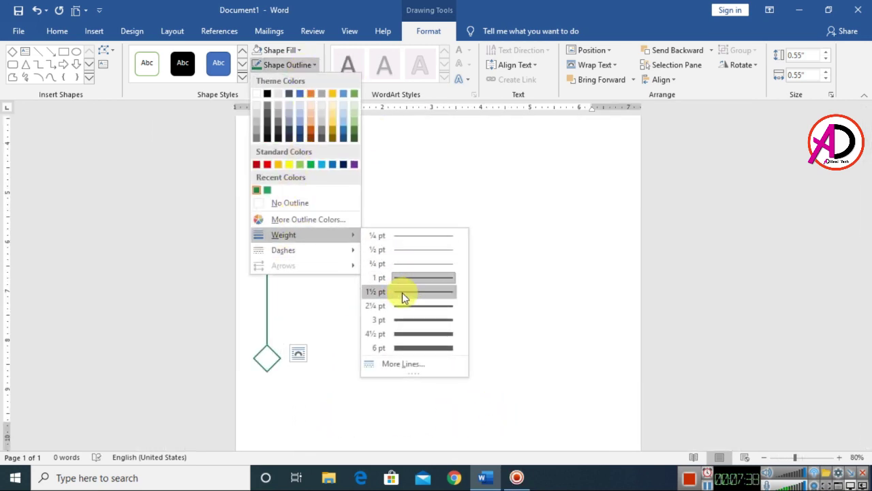
left_click(402, 293)
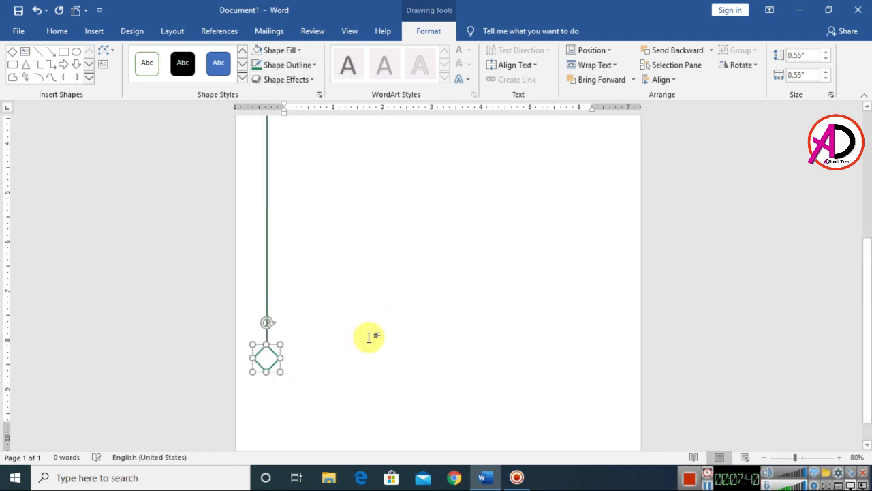
left_click(369, 337)
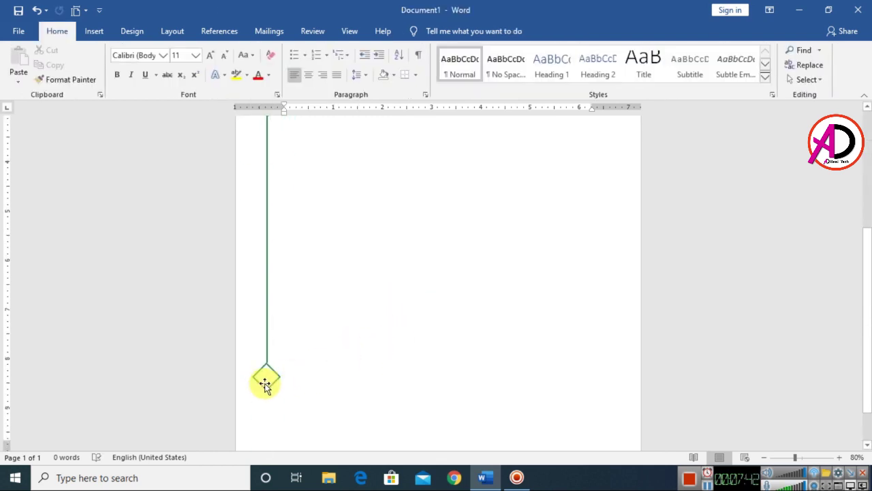
scroll(350, 372, "up", 5)
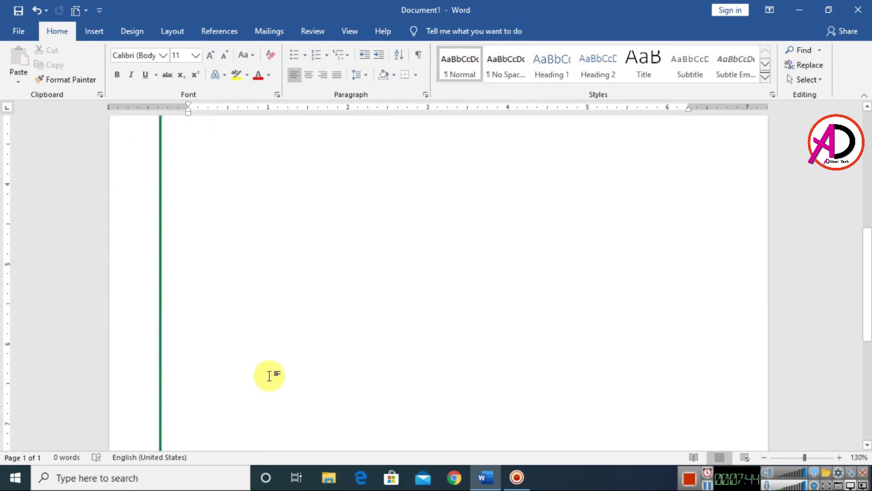
scroll(269, 375, "down", 5)
left_click(165, 273)
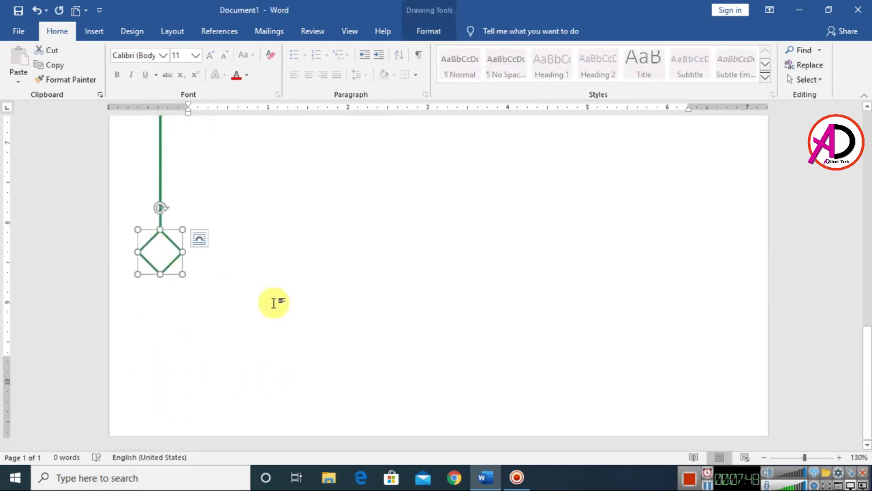
Duplicate the diamond twice, stacking each copy point to point below the previous one
key("ctrl+d")
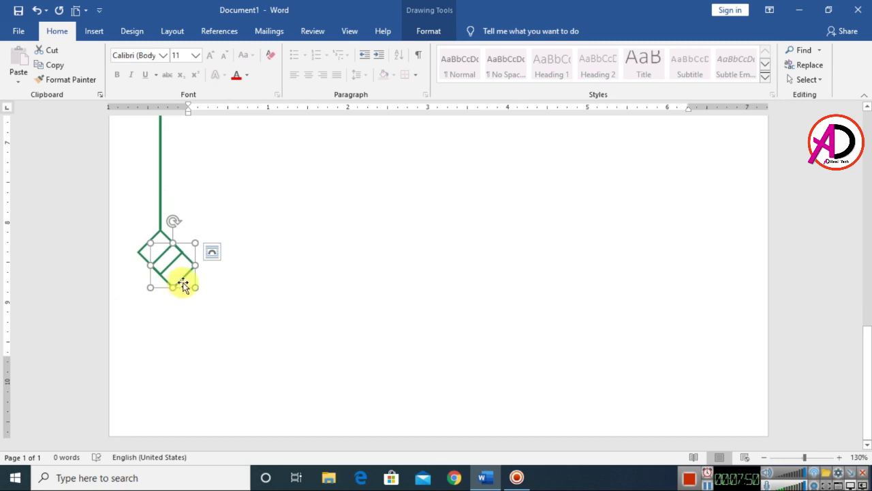
left_click_drag(184, 285, 170, 310)
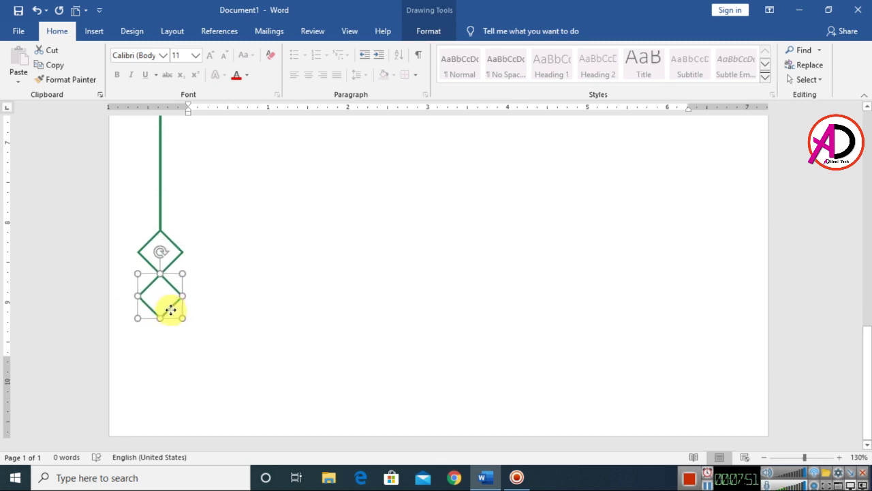
left_click(253, 311)
scroll(254, 313, "up", 4)
scroll(256, 316, "down", 4)
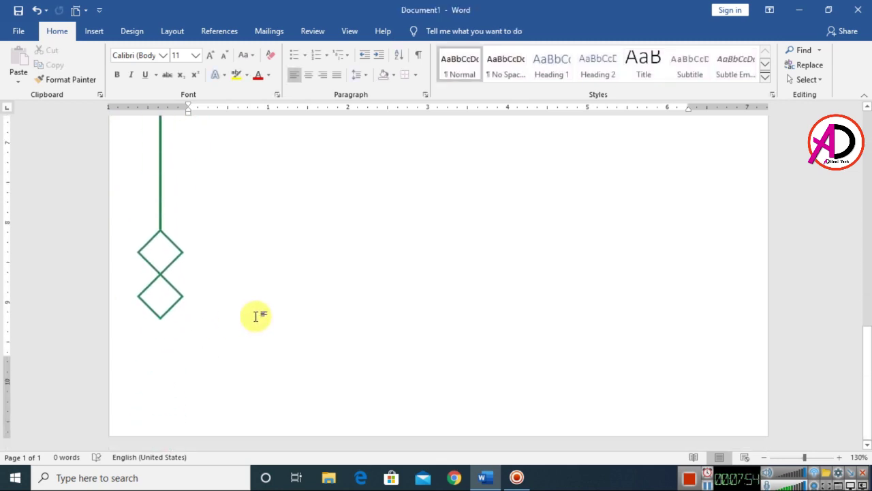
left_click(162, 318)
key("ctrl+v")
left_click_drag(179, 327, 168, 353)
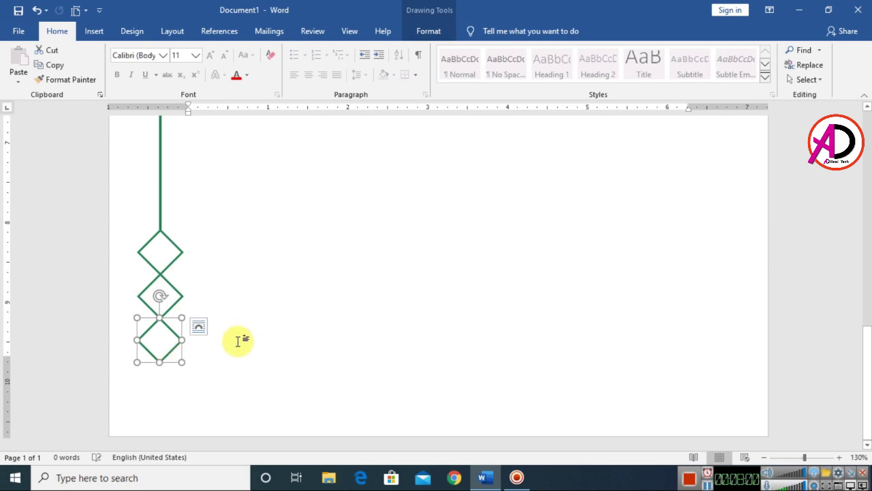
left_click(240, 338)
scroll(245, 327, "up", 3)
scroll(613, 327, "down", 1)
left_click_drag(858, 304, 868, 344)
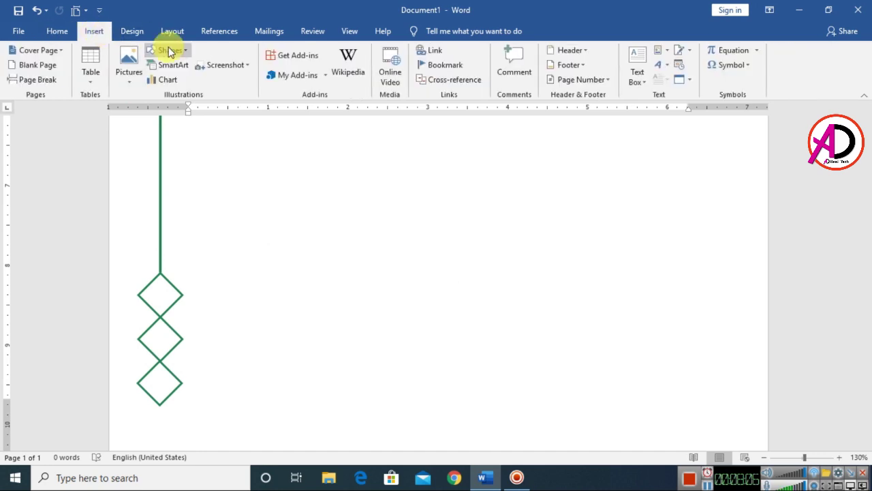
Draw a small 0.26" dark-green circle with no outline and move it into the top diamond
left_click(170, 51)
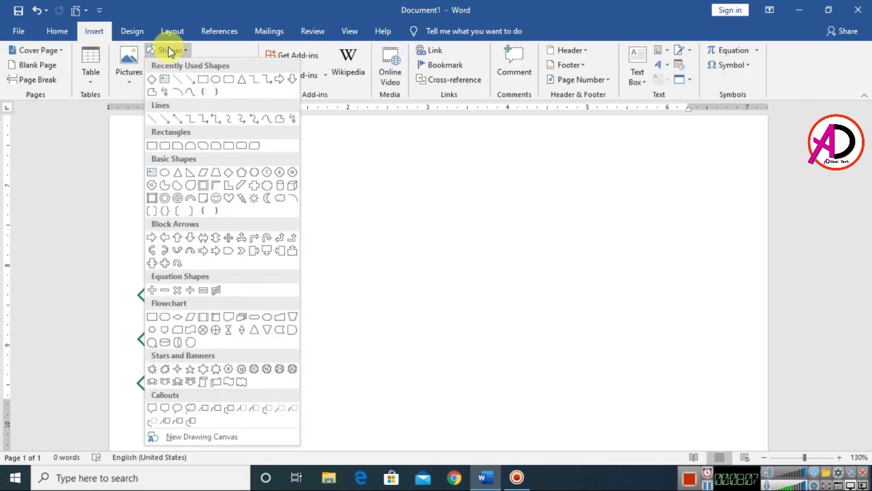
left_click(215, 83)
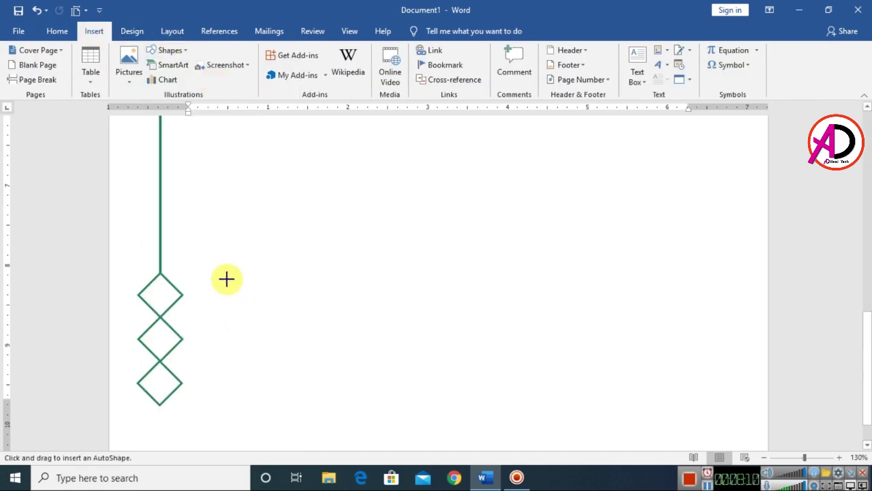
left_click_drag(242, 262, 282, 305)
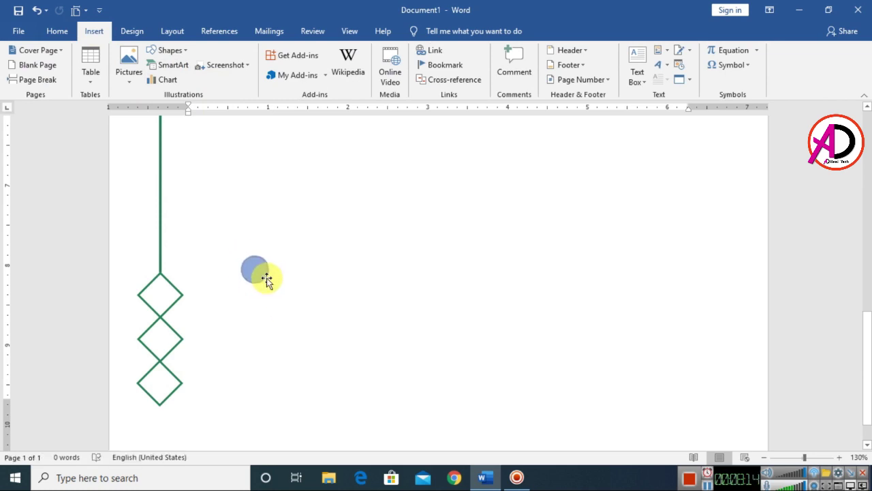
left_click_drag(268, 277, 269, 282)
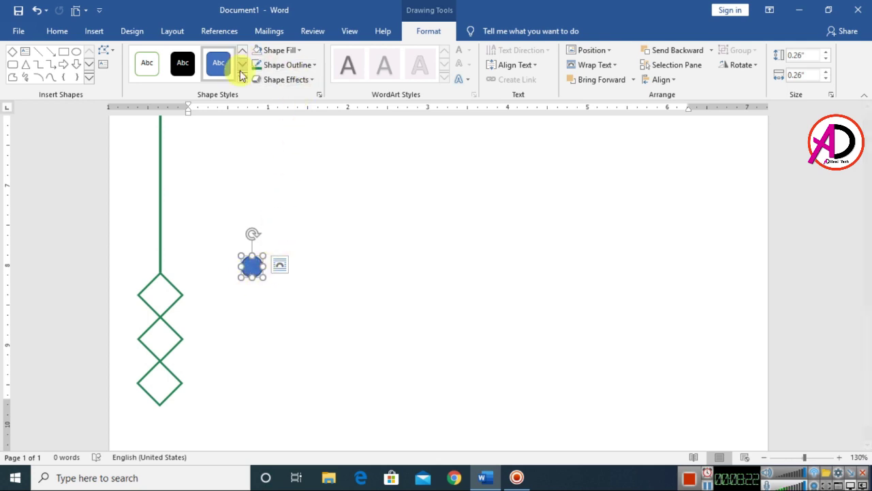
left_click(281, 52)
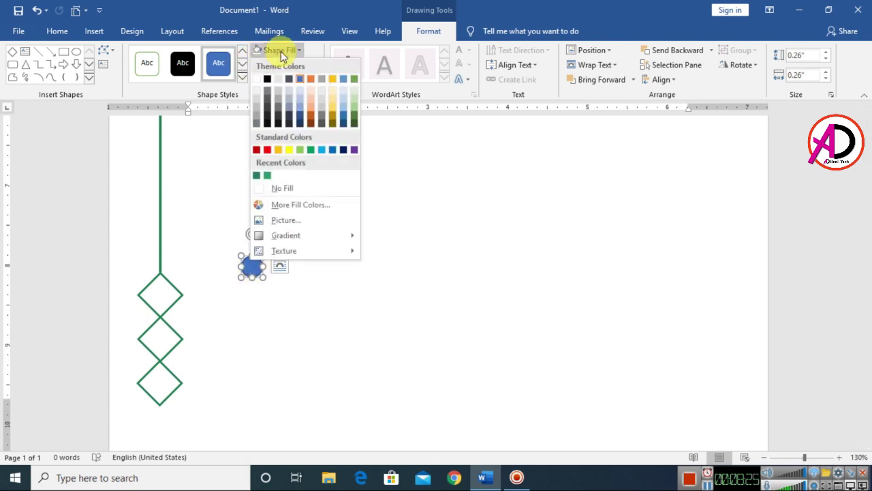
left_click(258, 177)
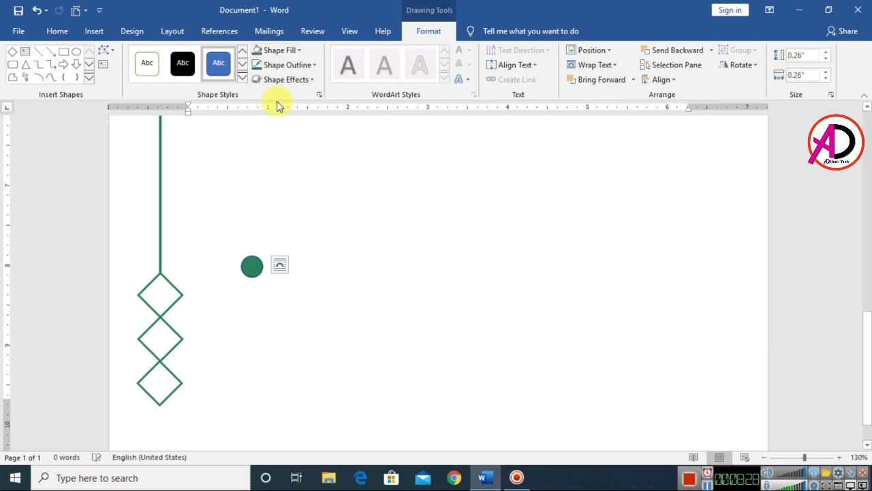
left_click(282, 64)
left_click(285, 203)
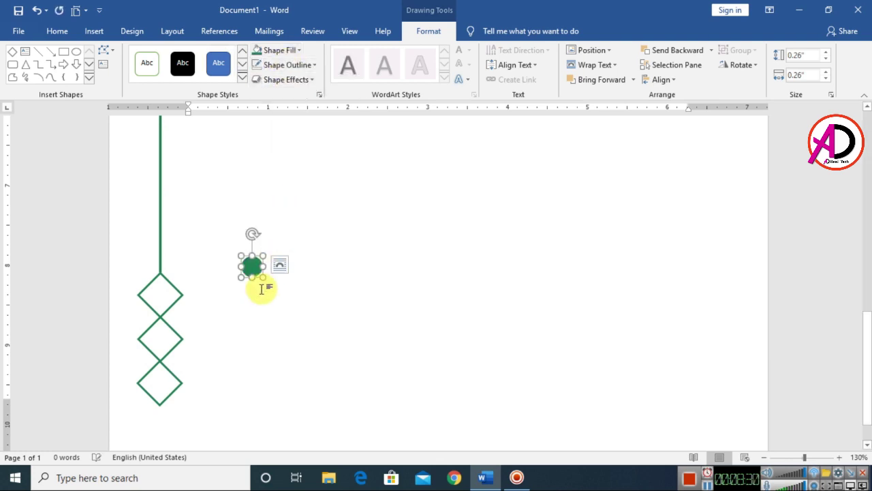
left_click_drag(255, 270, 177, 304)
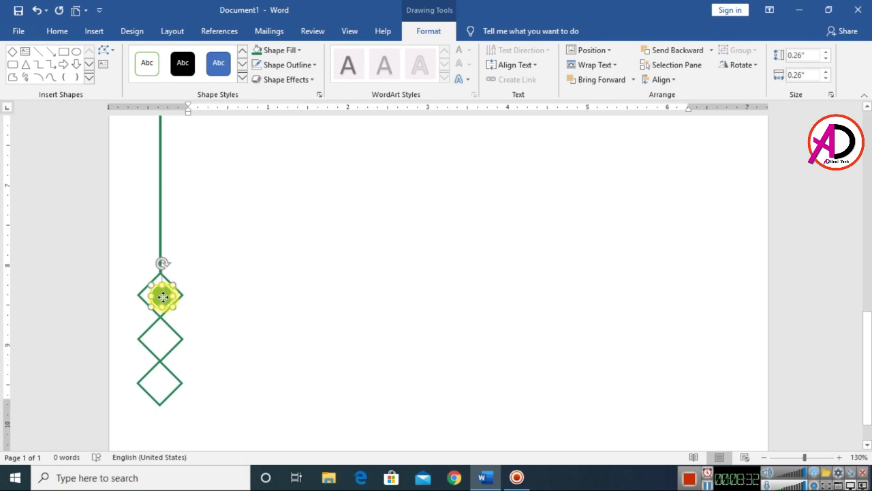
Duplicate the green circle into the second and third diamonds
left_click(211, 298)
scroll(311, 296, "down", 1)
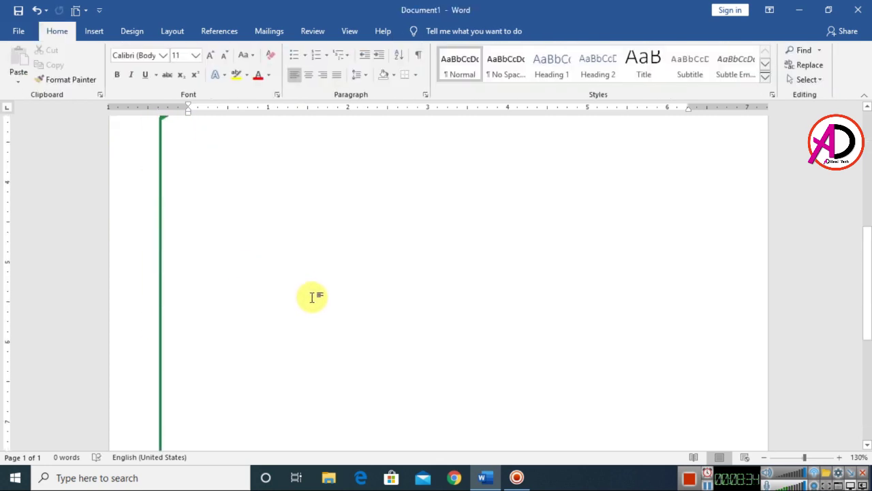
left_click(161, 268)
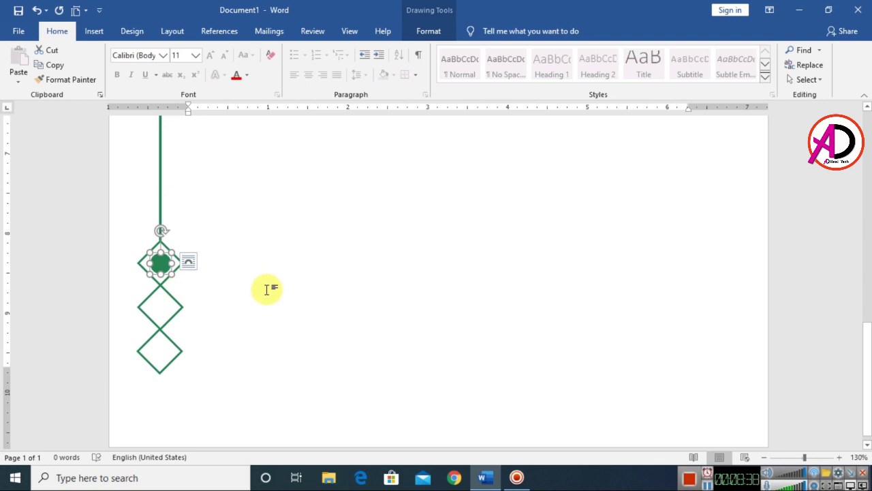
key("ctrl+d")
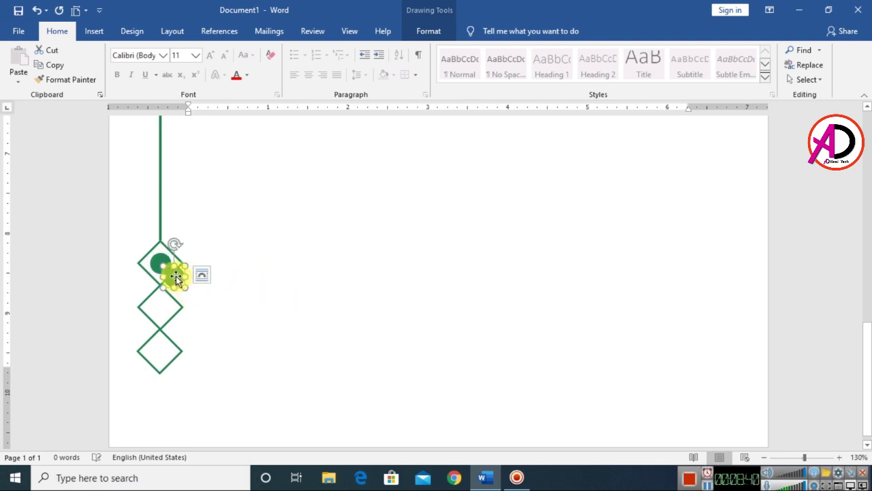
left_click_drag(176, 277, 165, 323)
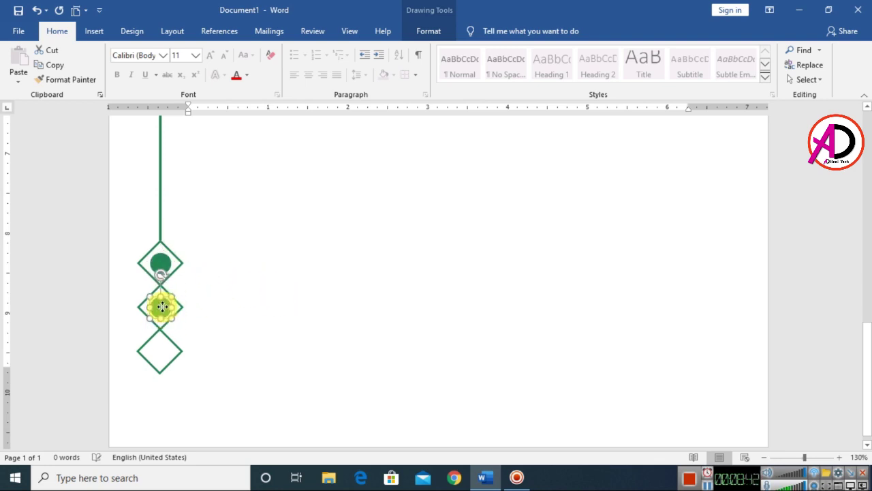
key("ctrl+d")
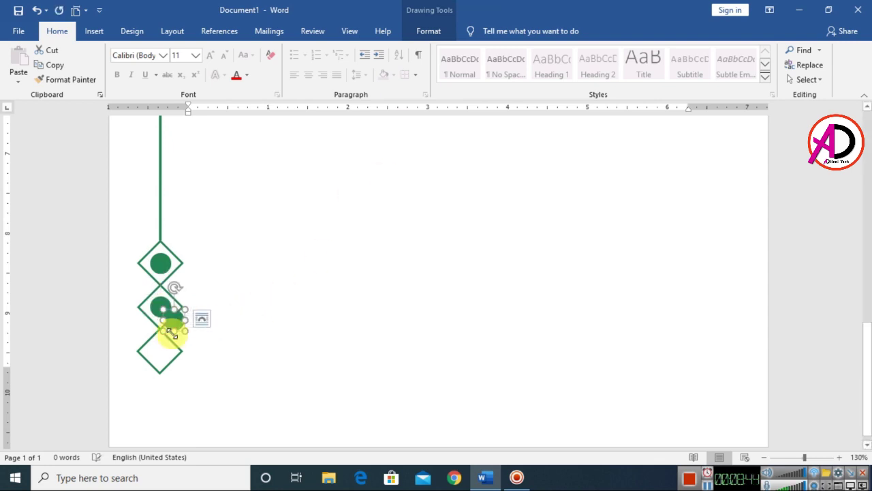
left_click_drag(174, 322, 160, 358)
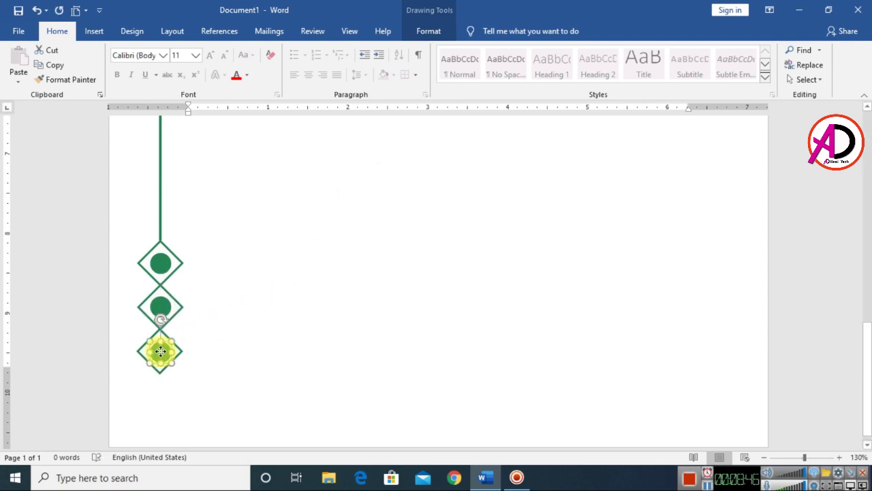
left_click(272, 333)
scroll(273, 333, "up", 15)
scroll(864, 287, "down", 8)
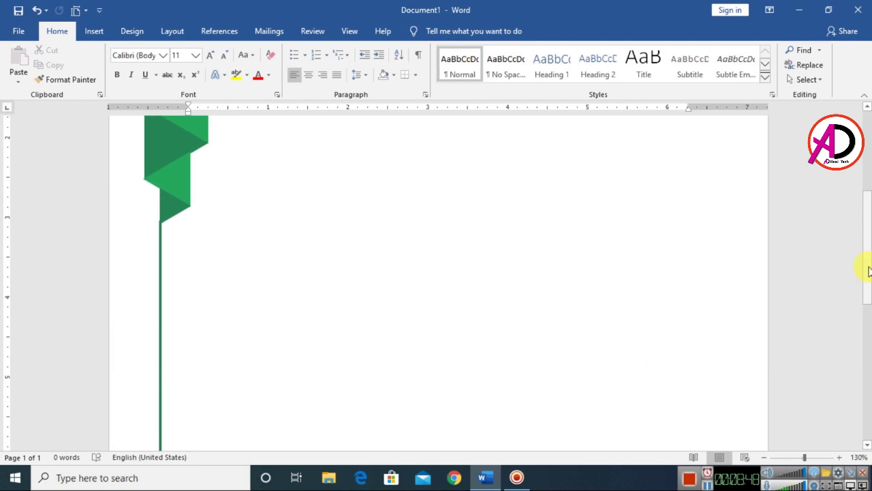
mouse_move(868, 355)
left_mouse_down()
mouse_move(866, 383)
mouse_move(864, 354)
left_mouse_up()
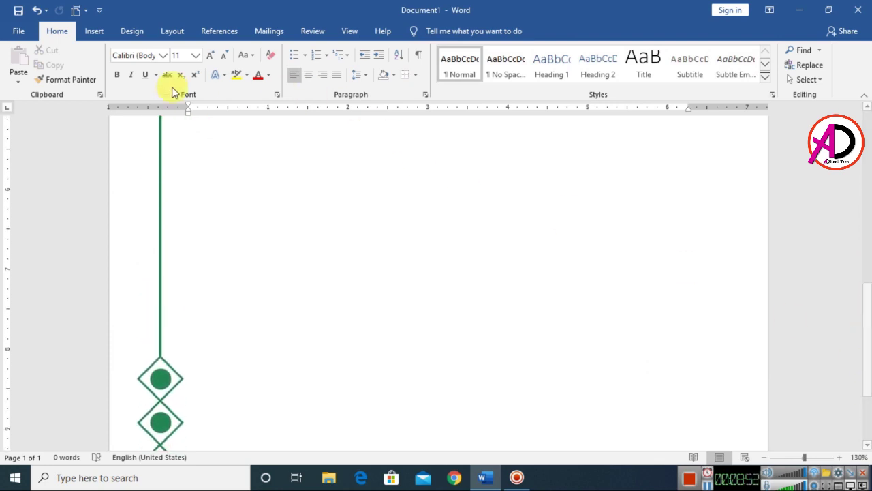
Insert the phone image from the Desktop's New folder as a picture
left_click(93, 32)
left_click(125, 73)
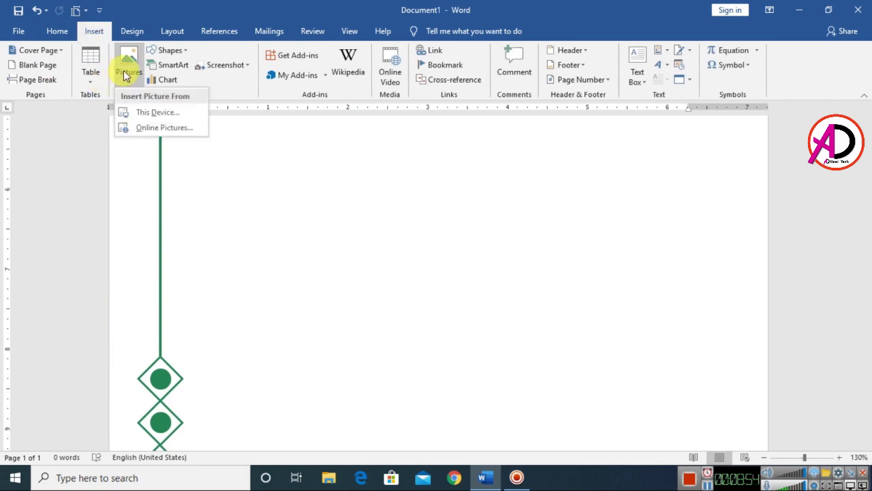
left_click(151, 112)
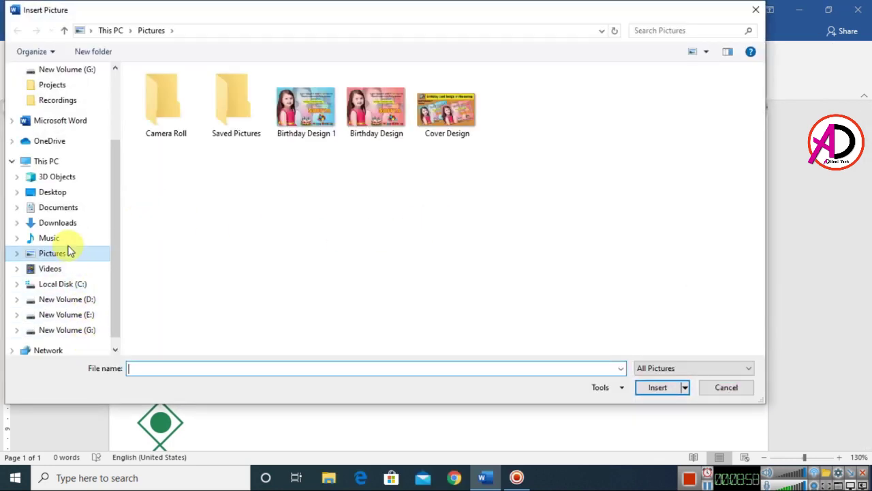
left_click(54, 193)
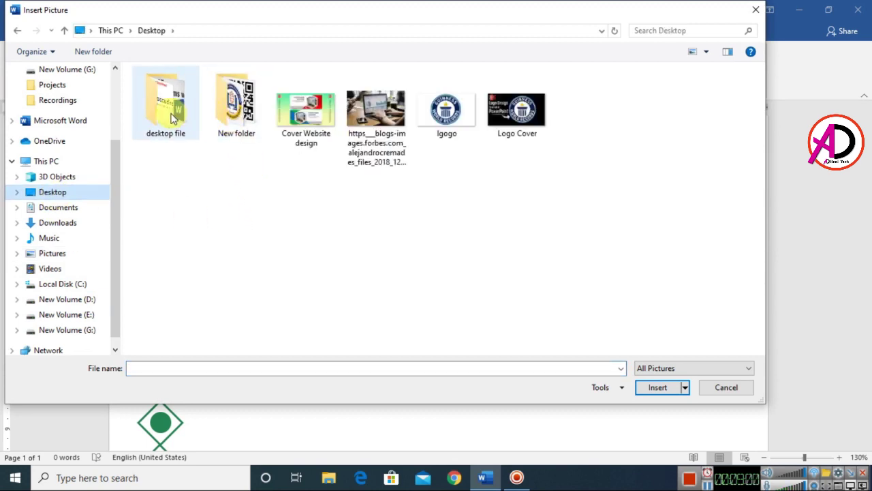
double_click(228, 129)
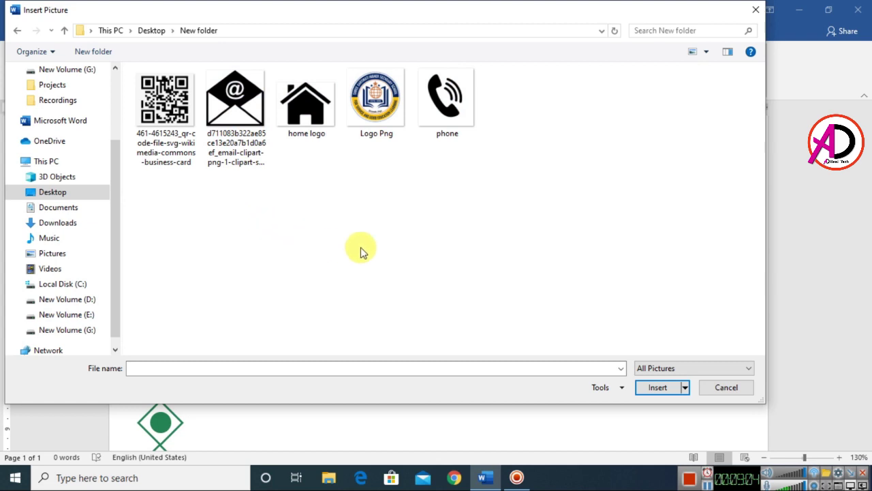
left_click(444, 99)
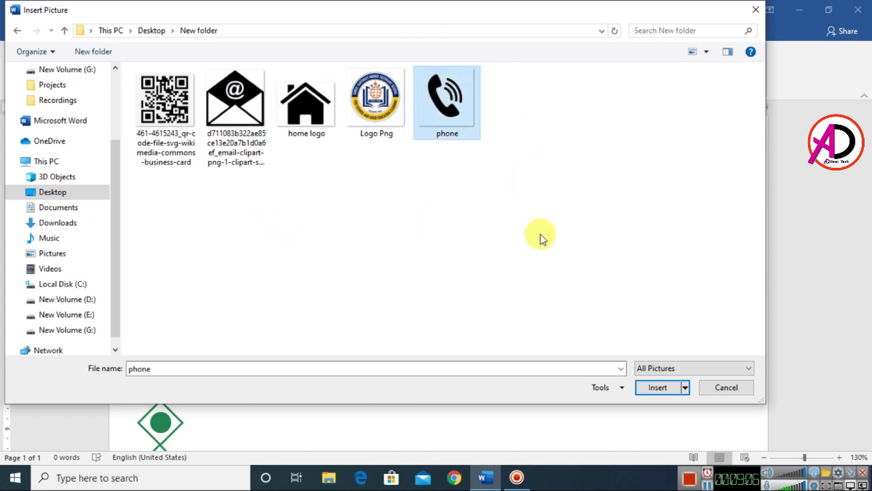
left_click(658, 387)
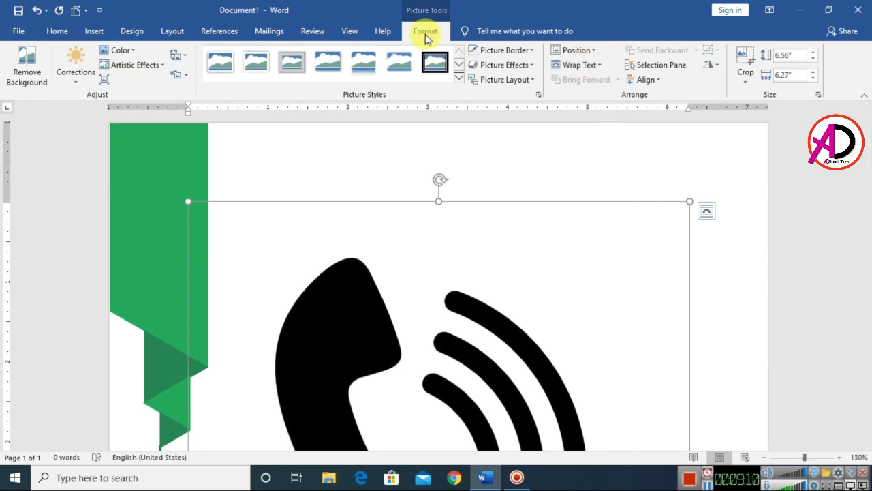
Set the phone picture to In Front of Text and shrink it to a small icon
left_click(582, 66)
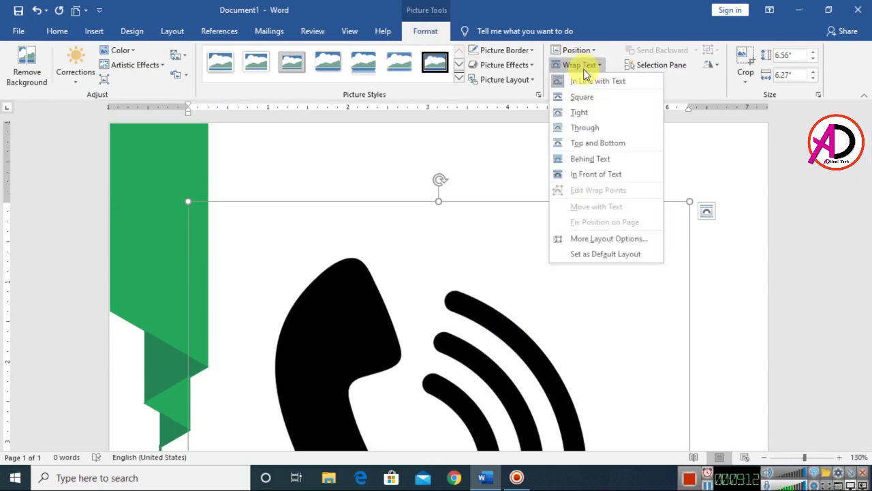
left_click(612, 174)
left_click(584, 288)
scroll(577, 343, "down", 10)
left_click_drag(492, 206, 398, 293)
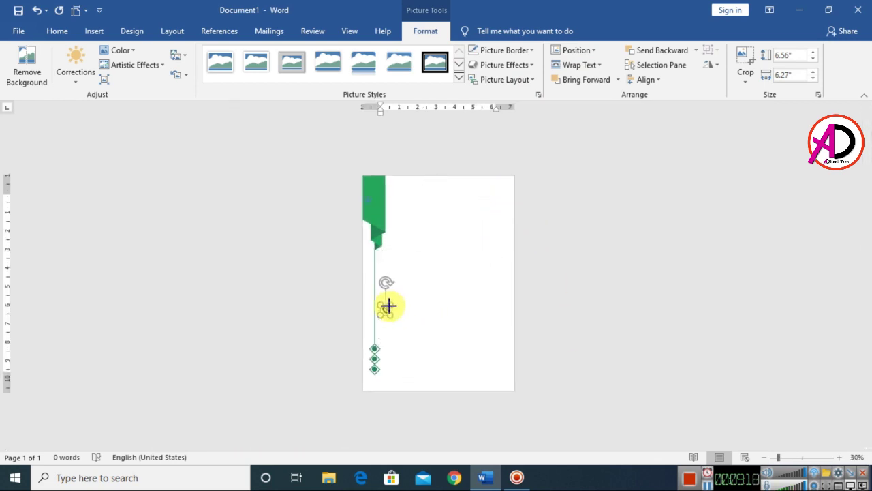
scroll(442, 333, "up", 5)
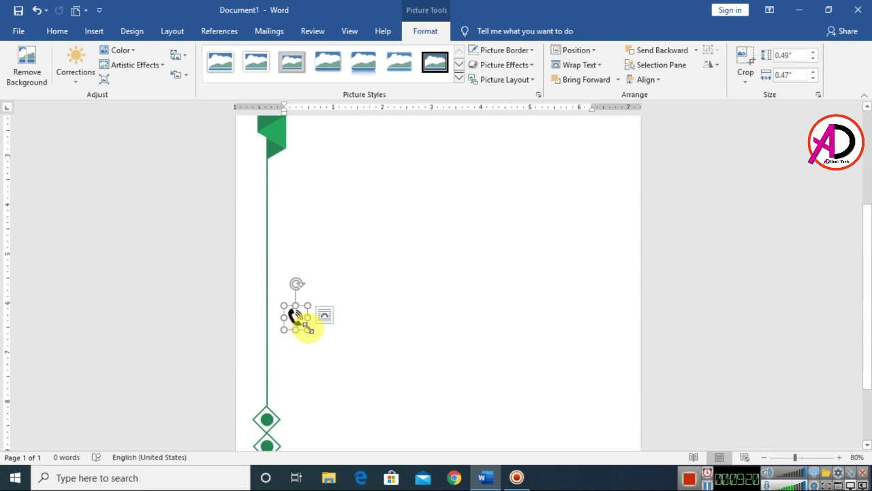
left_click_drag(308, 331, 299, 318)
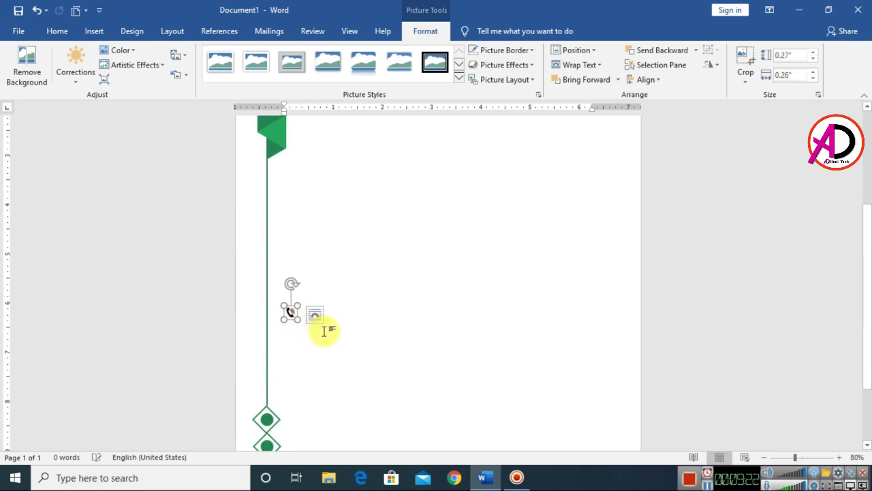
Resize the phone icon to 0.22" and position it on the circle inside the top diamond
scroll(323, 329, "down", 5)
scroll(356, 350, "up", 11)
scroll(330, 341, "down", 1)
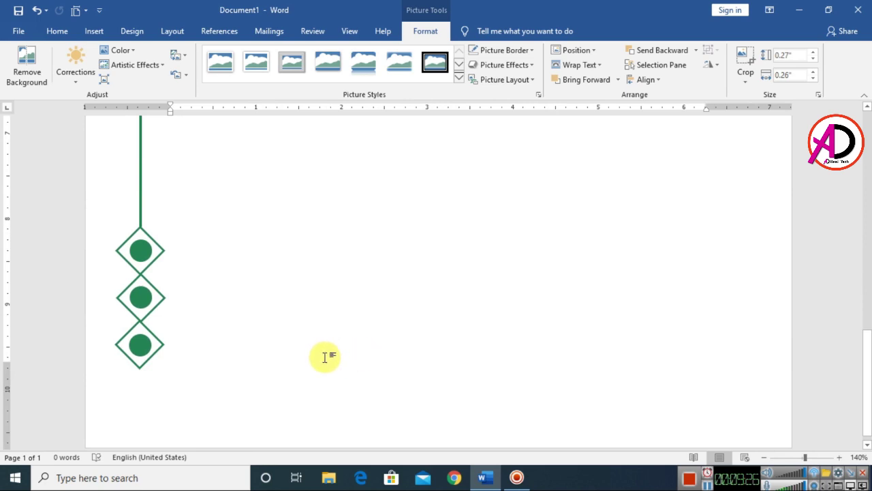
scroll(427, 353, "up", 5)
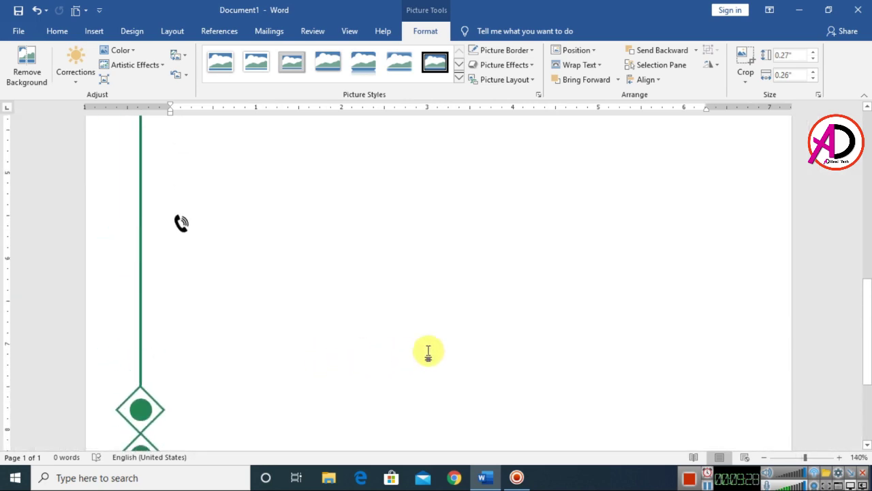
scroll(231, 340, "down", 2)
left_click_drag(181, 189, 145, 384)
scroll(175, 394, "up", 4)
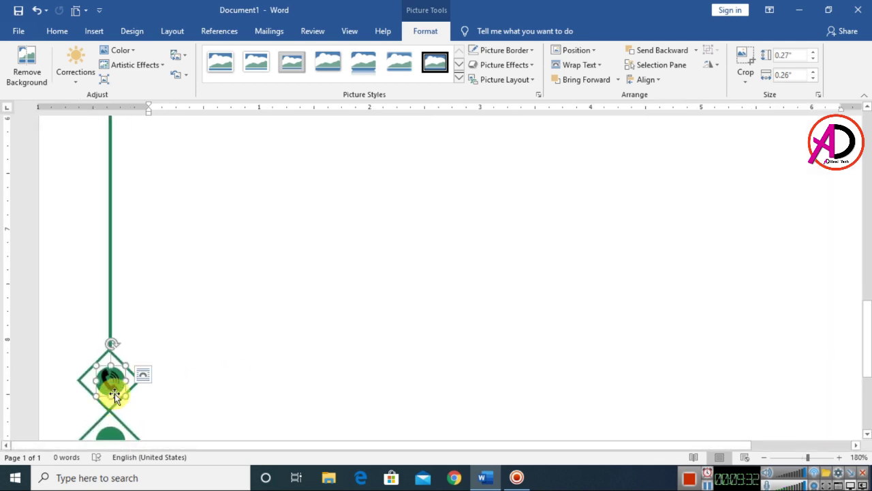
left_click_drag(121, 389, 120, 386)
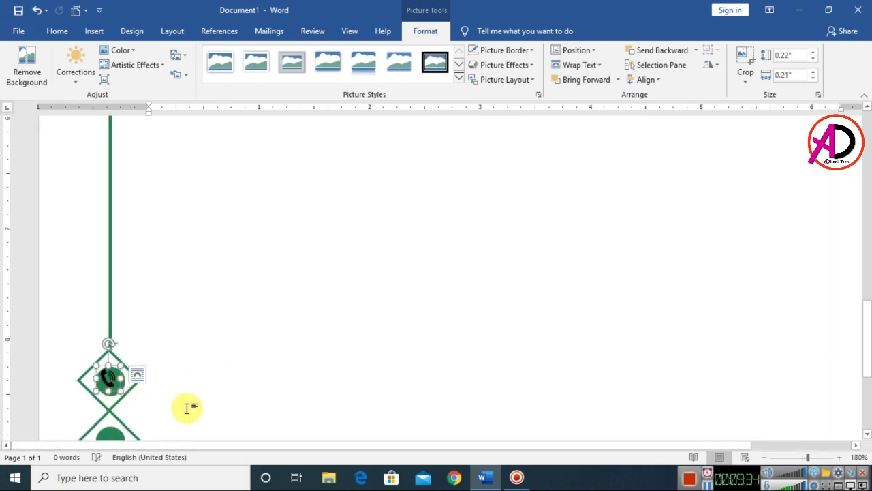
key("ctrl+Down")
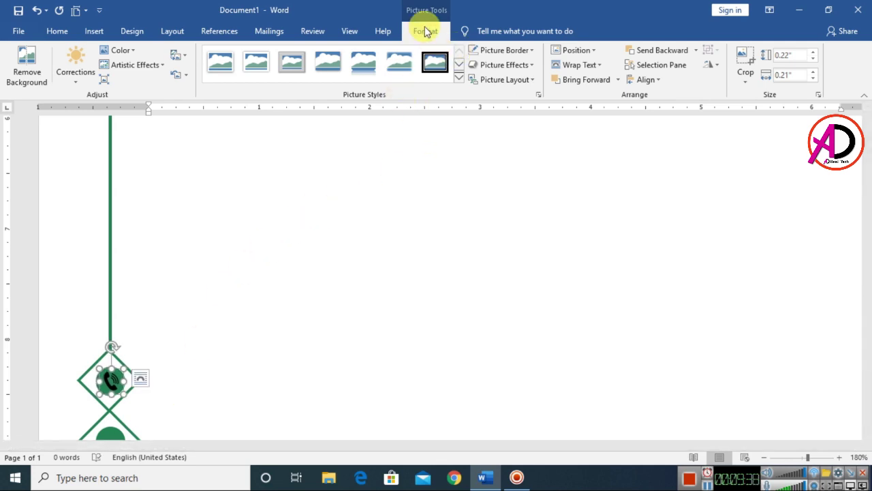
Recolour the phone icon to Washout and apply the Photocopy artistic effect
left_click(74, 76)
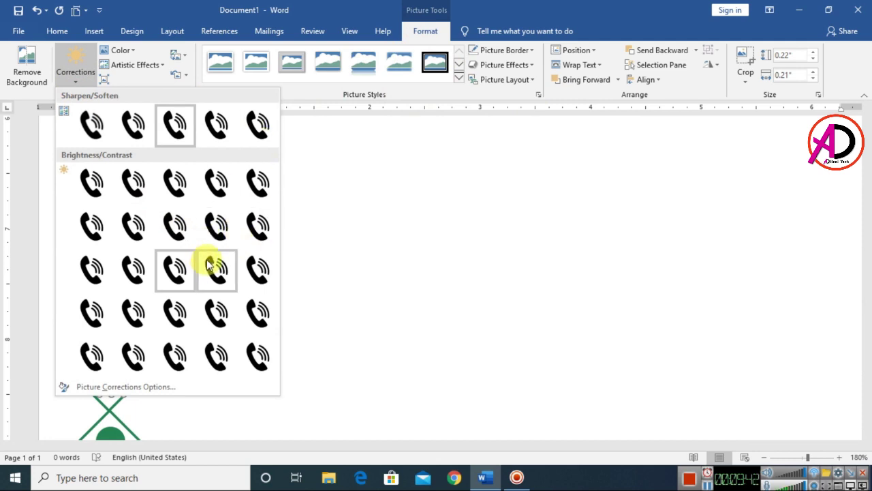
left_click(122, 51)
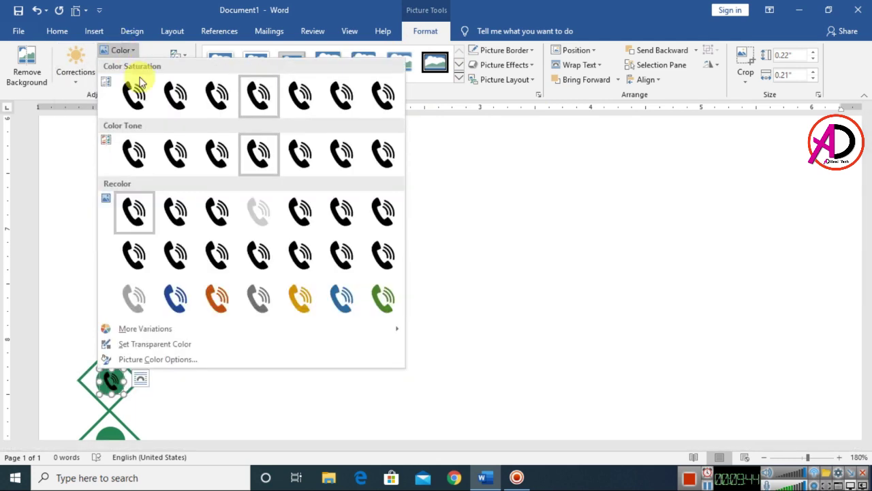
left_click(259, 210)
left_click(155, 71)
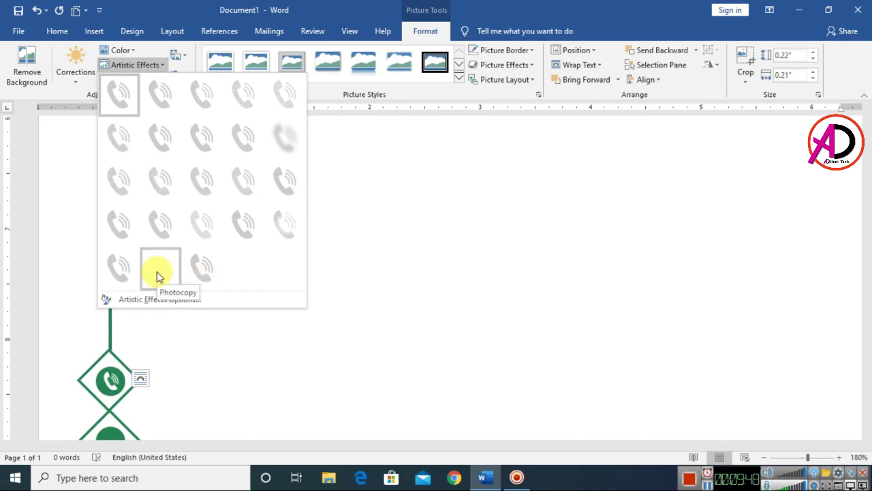
left_click(157, 271)
scroll(334, 335, "up", 10)
left_click(325, 343)
scroll(325, 343, "down", 10)
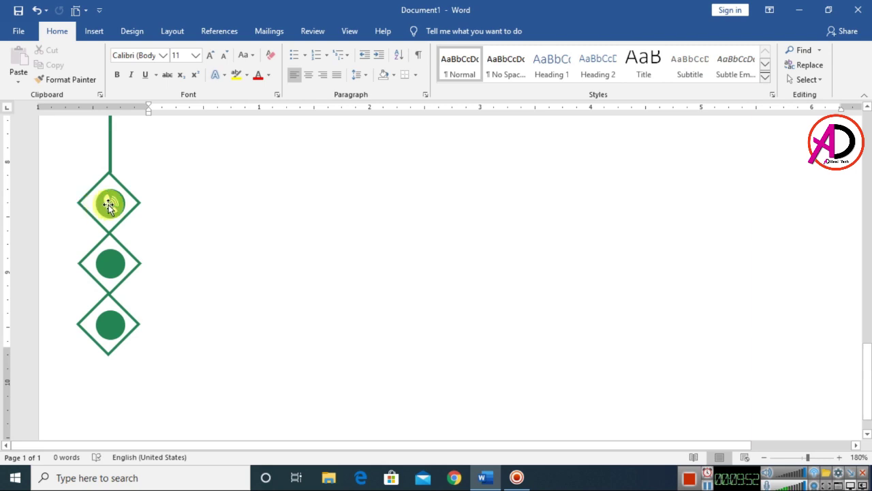
left_click(96, 32)
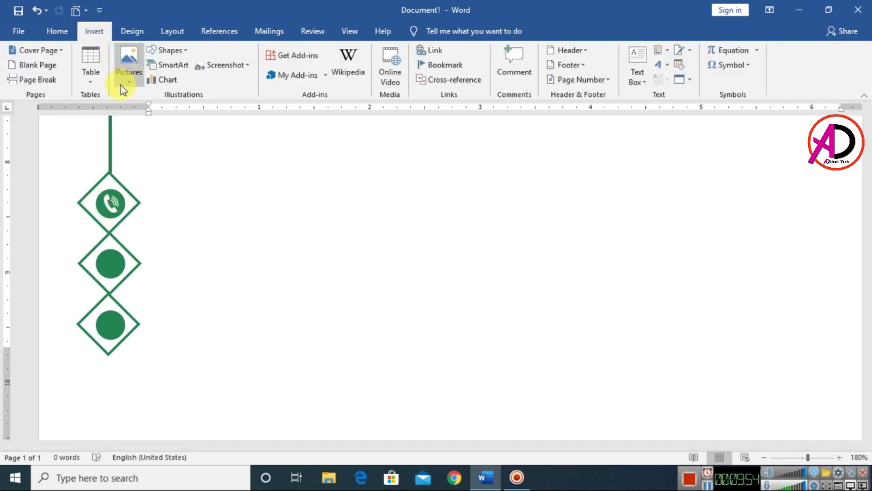
Insert the email clipart picture from this device and set it In Front of Text
left_click(128, 64)
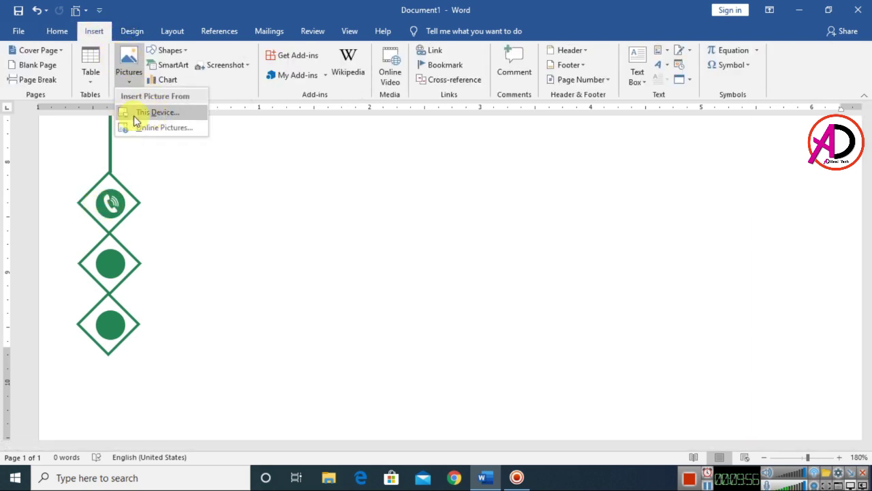
left_click(162, 113)
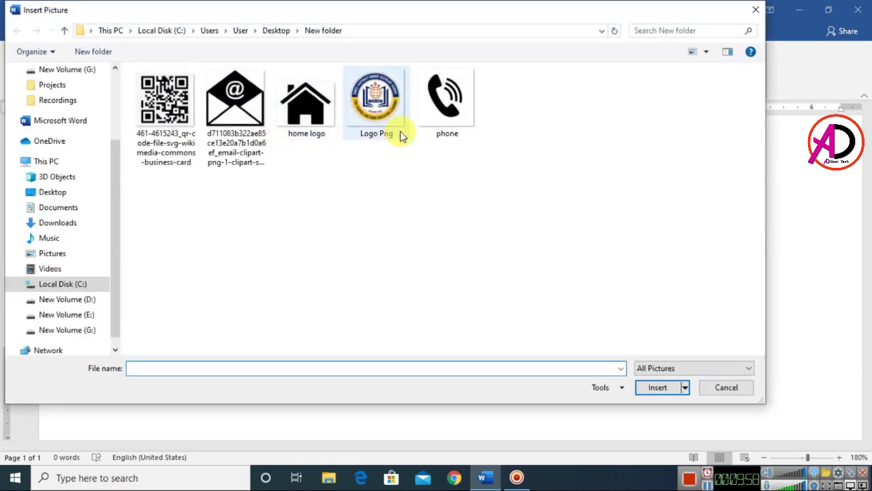
left_click(238, 117)
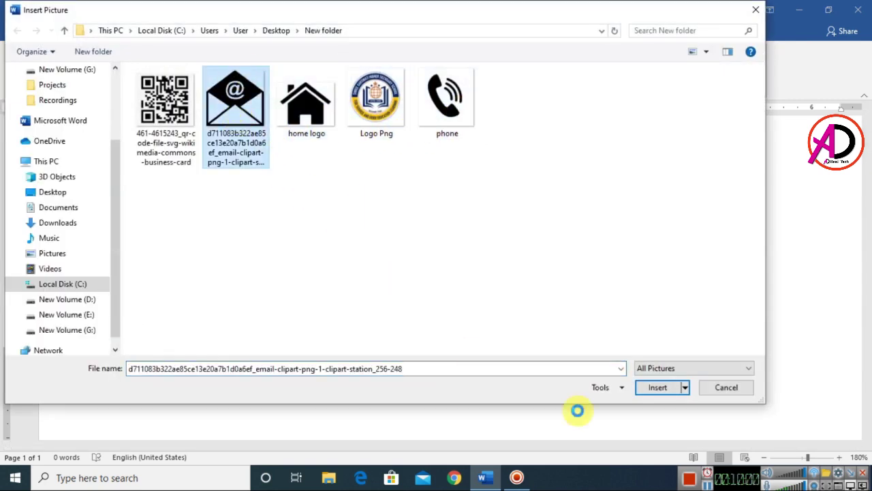
left_click(651, 390)
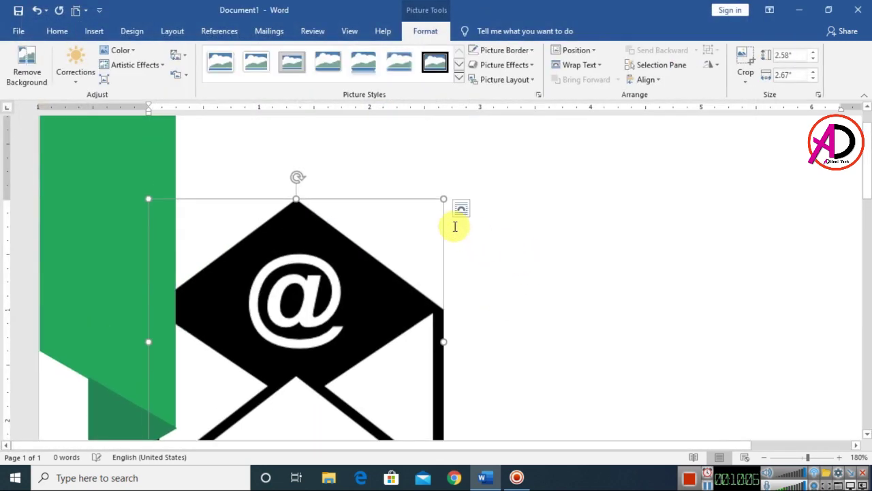
left_click(580, 65)
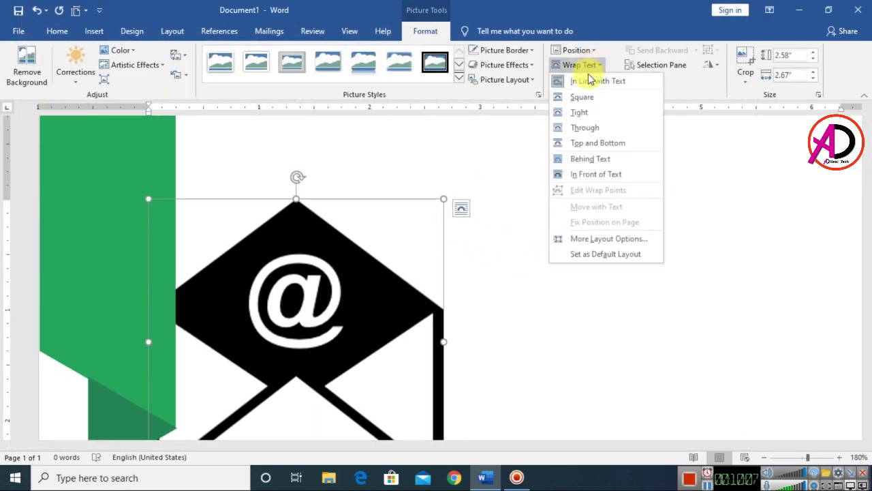
left_click(593, 174)
Shrink the envelope picture to a 0.13-inch square and move it down the page
left_click_drag(444, 198, 182, 408)
scroll(291, 364, "down", 5)
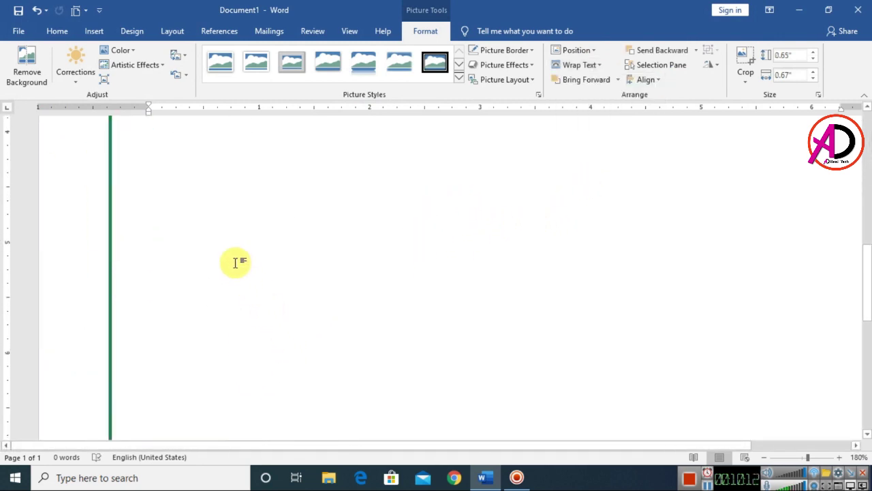
scroll(222, 237, "up", 2)
left_click_drag(211, 186, 246, 367)
left_click_drag(247, 323, 199, 358)
scroll(252, 368, "down", 3)
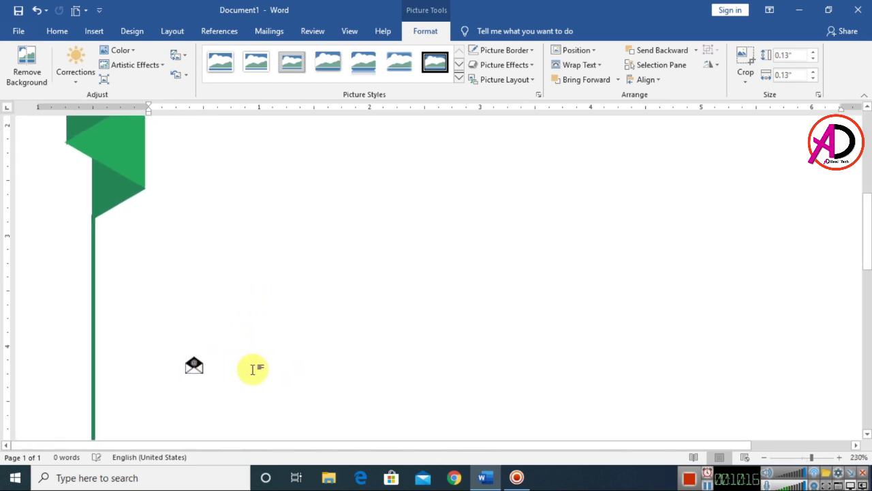
scroll(395, 368, "up", 10)
scroll(395, 368, "up", 5)
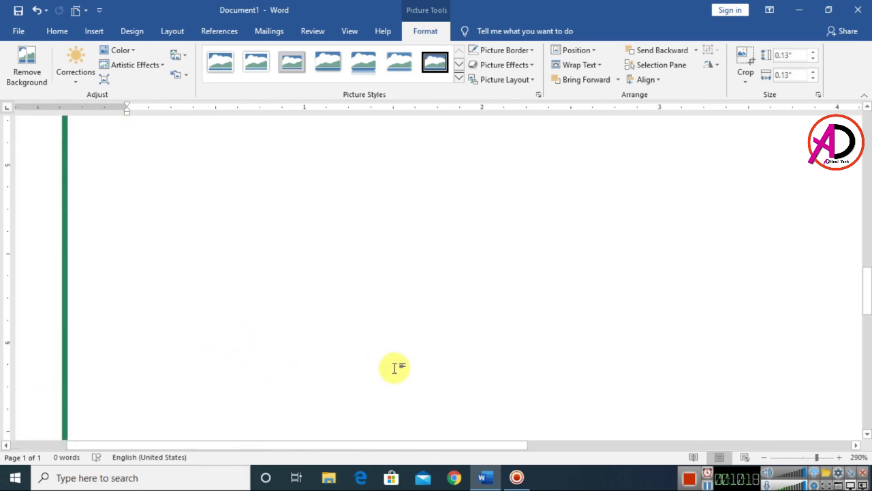
scroll(211, 382, "down", 3)
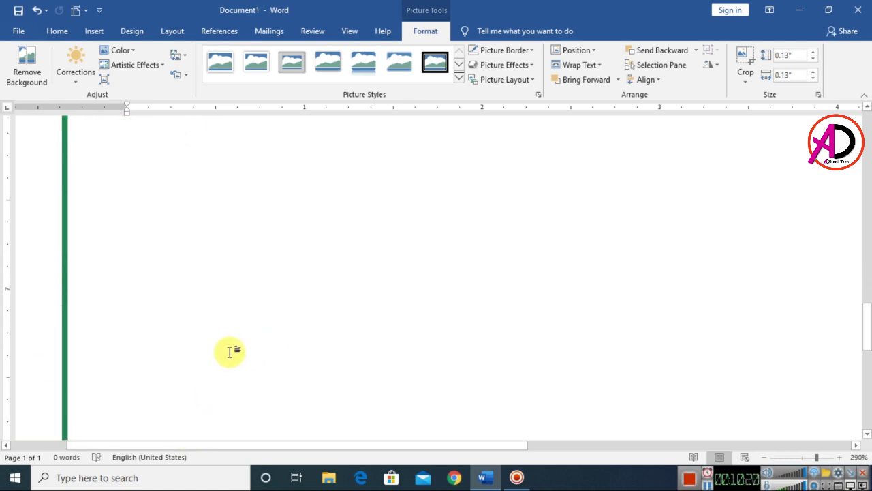
scroll(204, 290, "down", 3)
scroll(203, 285, "up", 2)
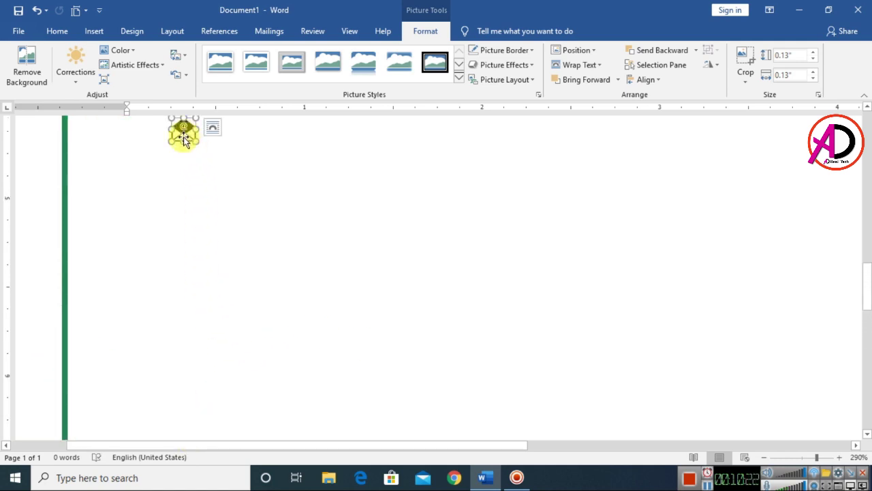
Position the envelope icon on the green circle inside the middle diamond
left_click_drag(181, 132, 167, 357)
scroll(210, 367, "down", 5)
scroll(211, 368, "down", 5)
scroll(236, 352, "down", 2)
scroll(238, 355, "up", 3)
scroll(238, 354, "down", 4)
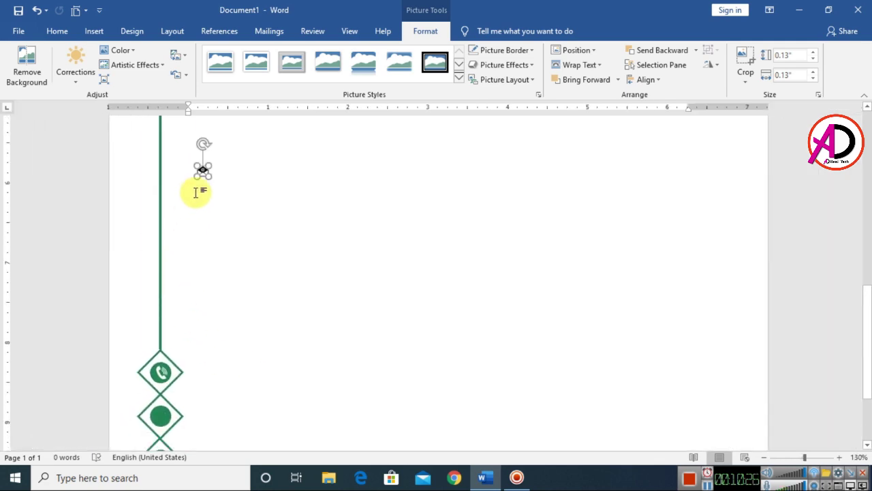
left_click_drag(202, 173, 162, 426)
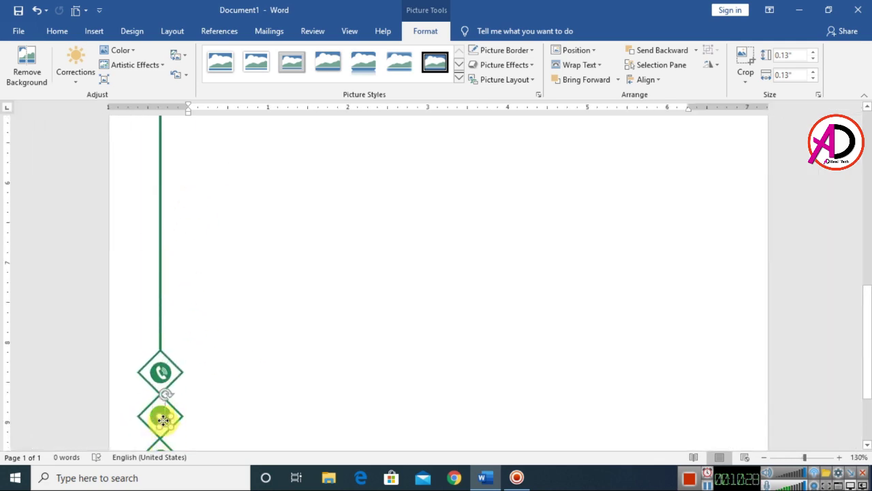
scroll(248, 413, "up", 10)
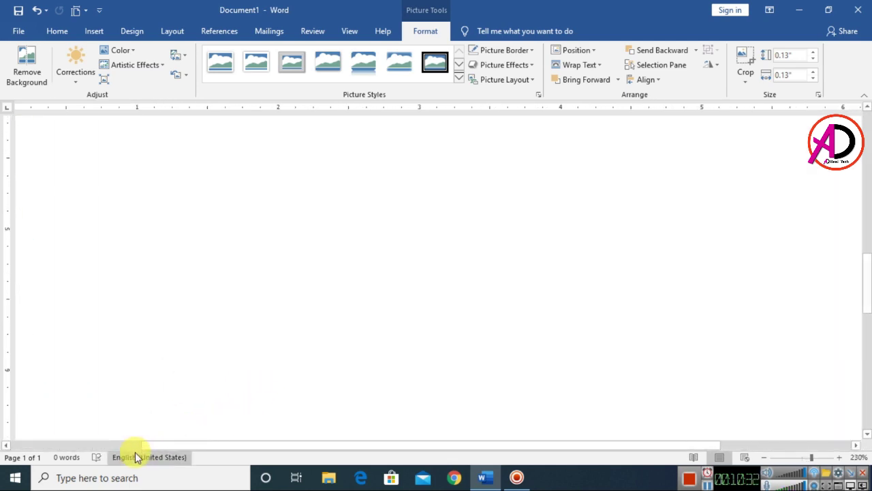
scroll(282, 325, "down", 10)
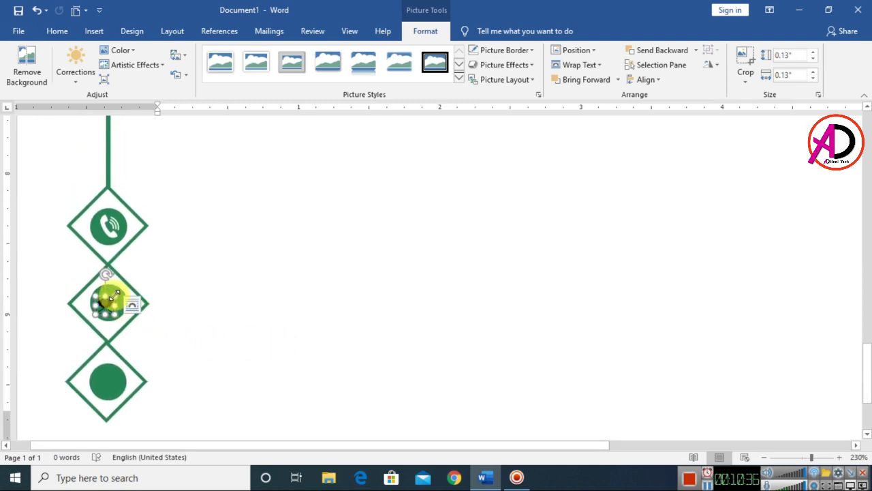
Undo the last resize, then give the envelope icon Washout colour and an artistic effect
key("ctrl+z")
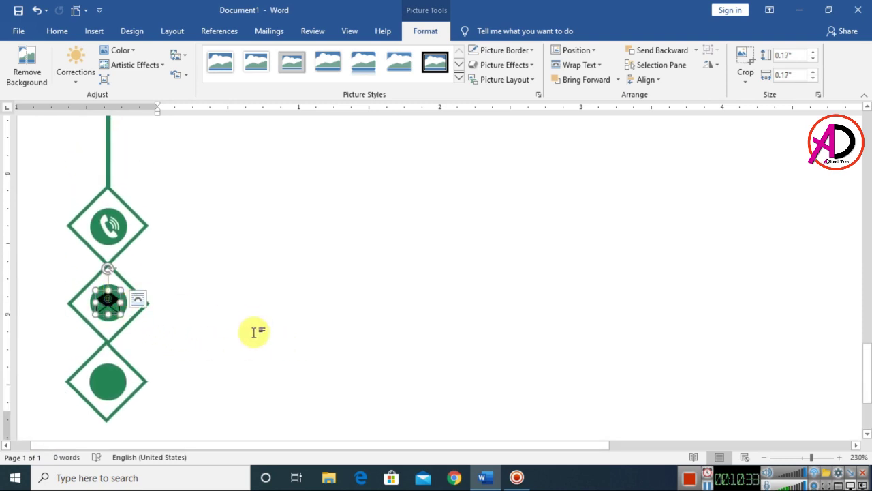
left_click(126, 53)
left_click(262, 214)
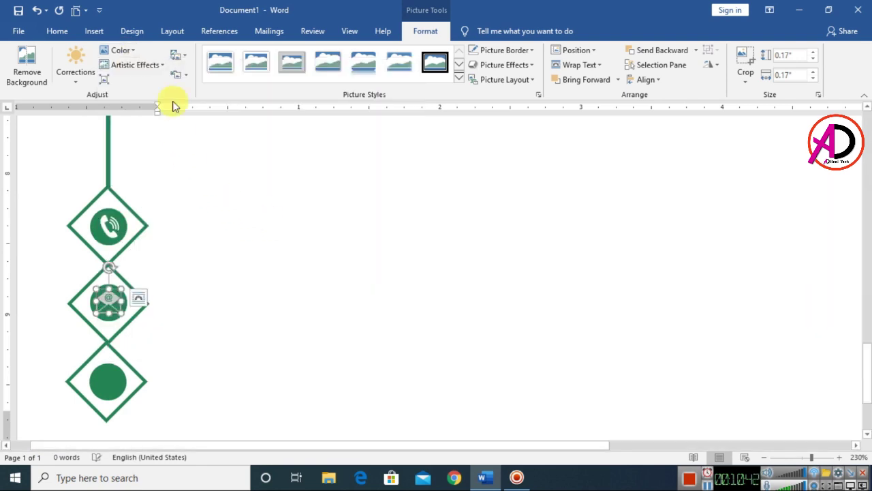
left_click(145, 66)
left_click(168, 270)
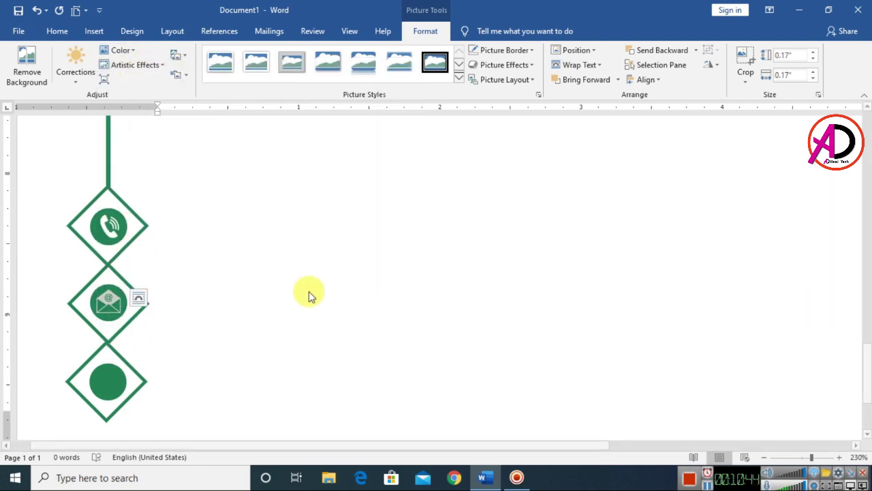
left_click(354, 311)
scroll(337, 335, "down", 5)
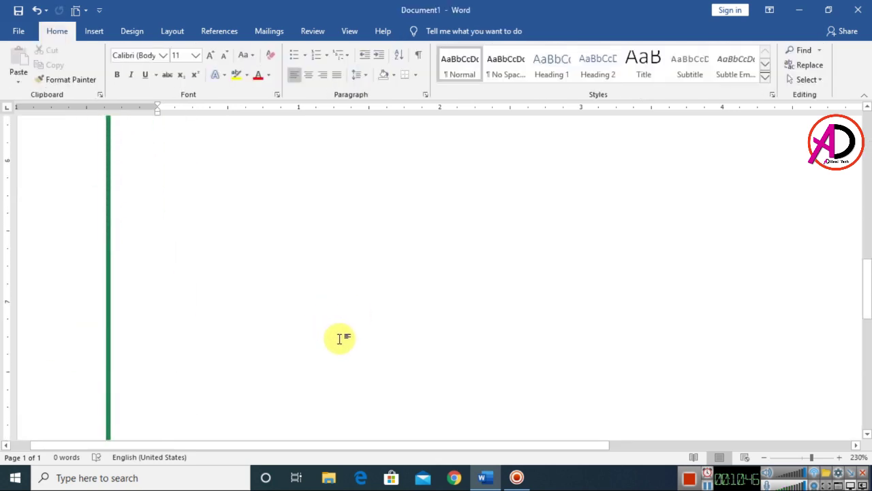
scroll(344, 341, "down", 3)
scroll(343, 341, "up", 2)
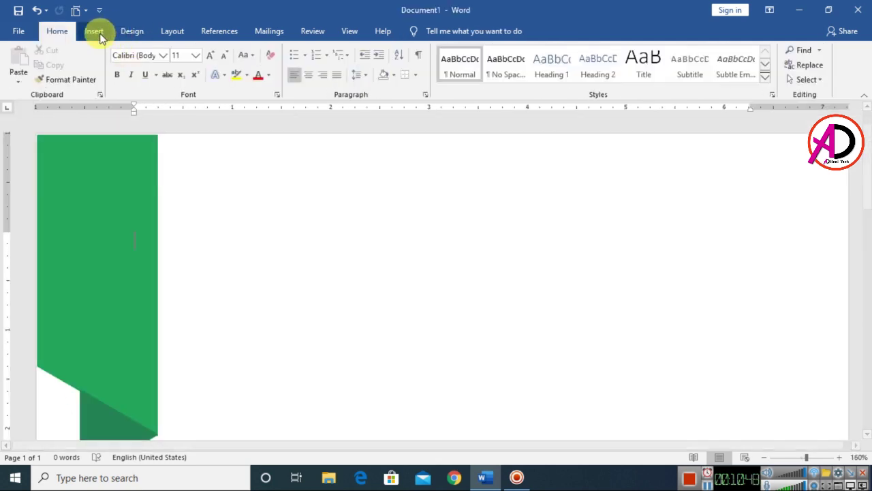
Insert the home logo picture from this device and set it In Front of Text
left_click(95, 31)
left_click(126, 71)
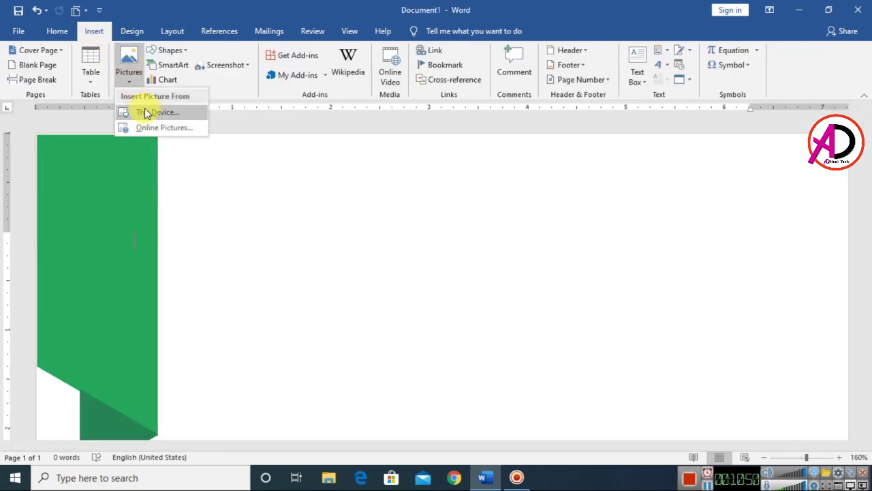
left_click(146, 113)
left_click(300, 113)
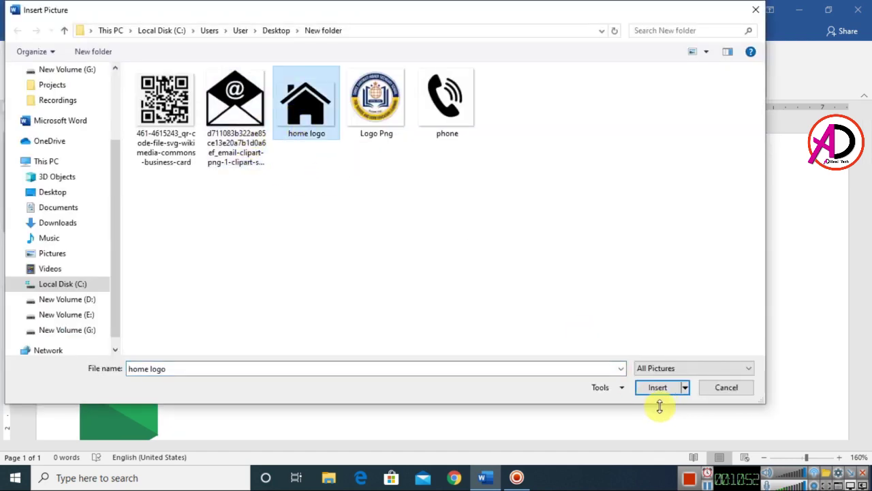
left_click(656, 387)
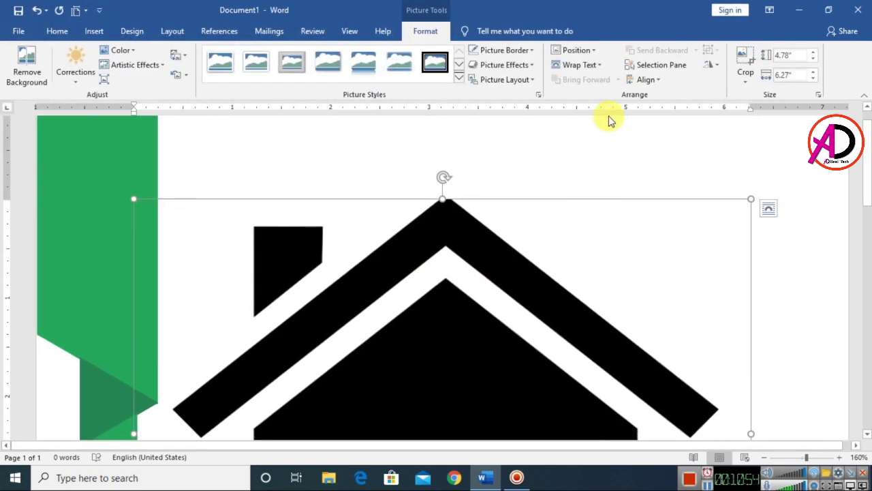
left_click(576, 64)
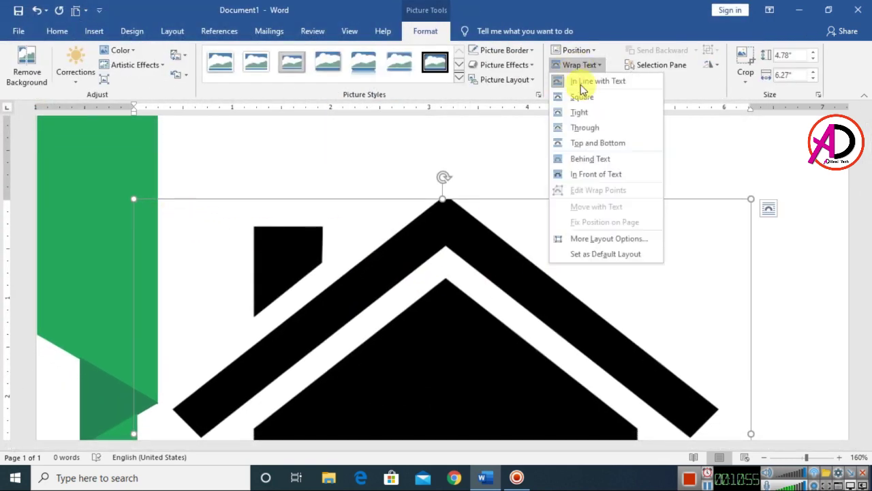
left_click(588, 176)
Shrink the house picture to 0.12" by 0.16" and place it on the bottom diamond's green circle
scroll(748, 253, "down", 5)
scroll(746, 252, "down", 9)
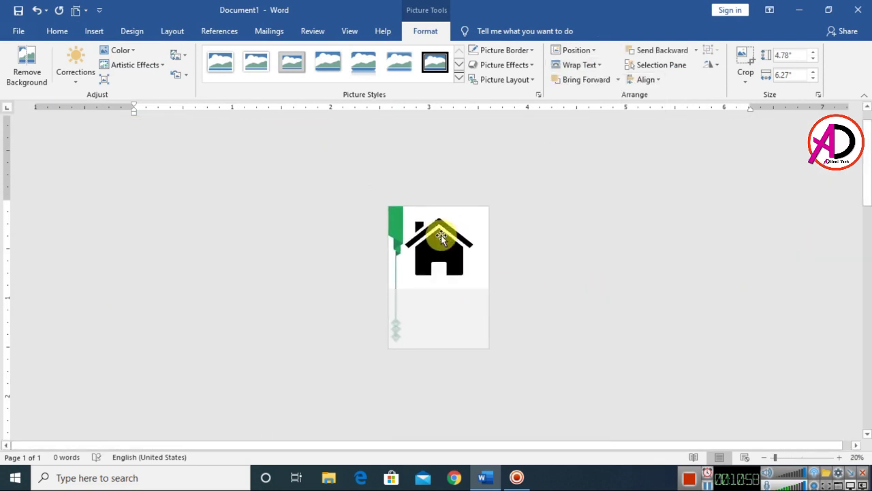
left_click_drag(476, 225, 432, 269)
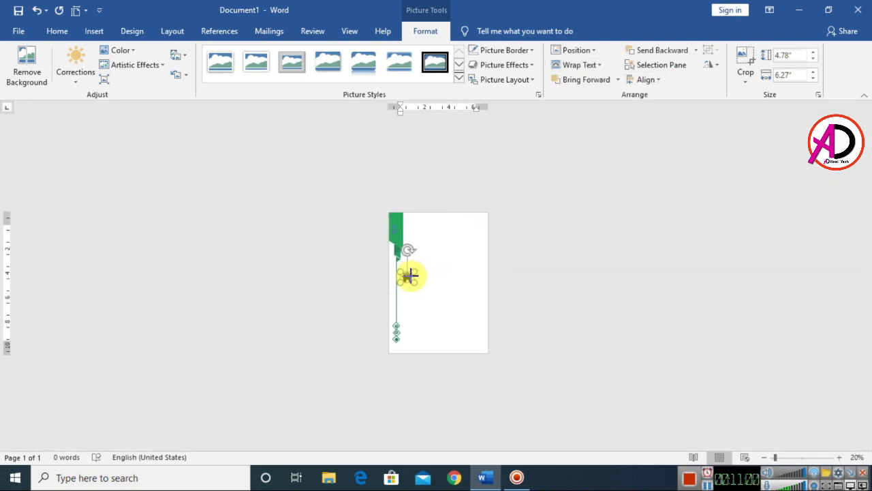
scroll(428, 289, "up", 5)
left_click_drag(327, 293, 319, 399)
scroll(321, 334, "down", 3)
left_click_drag(312, 311, 286, 412)
scroll(403, 398, "up", 6)
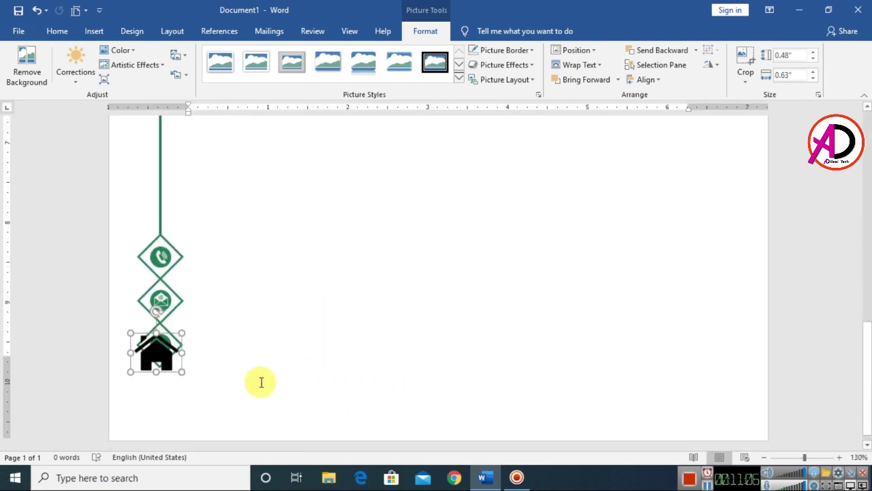
scroll(265, 376, "up", 3)
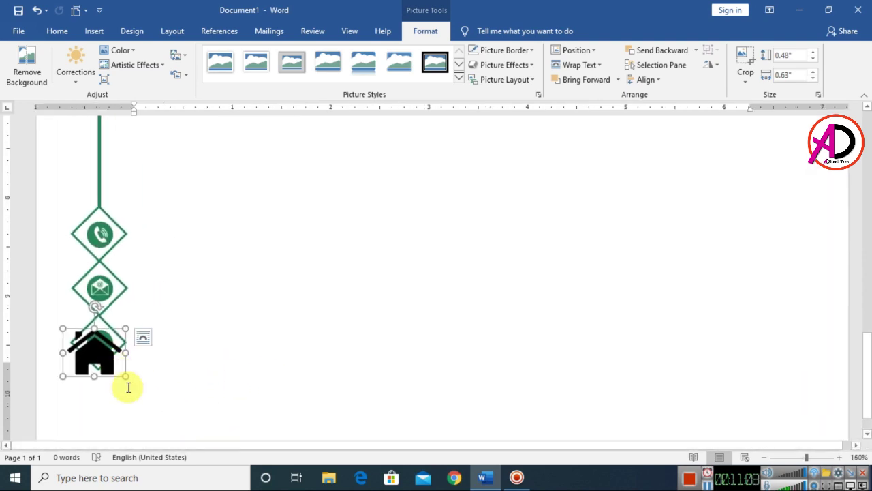
left_click_drag(124, 377, 81, 336)
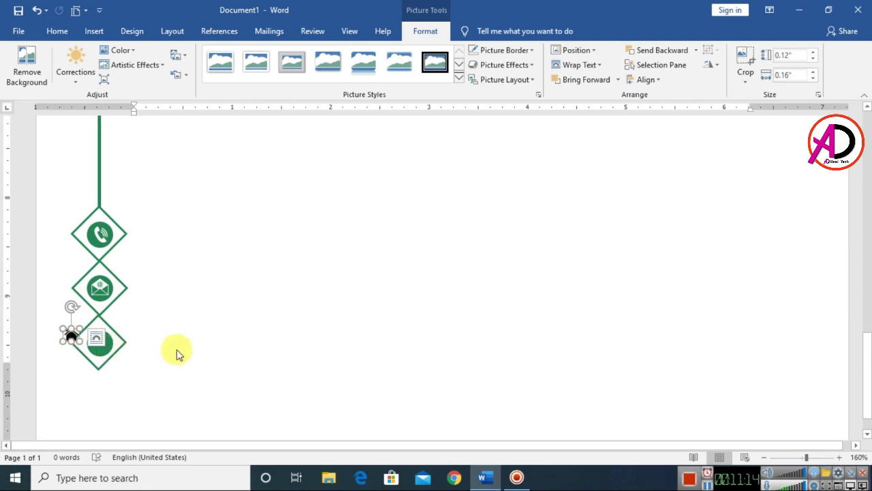
left_click(195, 331)
scroll(97, 335, "up", 12)
scroll(228, 333, "down", 5)
scroll(229, 342, "down", 5)
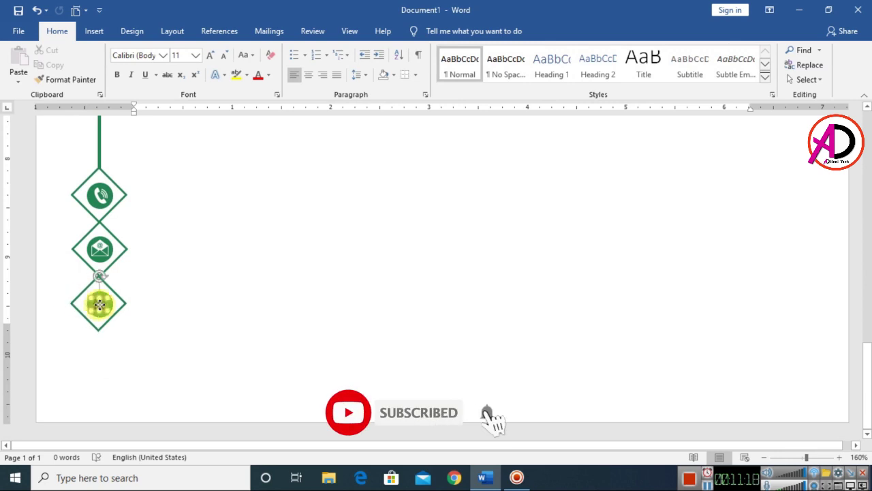
left_click(101, 305)
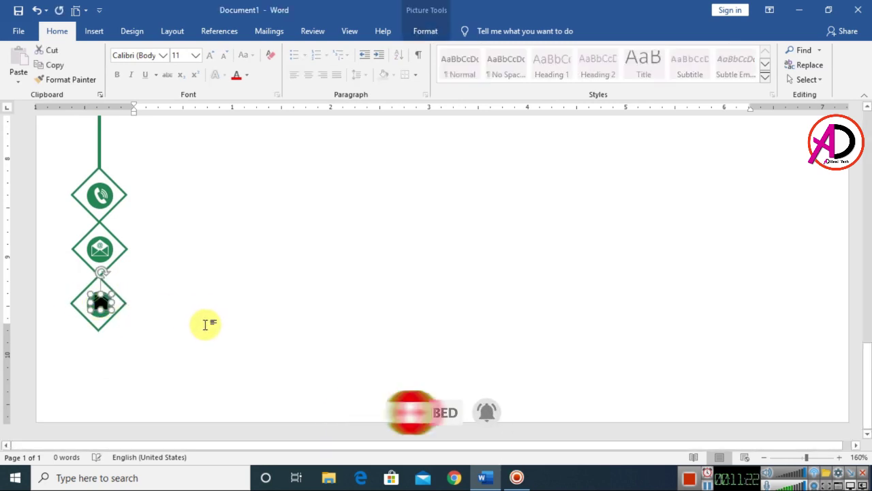
Recolour the house icon to Washout and apply an artistic effect, matching the other icons
left_click(430, 31)
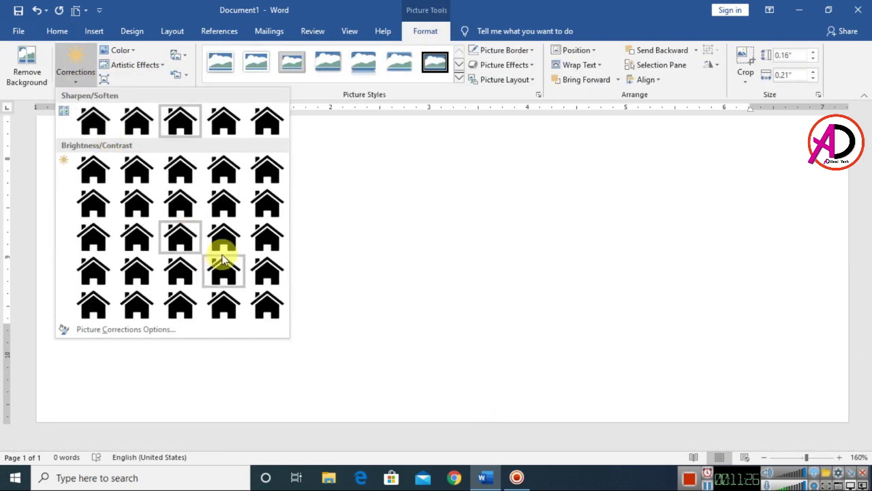
left_click(111, 50)
left_click(113, 53)
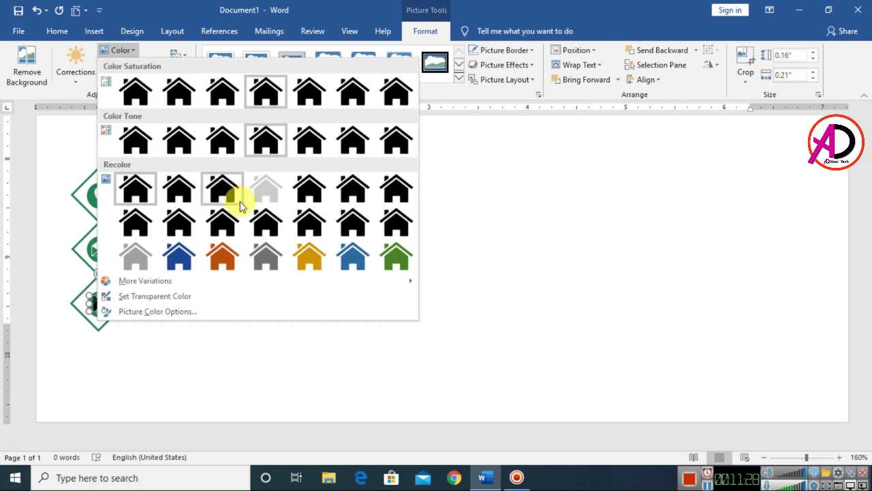
left_click(266, 185)
left_click(143, 65)
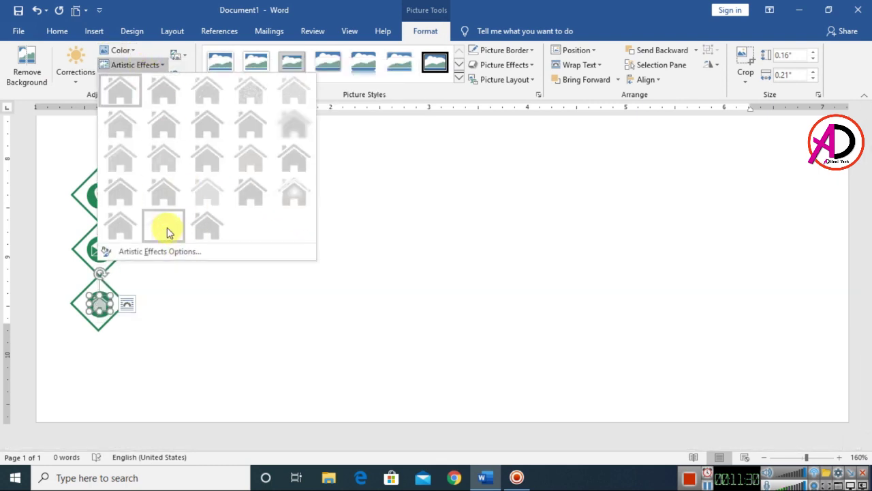
left_click(293, 290)
left_click(292, 286)
scroll(292, 286, "up", 5)
scroll(292, 286, "down", 5)
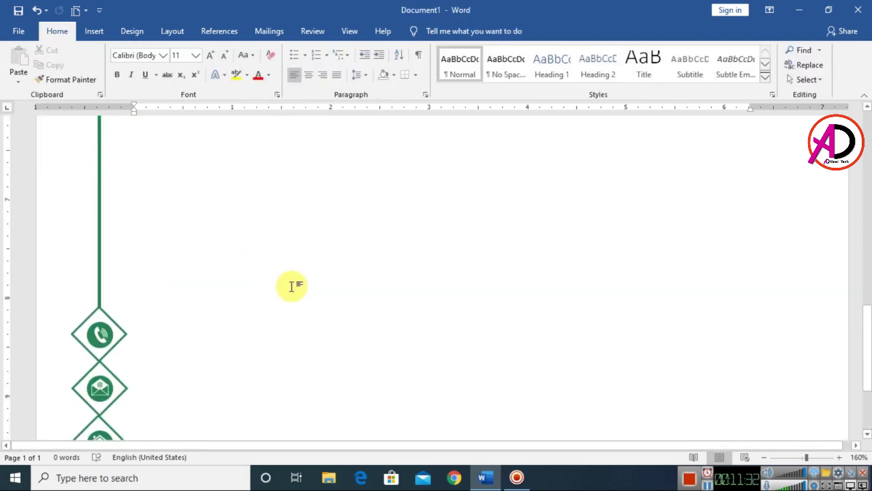
scroll(292, 287, "down", 11)
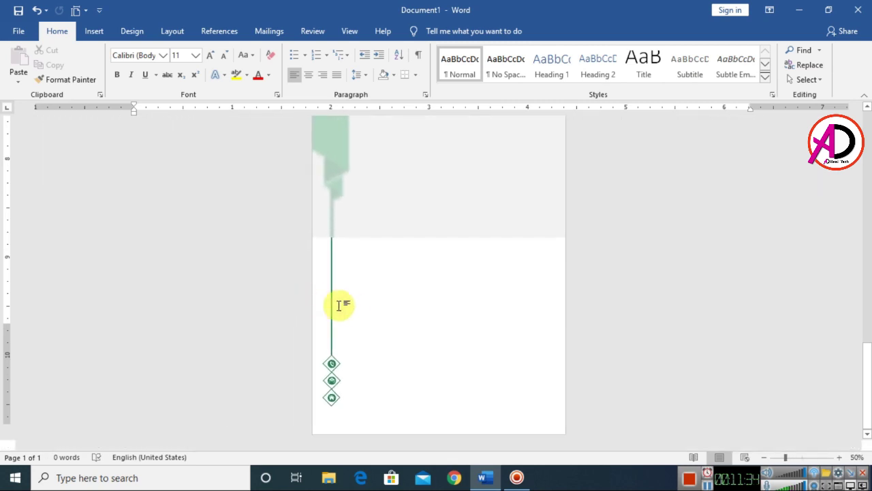
scroll(350, 305, "down", 1)
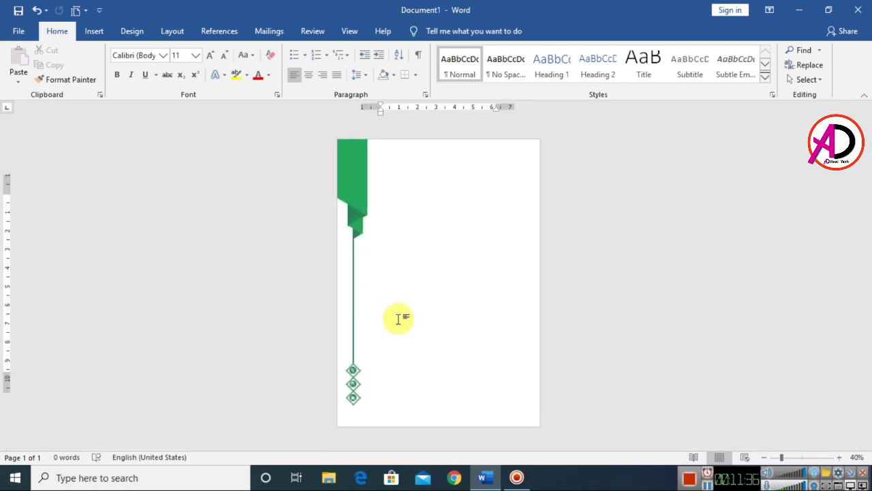
scroll(394, 331, "up", 3)
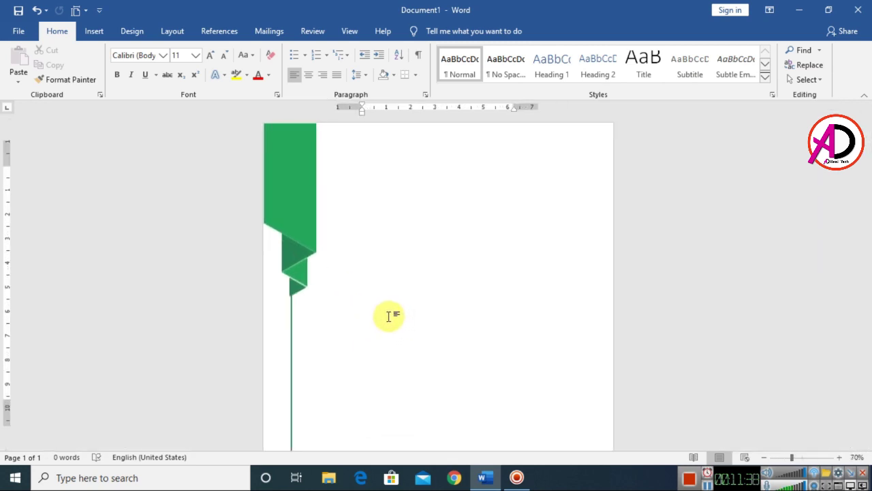
scroll(390, 315, "down", 4)
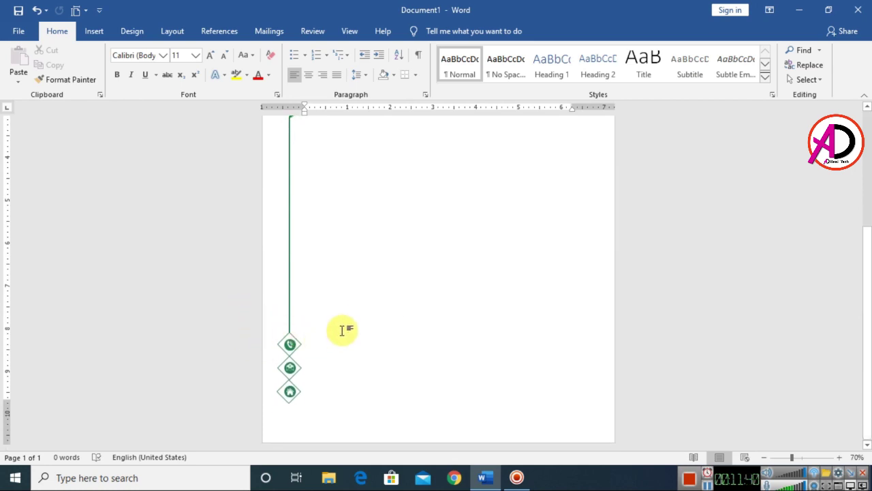
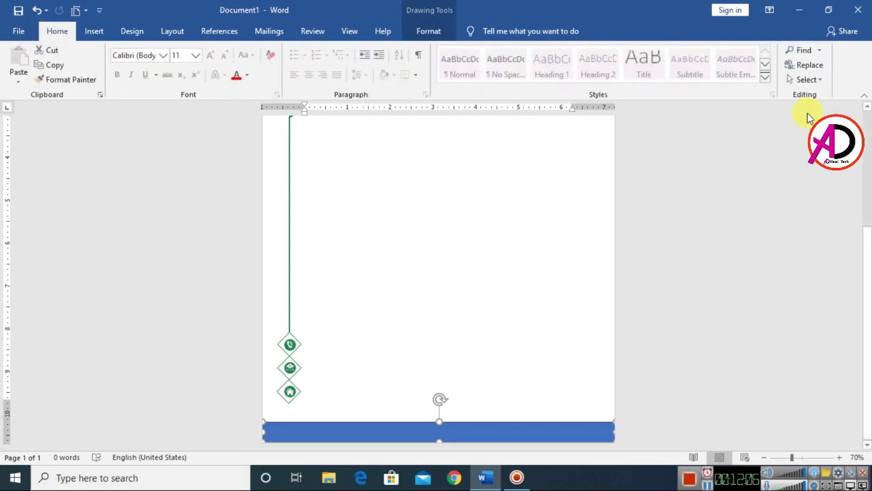
Get ready to select several floating objects at once from the Select menu
left_click(808, 79)
Area-select the three contact icons and nudge them to sit just above the footer bar
left_click(726, 116)
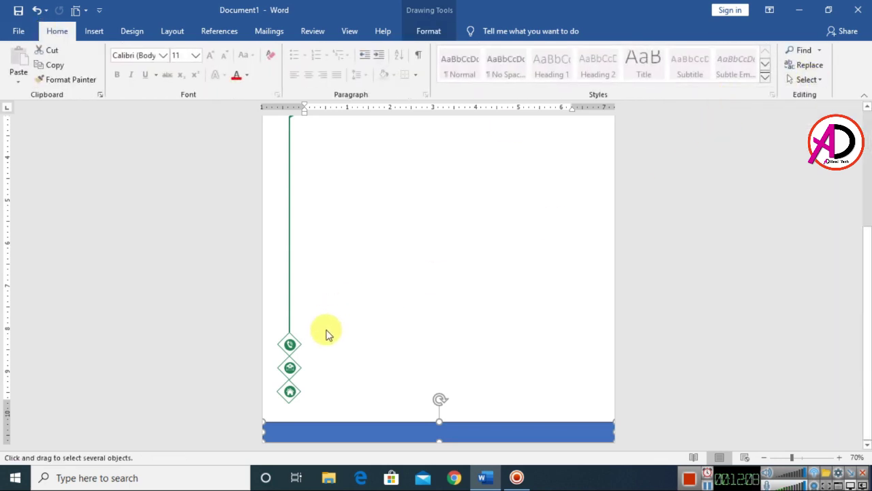
left_click_drag(332, 312, 253, 419)
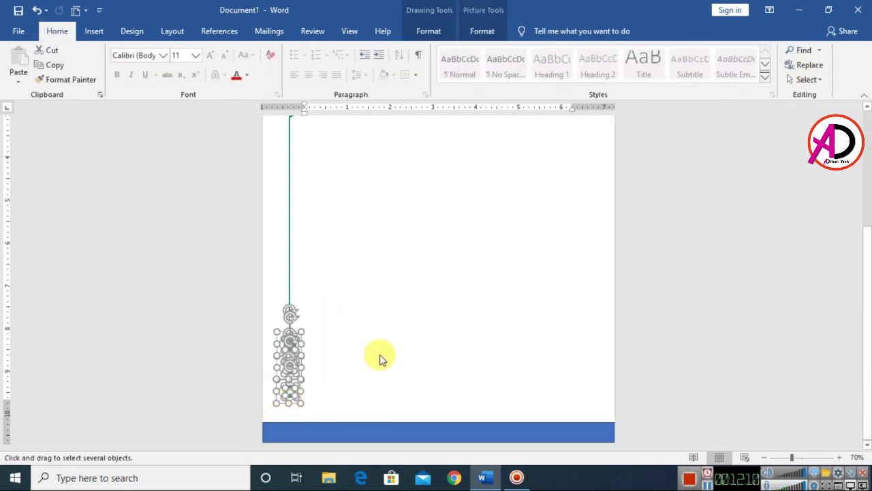
key("Down")
key("Down")
key("Down")
key("Down")
key("Down")
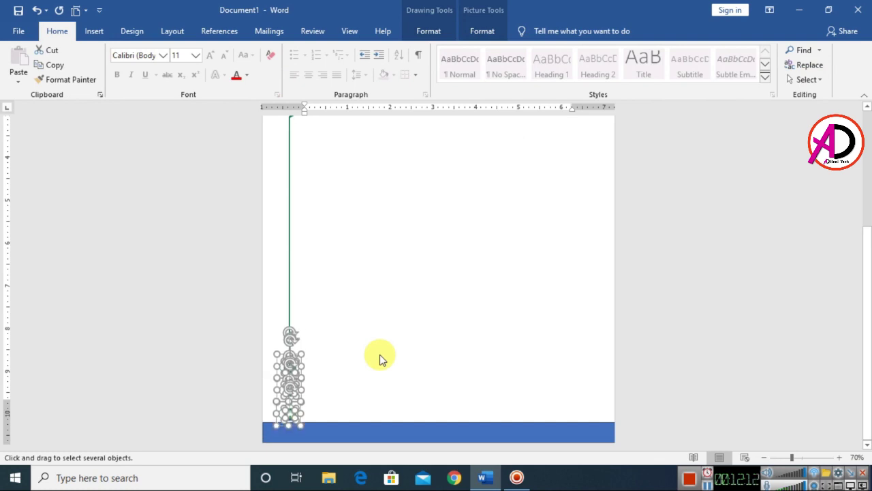
key("Up")
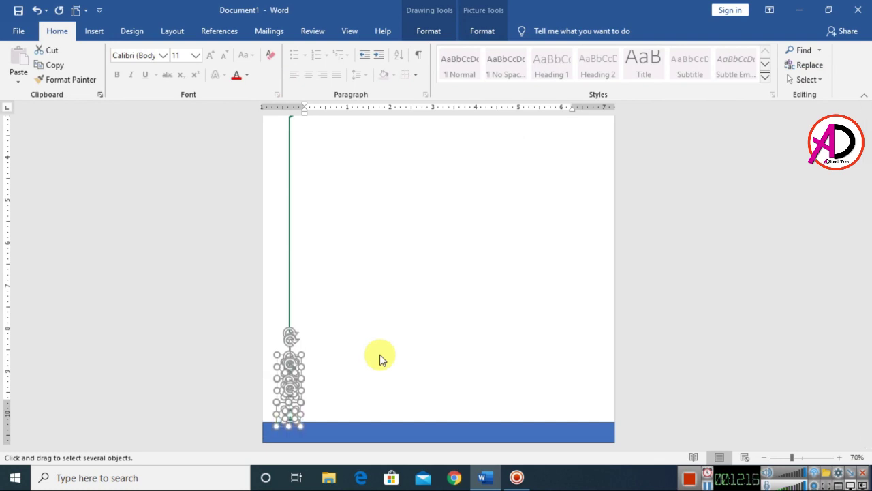
left_click(383, 312)
Check the green vertical line's placement and review the page layout
scroll(341, 311, "up", 4, "ctrl")
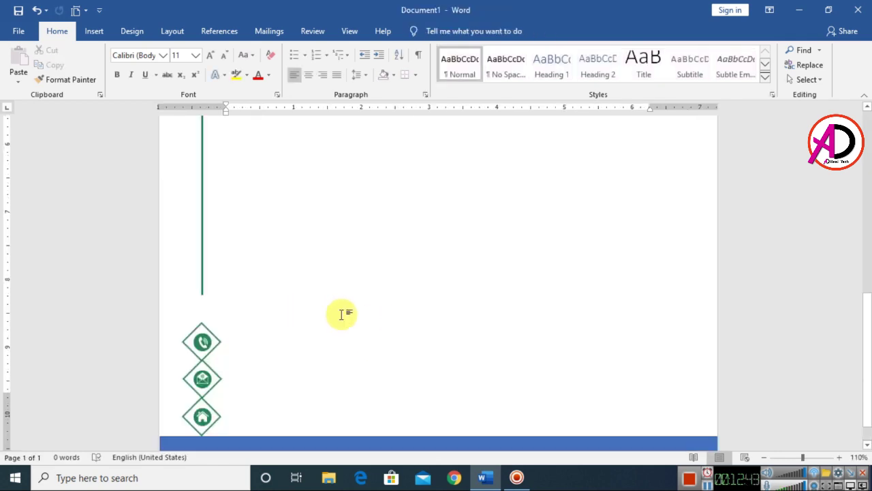
left_click(202, 280)
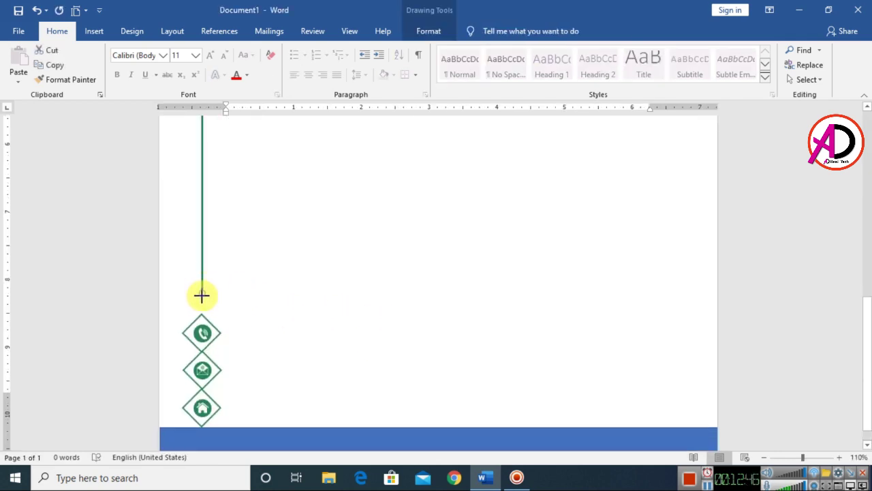
scroll(280, 311, "up", 3)
left_click(364, 302)
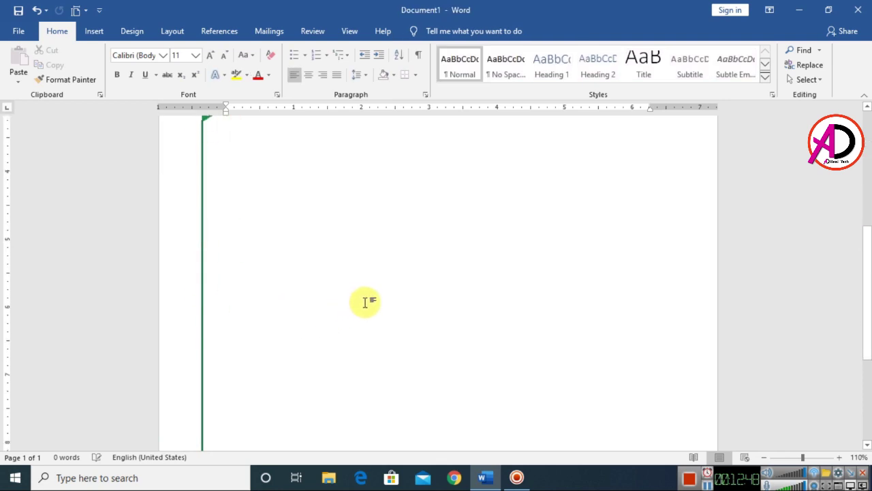
scroll(370, 302, "down", 6, "ctrl")
scroll(460, 318, "down", 4, "ctrl")
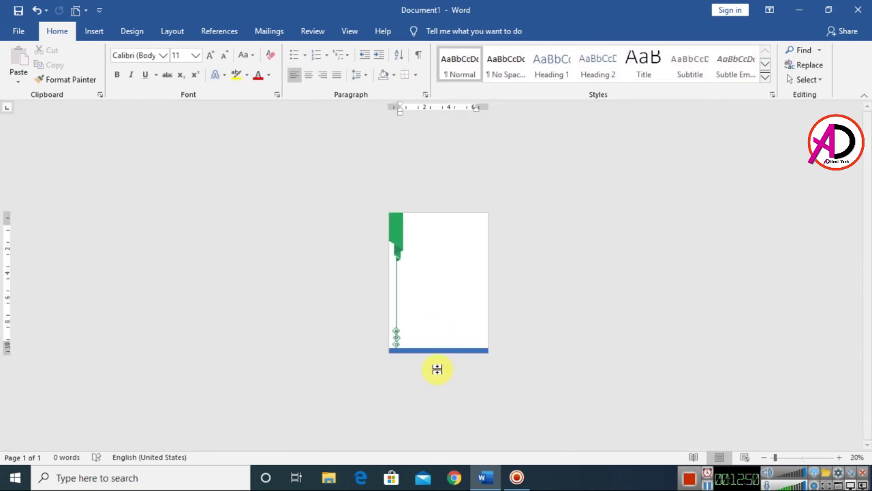
scroll(438, 368, "up", 3, "ctrl")
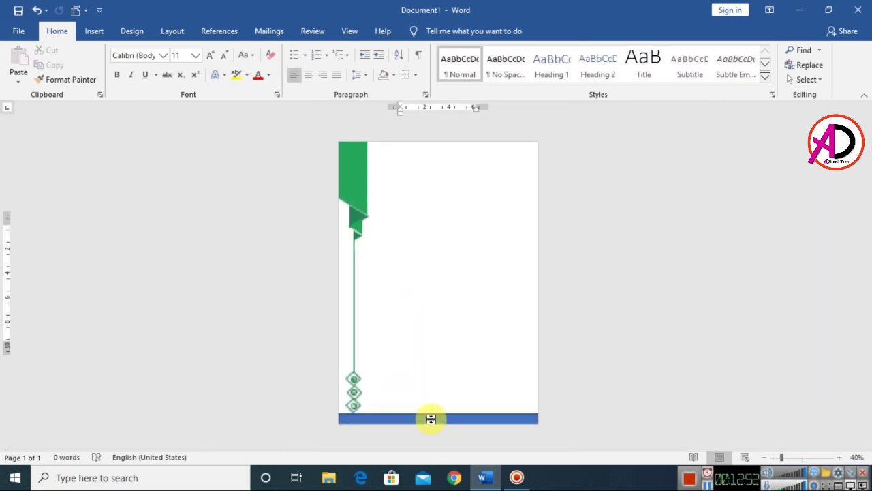
scroll(479, 395, "up", 3, "ctrl")
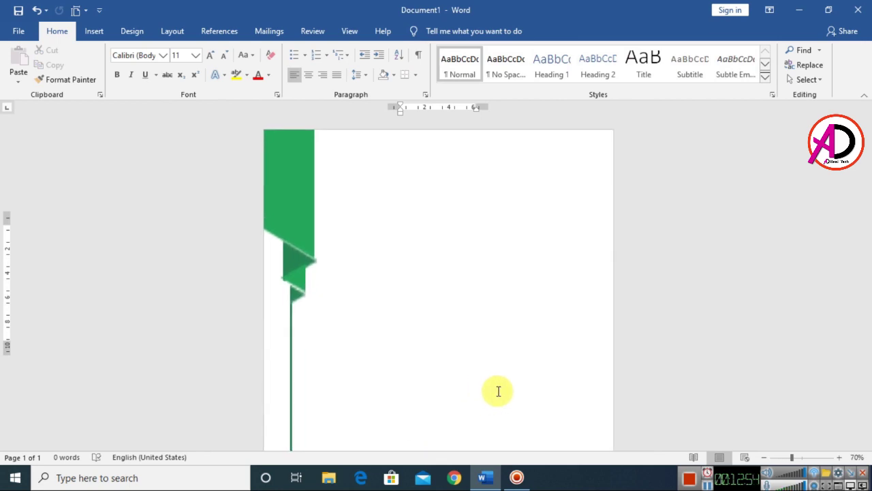
scroll(427, 425, "down", 2)
Make the blue footer bar green with no outline
left_click(397, 430)
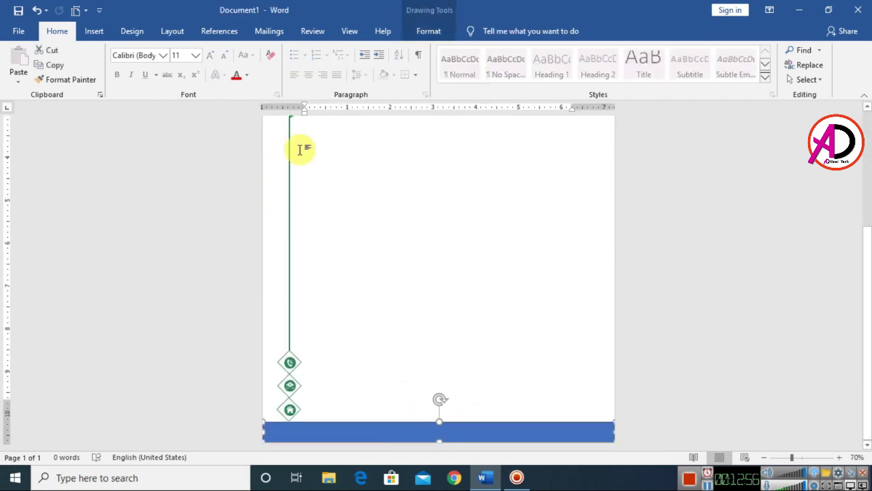
left_click(421, 34)
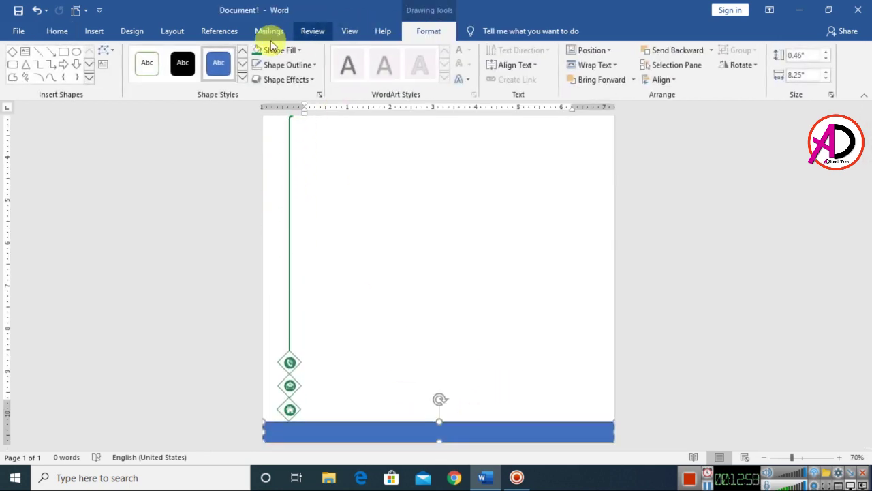
left_click(259, 55)
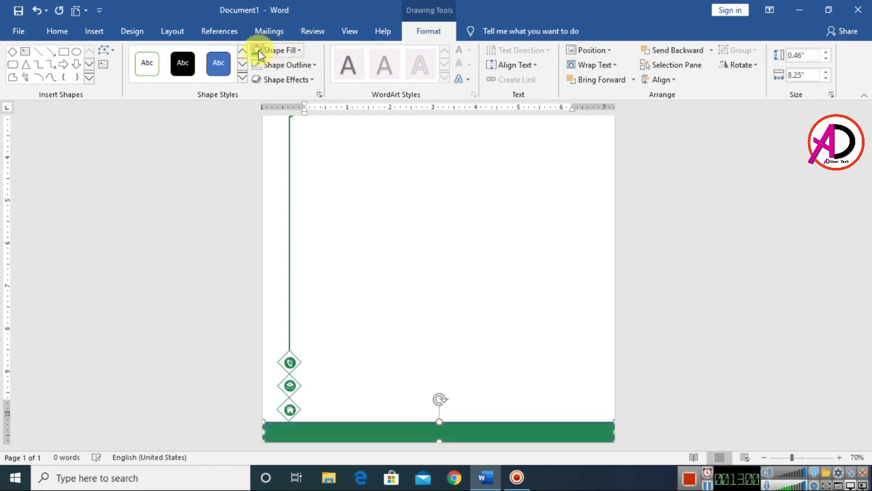
left_click(288, 66)
left_click(292, 202)
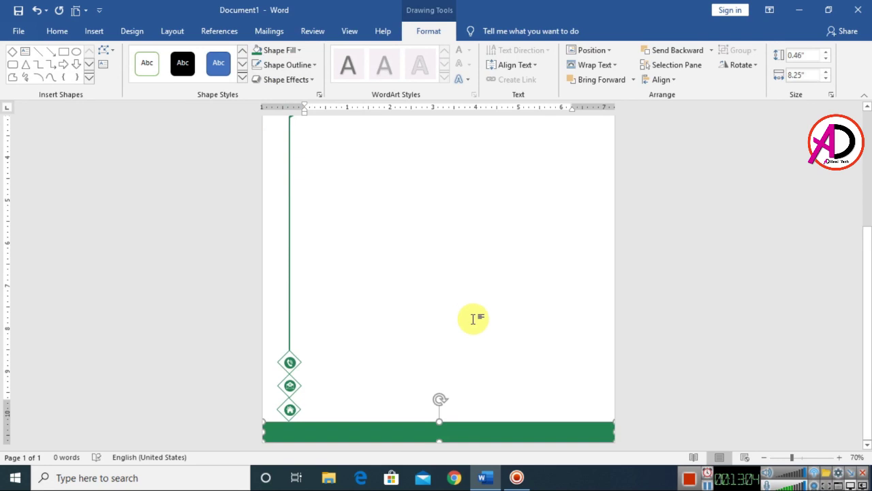
Draw an outline-free rectangle at the bottom-right corner and slant its left edge inward
left_click(92, 32)
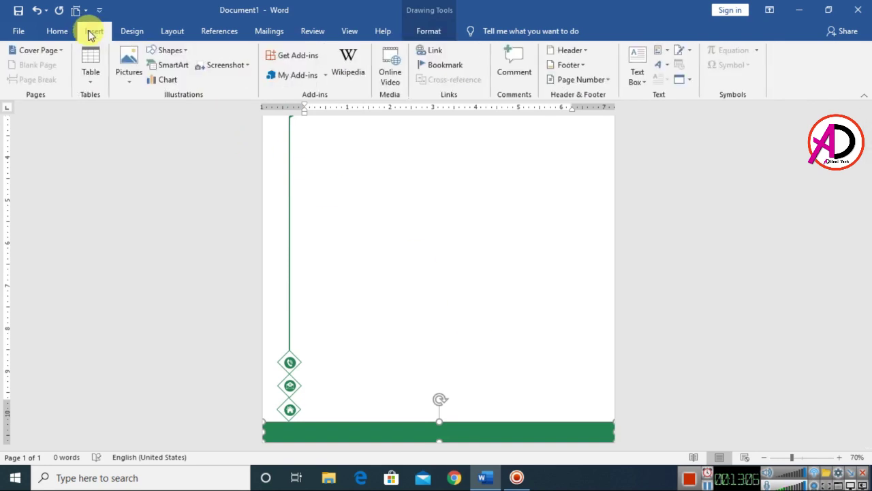
left_click(169, 51)
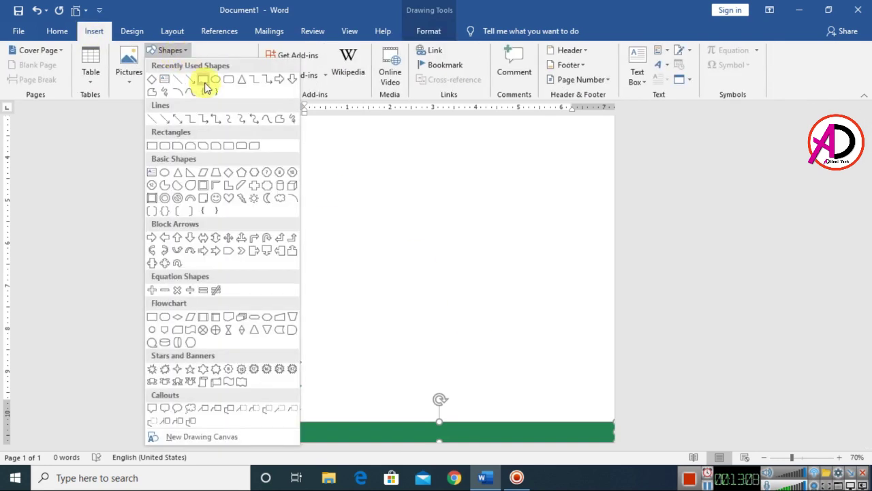
left_click(203, 81)
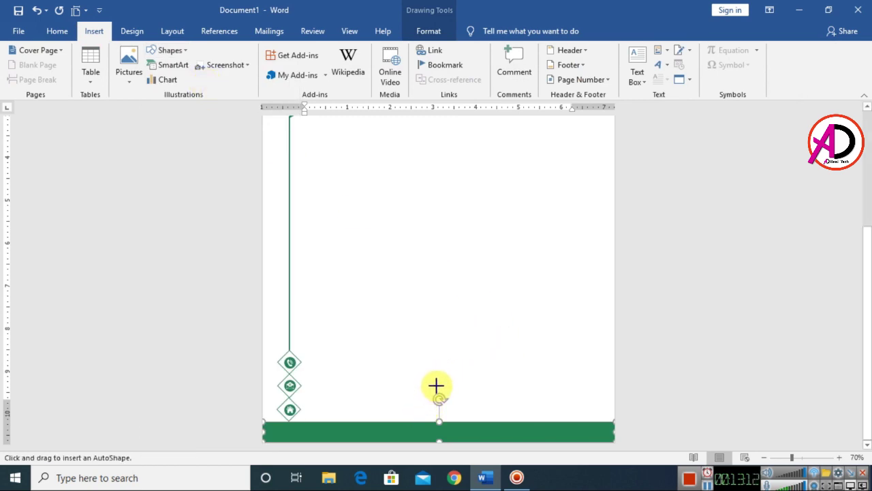
left_click_drag(437, 386, 614, 441)
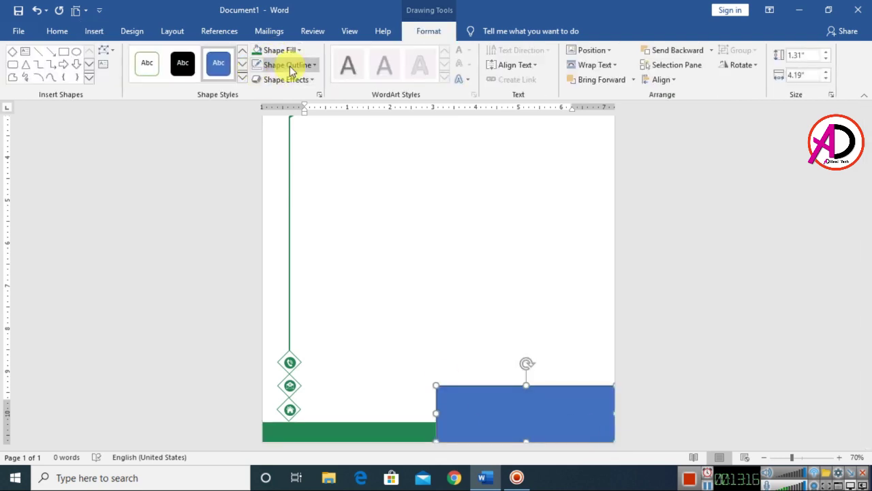
left_click(290, 68)
left_click(296, 204)
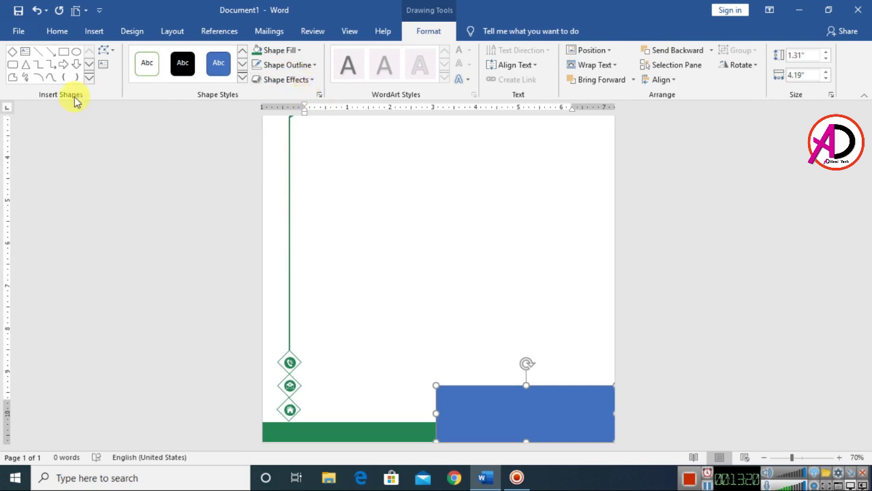
left_click(111, 52)
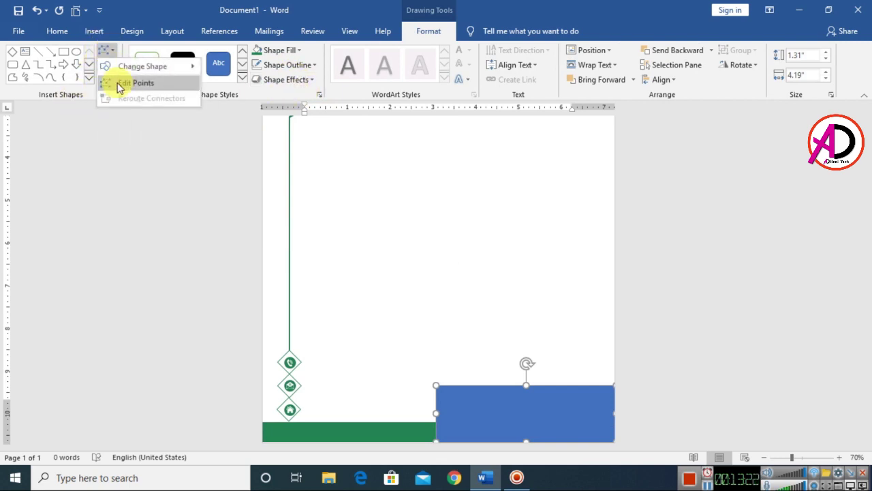
left_click(116, 84)
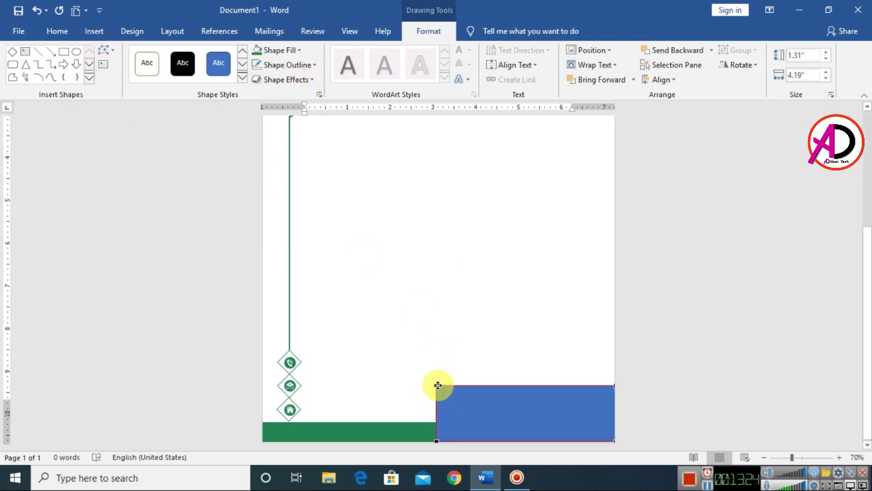
left_click_drag(439, 385, 464, 385)
left_click(497, 366)
Fill the slanted panel green and place a copy of it mid-page
scroll(520, 341, "up", 10)
scroll(527, 356, "down", 3)
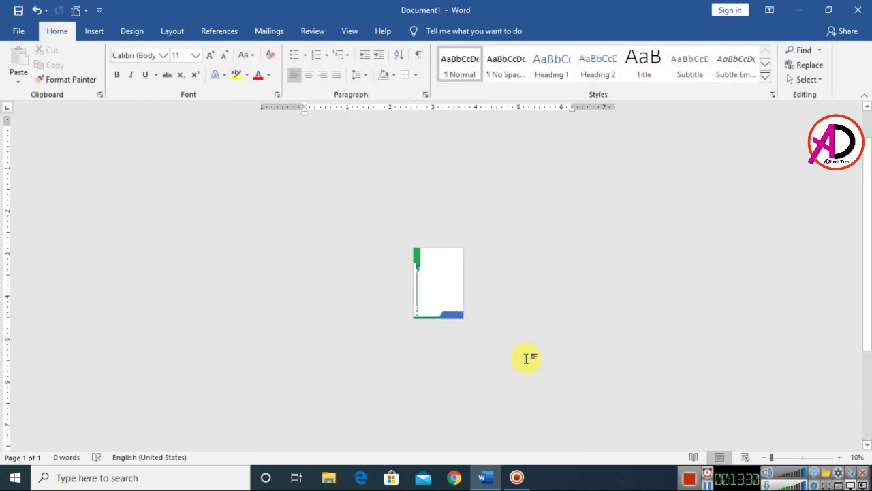
scroll(529, 359, "up", 2)
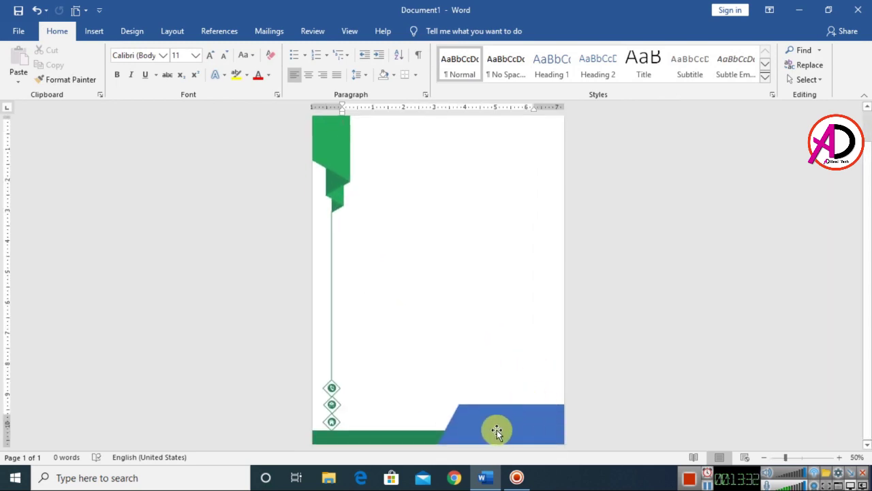
left_click(497, 430)
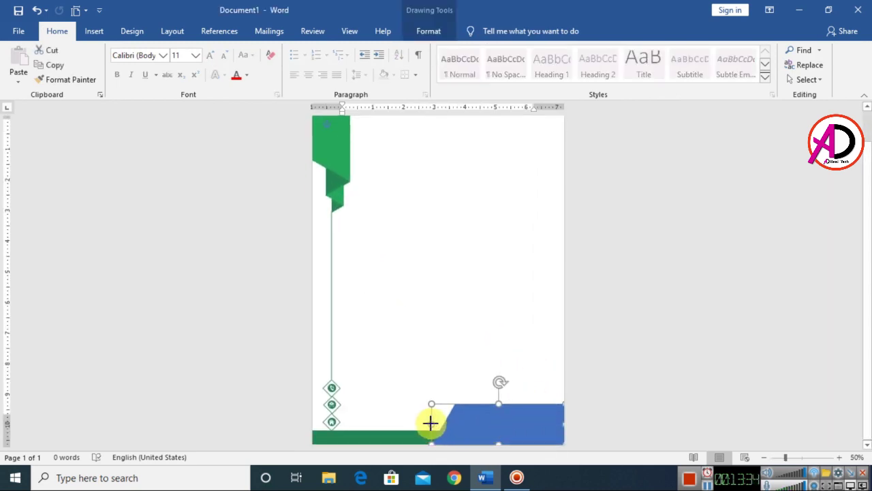
left_click(430, 31)
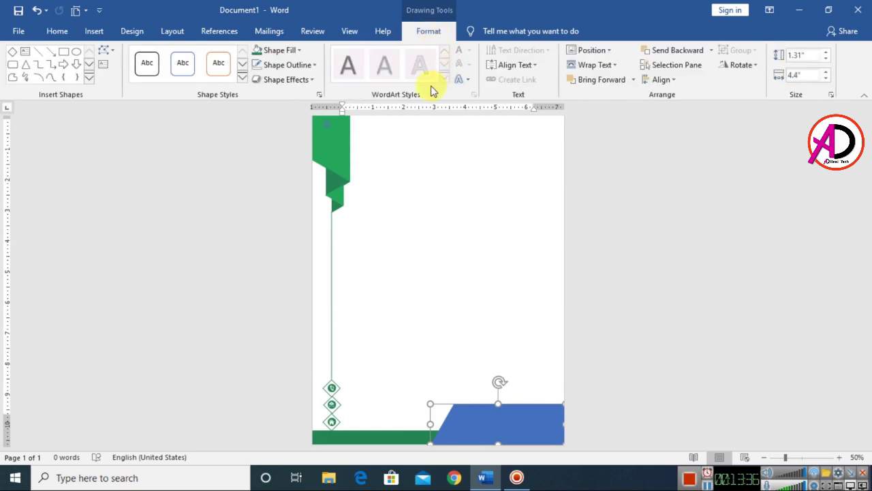
left_click(285, 51)
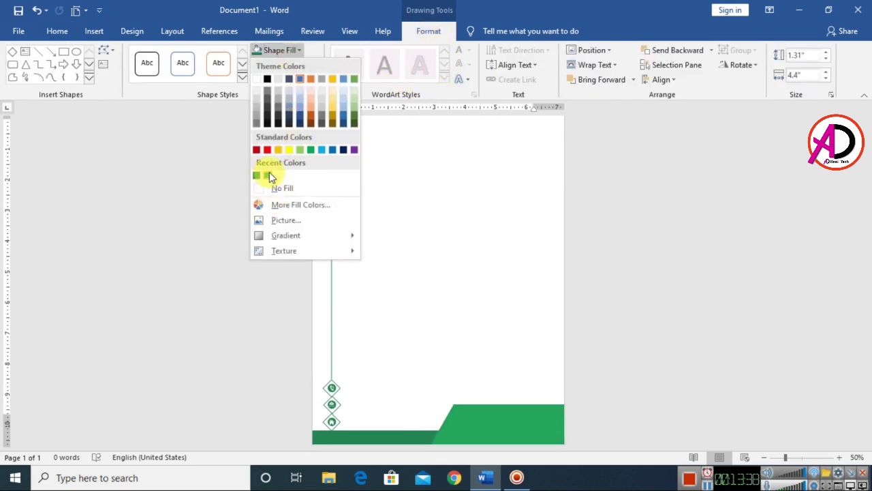
left_click(269, 175)
scroll(511, 347, "up", 2)
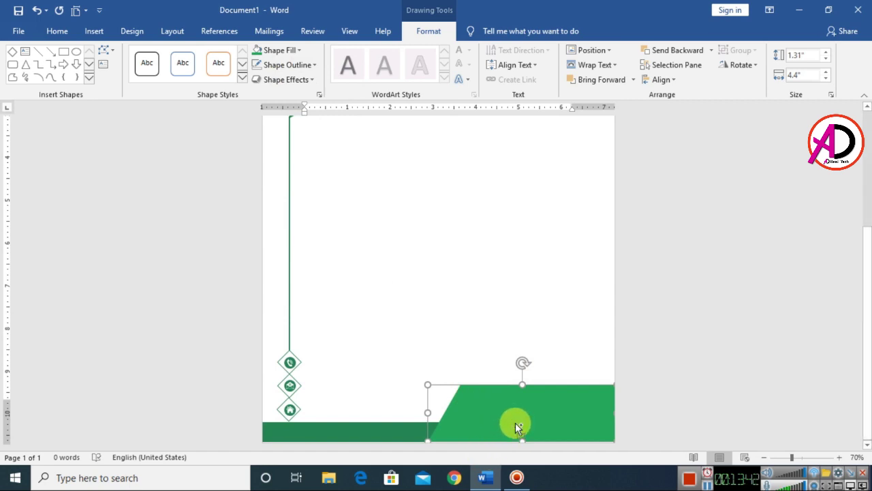
left_click_drag(516, 424, 432, 255)
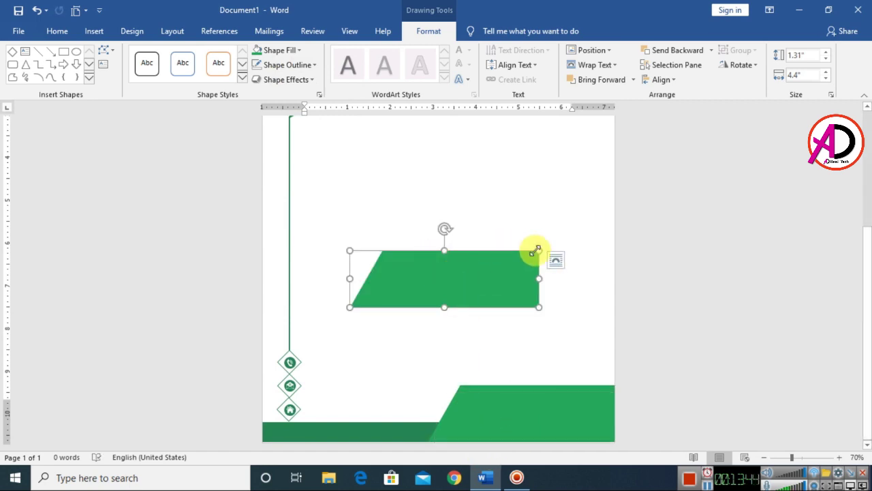
Move the copy back onto the bottom panel, fill it dark green, and fine-tune its position
left_click_drag(497, 273, 588, 425)
left_click(275, 51)
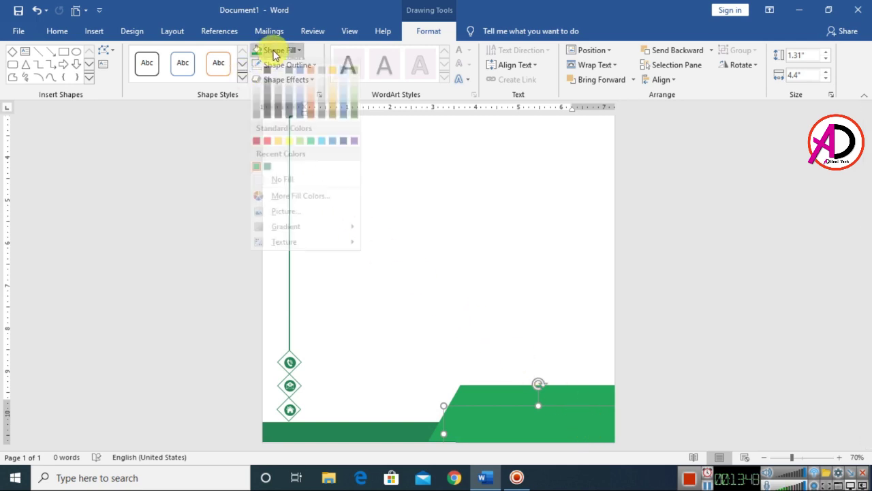
left_click(269, 177)
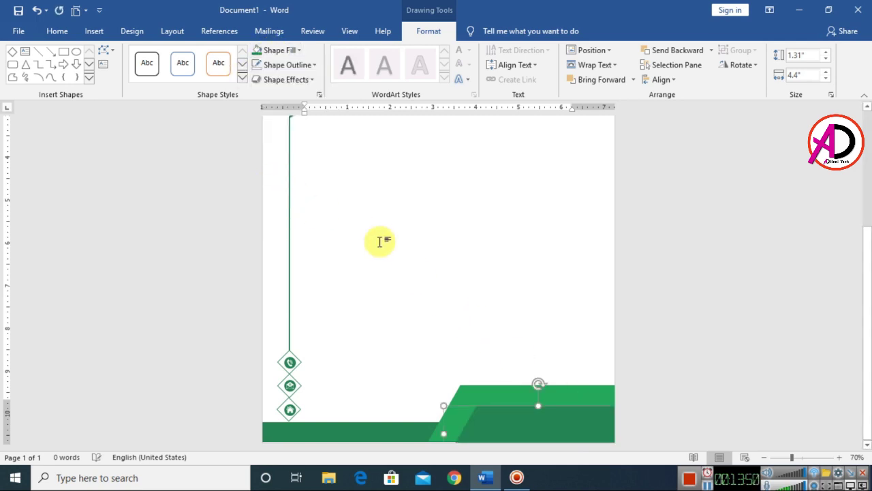
left_click_drag(575, 426, 575, 434)
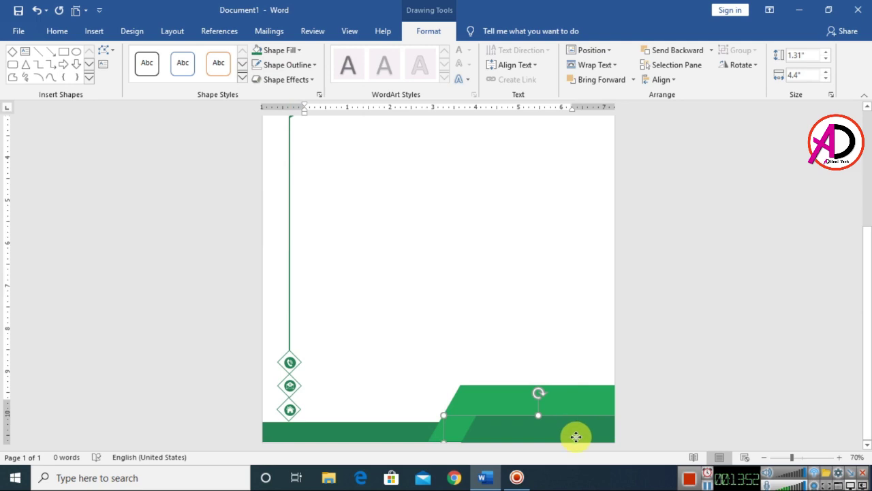
key("Down")
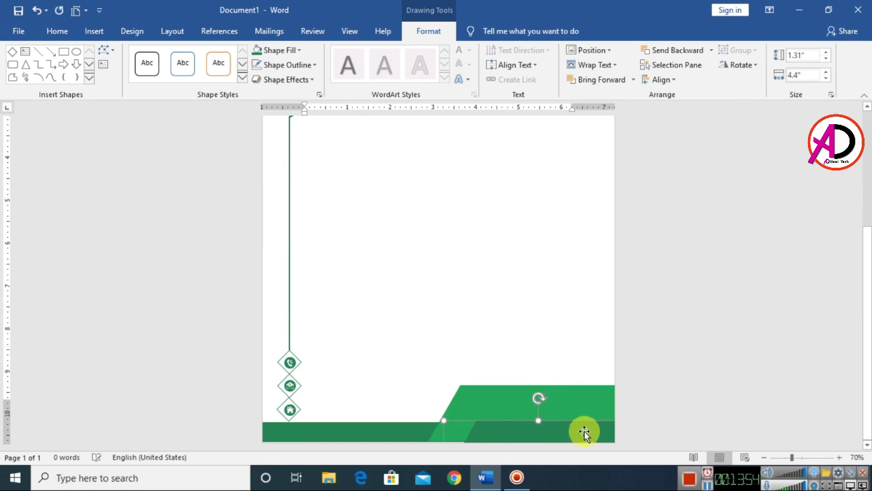
left_click_drag(584, 430, 584, 428)
key("ctrl+Up")
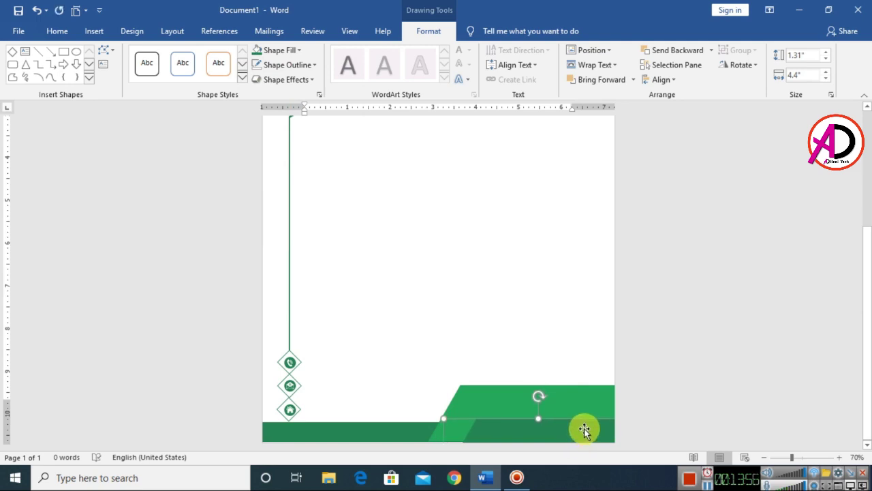
Raise the darker inner band slightly within the layered footer shapes
scroll(581, 414, "up", 2)
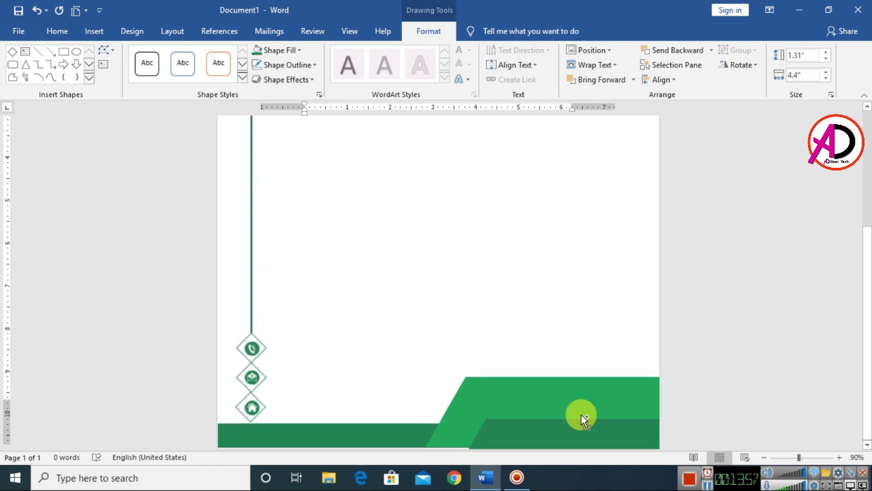
left_click(313, 424)
left_click(548, 384)
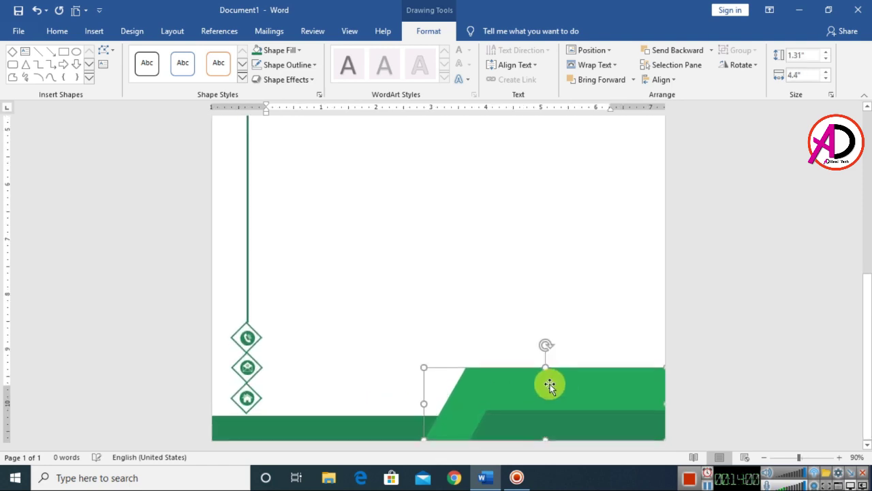
left_click(570, 424)
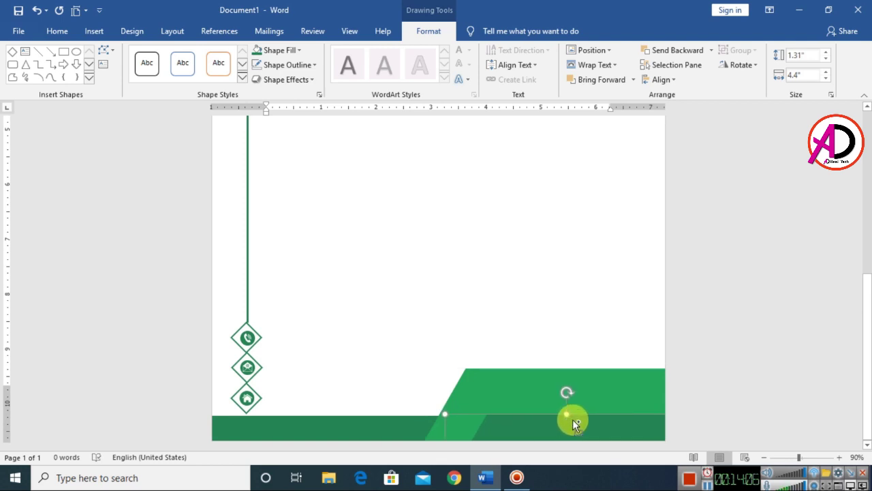
left_click_drag(561, 427, 544, 414)
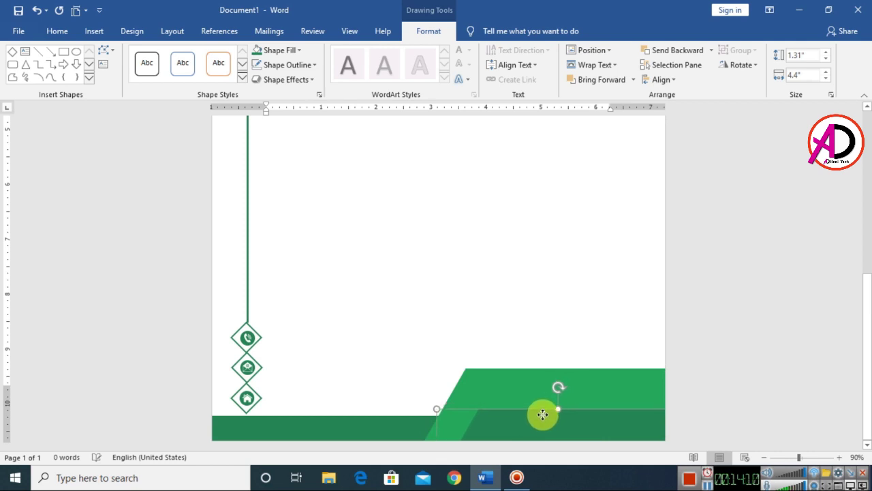
left_click(300, 51)
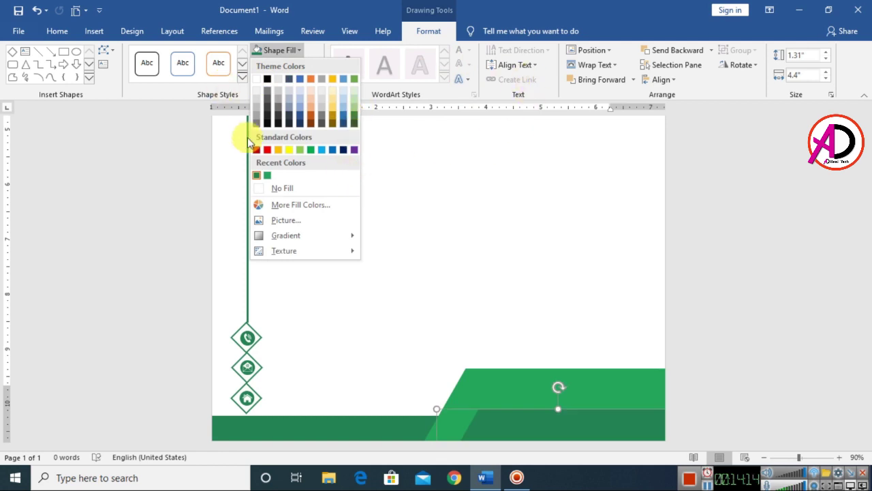
Make the lower band white and send it behind the dark green shape
left_click(257, 79)
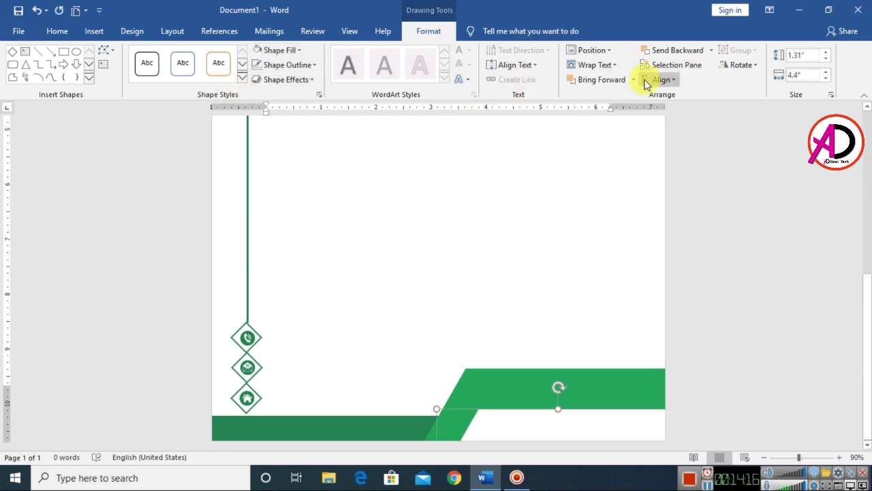
left_click(713, 54)
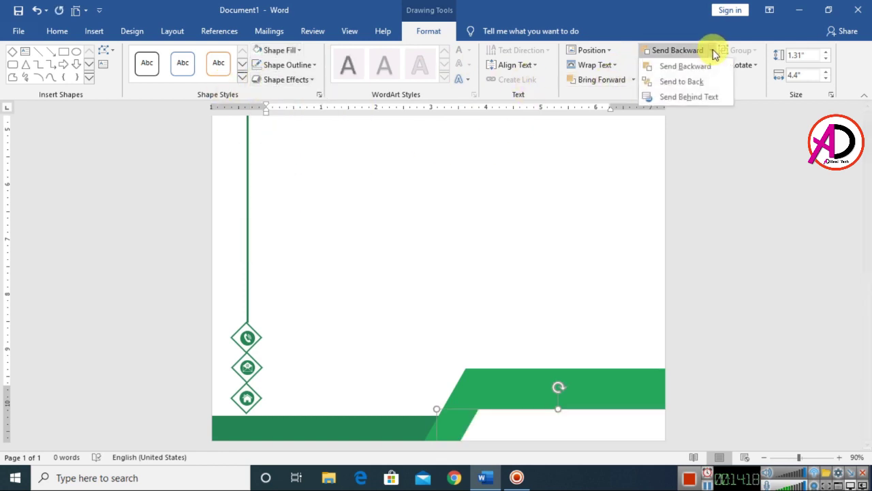
left_click(695, 70)
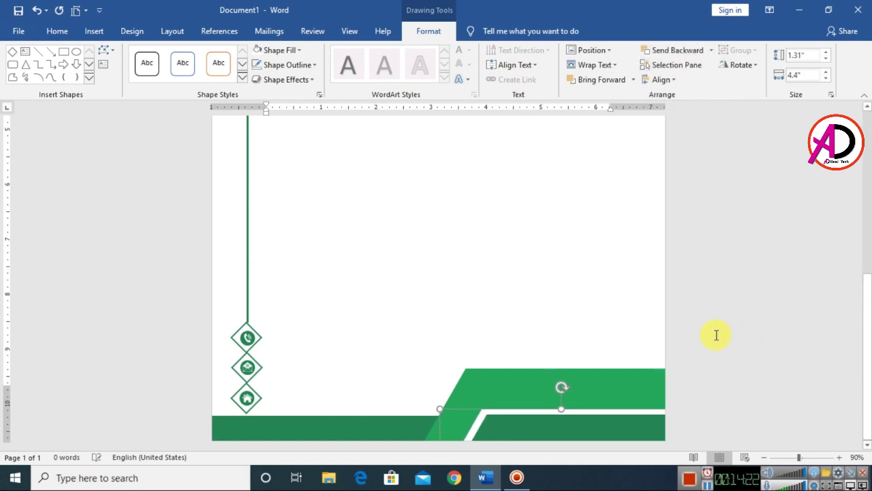
Give the upper green footer shape a white 4½ pt outline
left_click(516, 391)
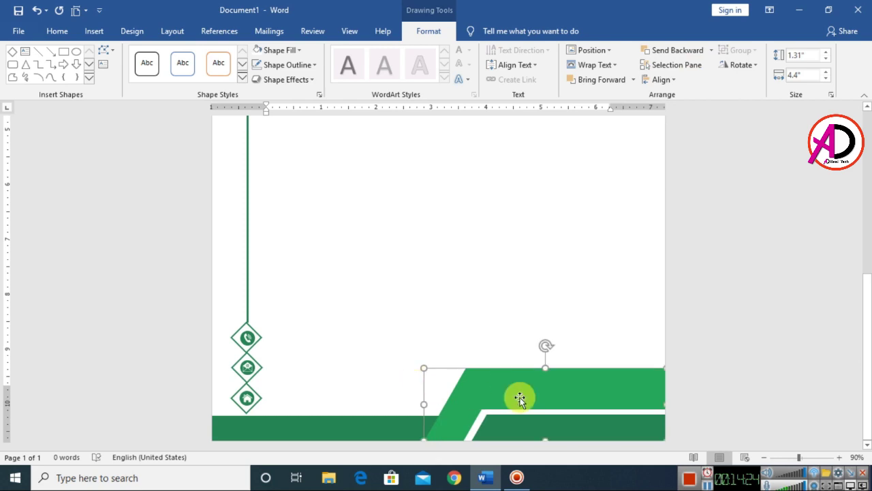
left_click(277, 65)
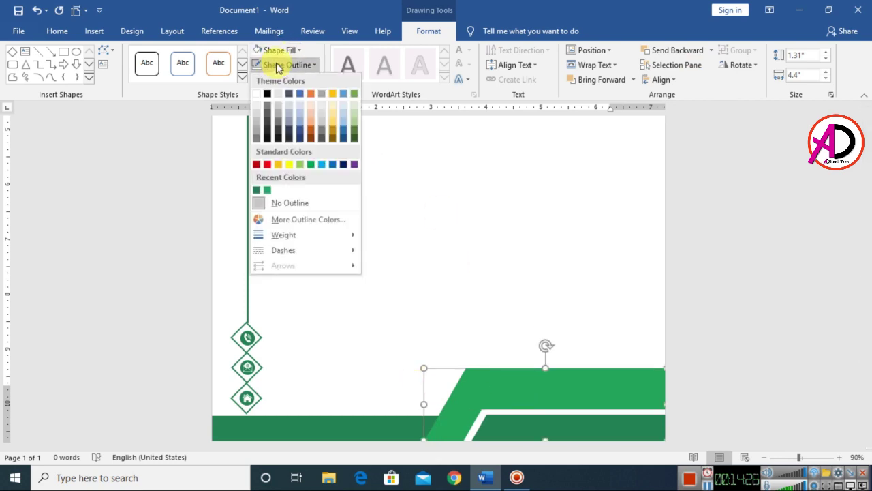
left_click(257, 95)
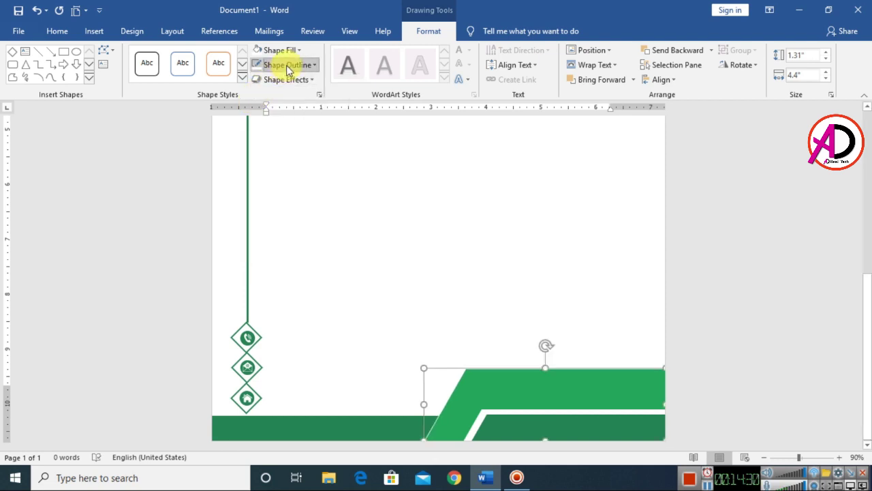
left_click(282, 66)
mouse_move(298, 243)
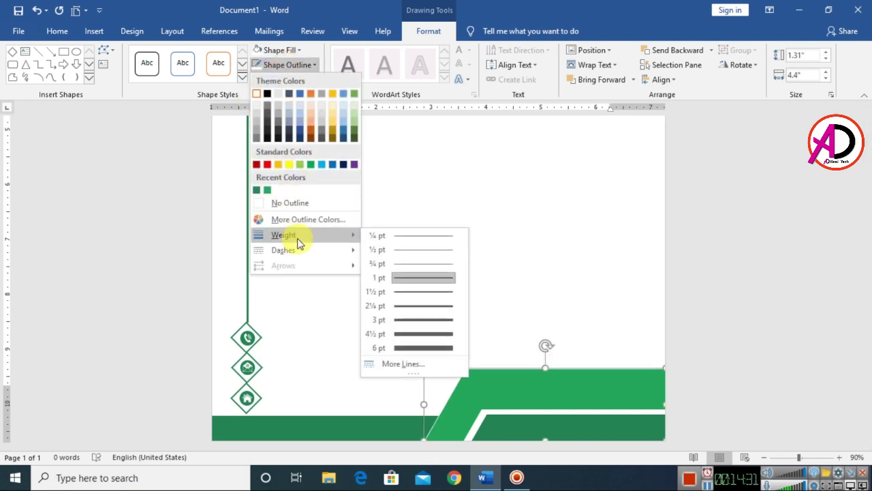
left_click(420, 334)
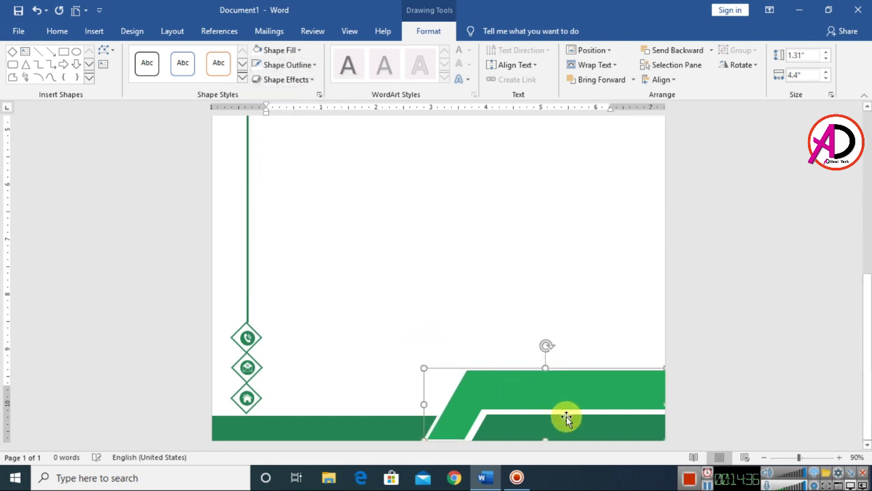
left_click(476, 422)
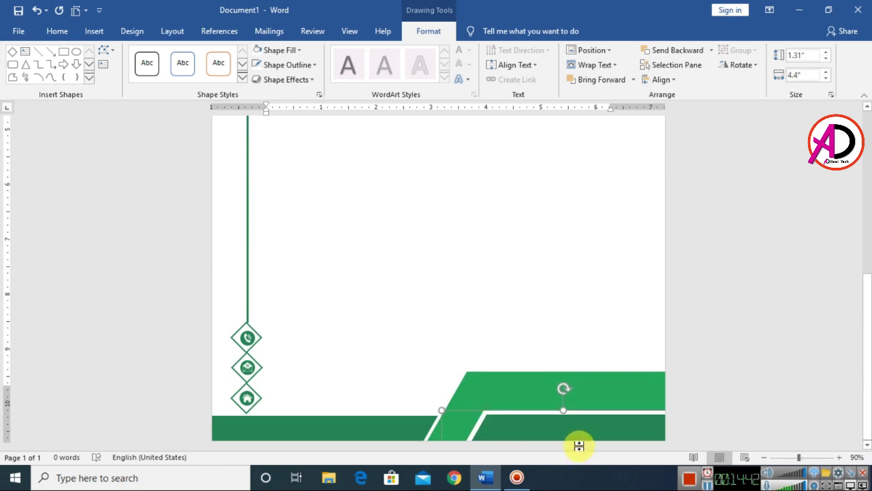
Draw a triangle, rotate it to point left, and shrink it onto the top-left green banner
left_click(718, 318)
scroll(656, 317, "down", 4, "ctrl")
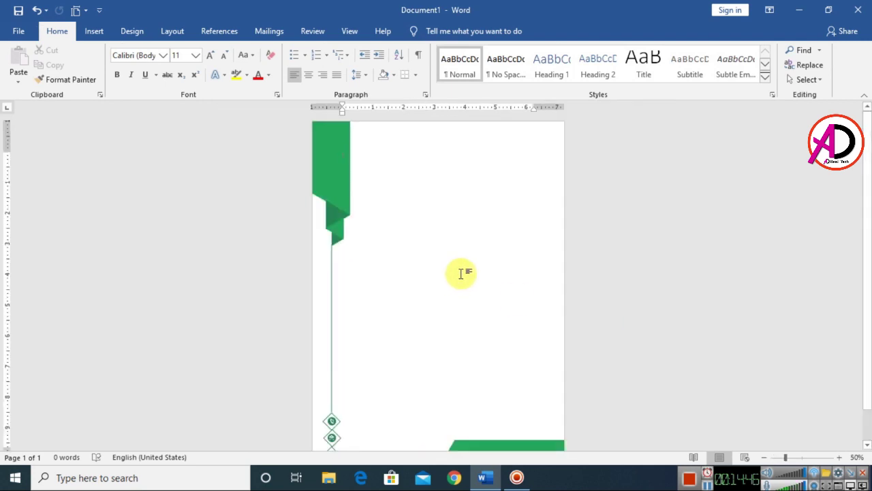
scroll(491, 289, "up", 3, "ctrl")
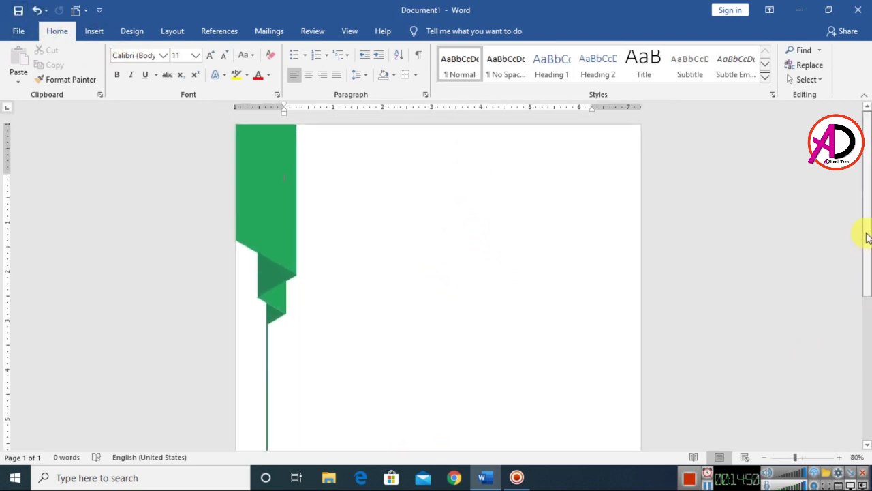
left_click(93, 33)
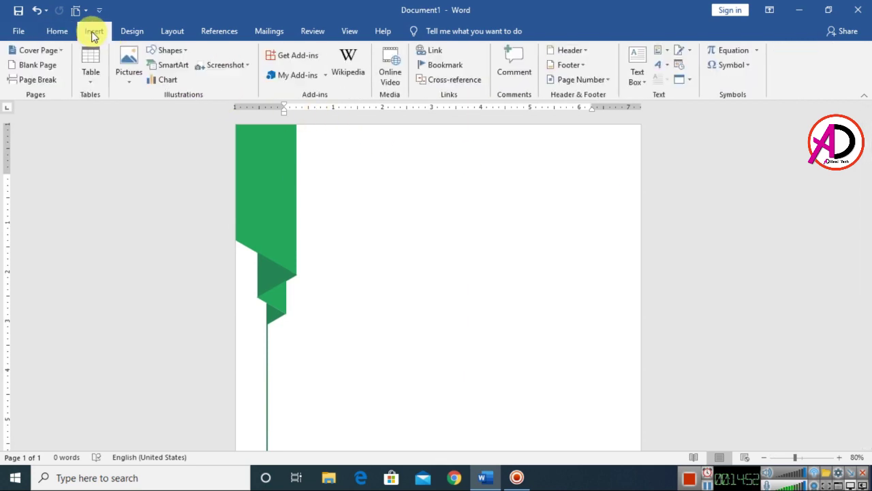
left_click(171, 52)
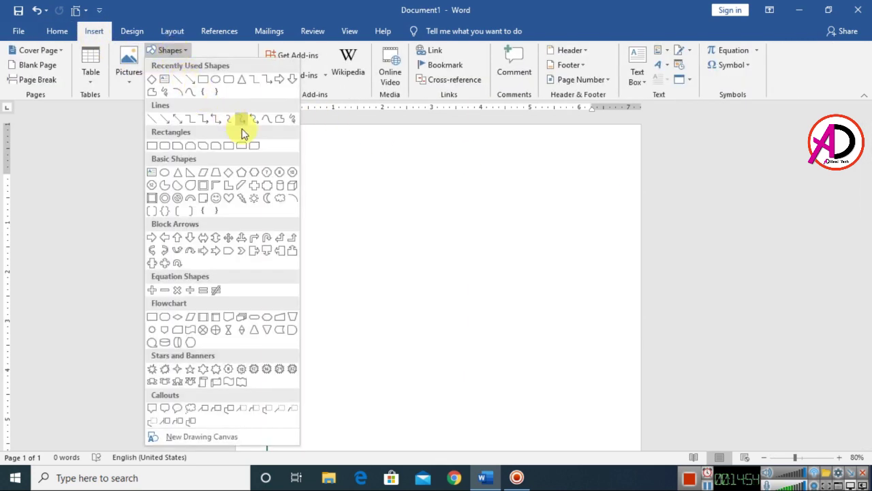
left_click(179, 174)
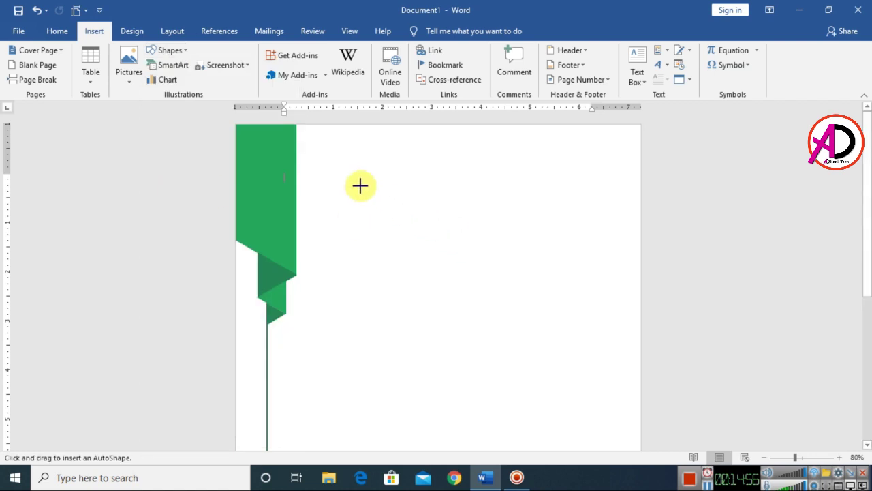
mouse_move(360, 186)
left_mouse_down()
mouse_move(484, 282)
mouse_move(463, 272)
mouse_move(522, 298)
mouse_move(498, 278)
mouse_move(535, 306)
mouse_move(532, 287)
left_mouse_up()
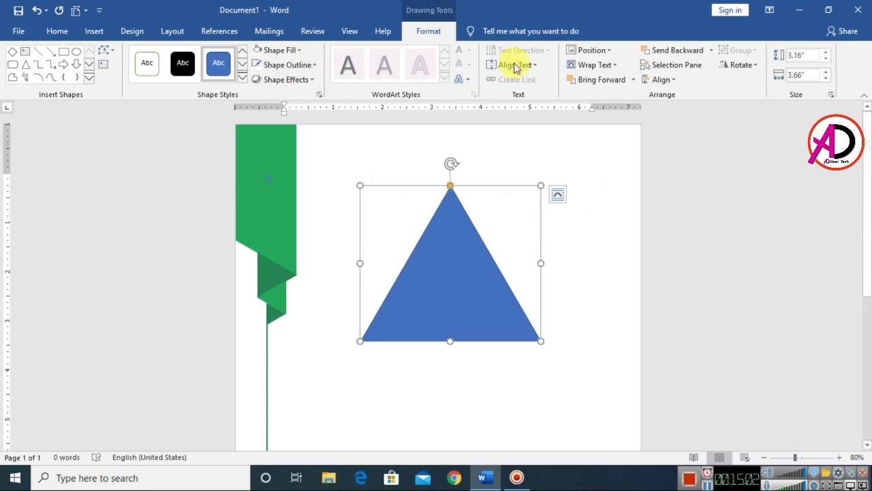
left_click(750, 74)
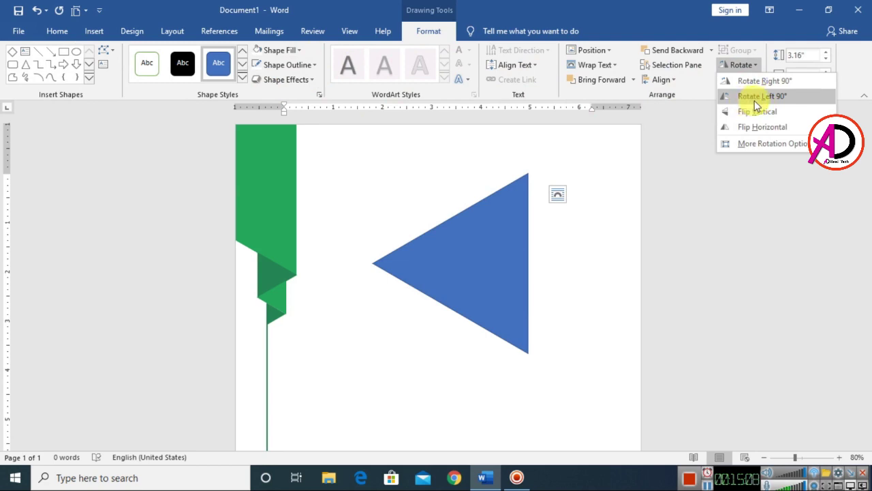
left_click(757, 96)
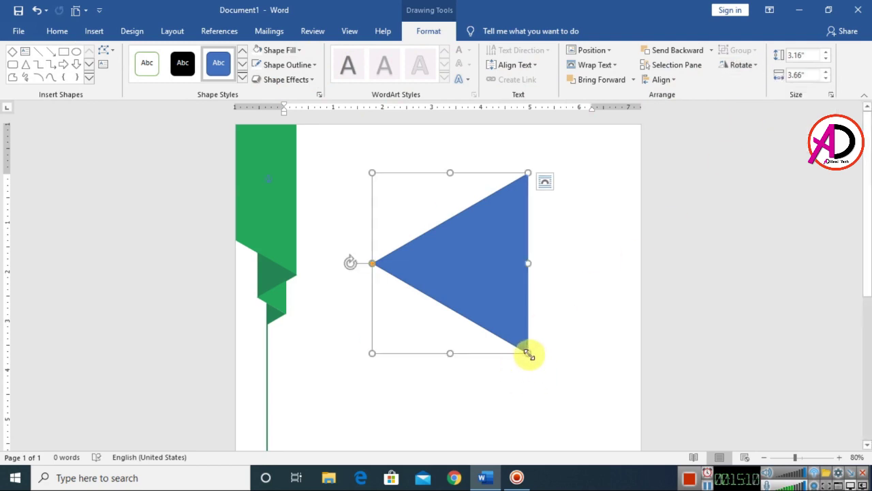
left_click_drag(529, 353, 463, 274)
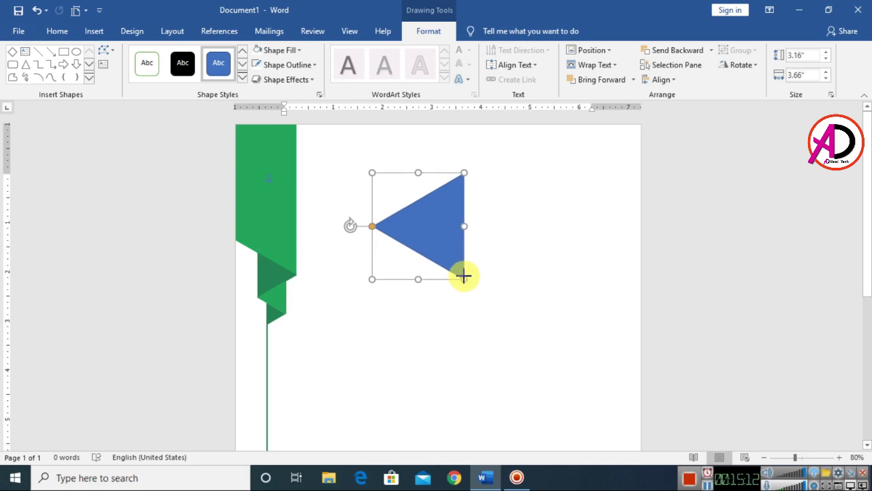
left_click_drag(442, 222, 315, 176)
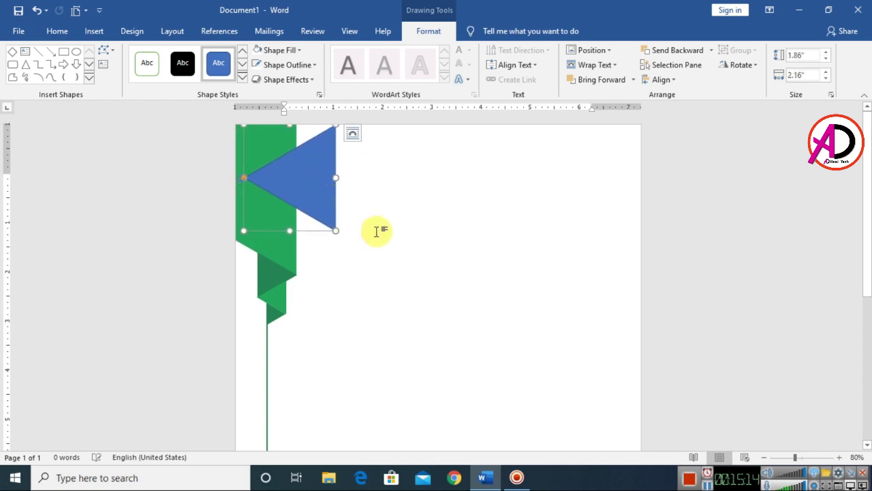
left_click_drag(290, 238, 310, 217)
left_click_drag(300, 181, 293, 187)
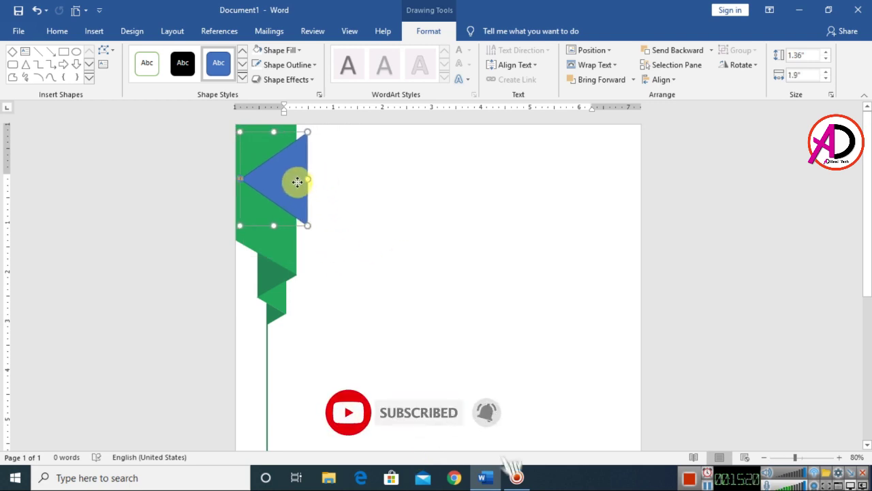
Make the triangle white with no outline and nudge it slightly right
left_click(279, 53)
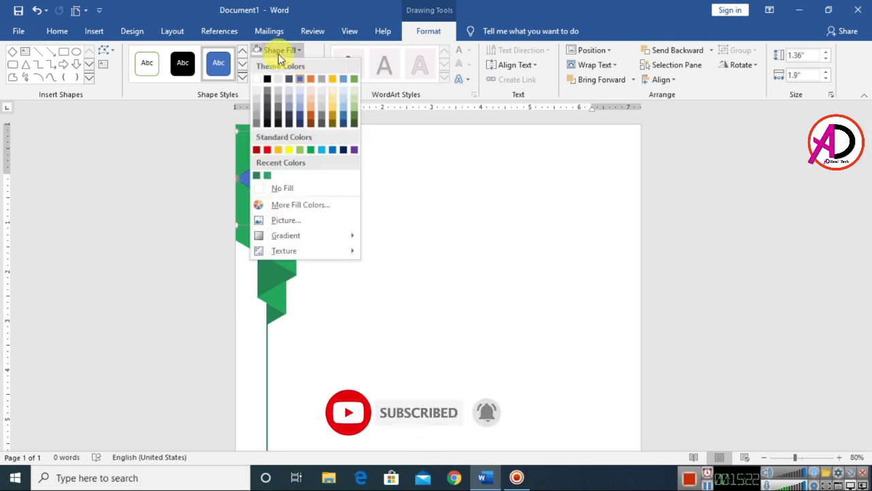
left_click(259, 82)
left_click(290, 64)
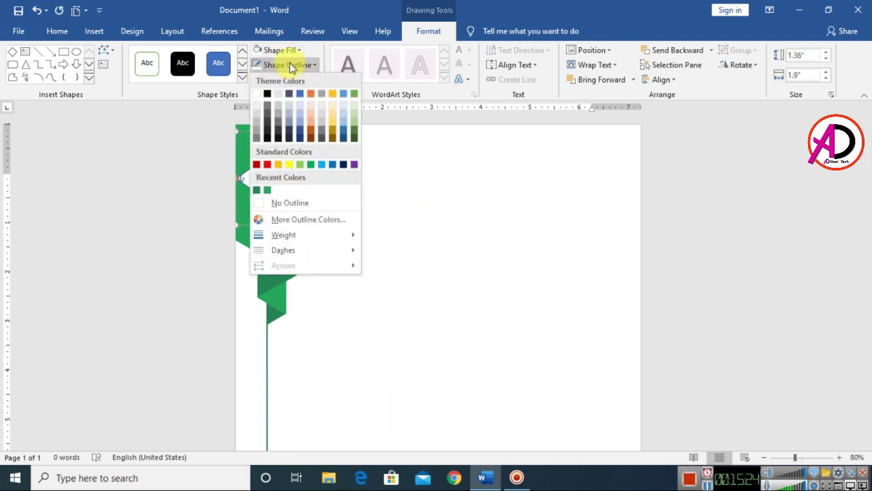
left_click(285, 202)
left_click(408, 219)
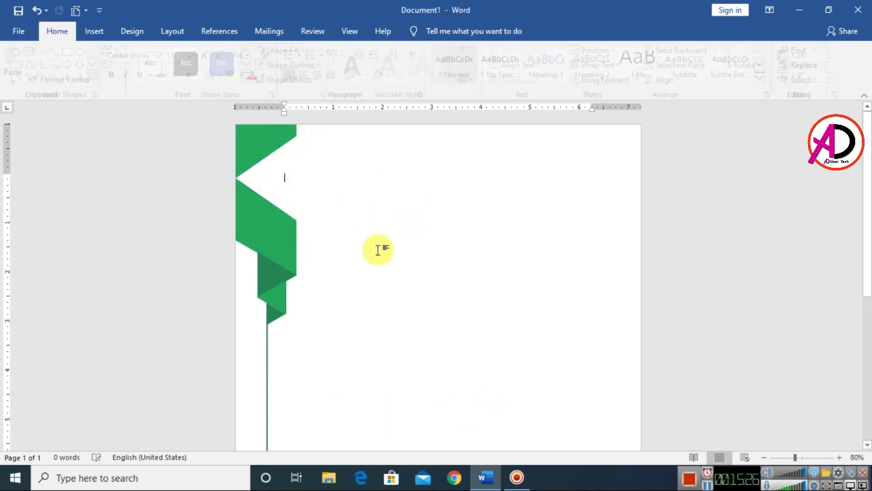
left_click(287, 197)
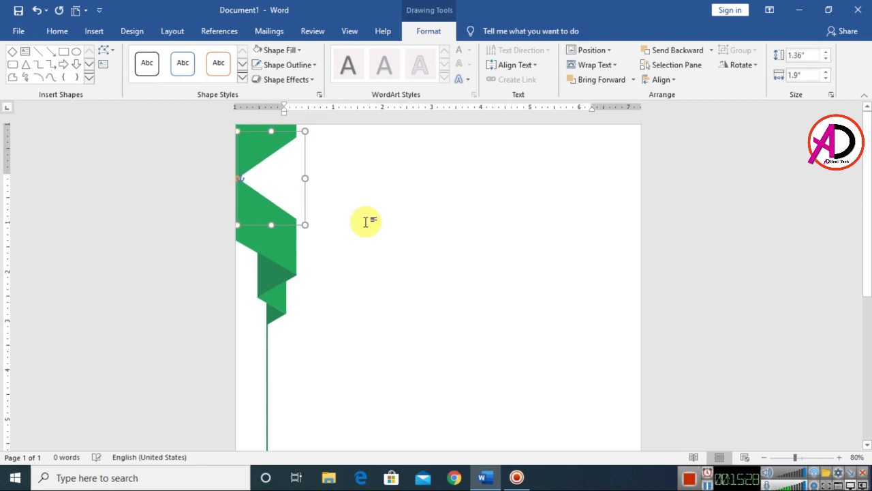
key("Right")
left_click(385, 224)
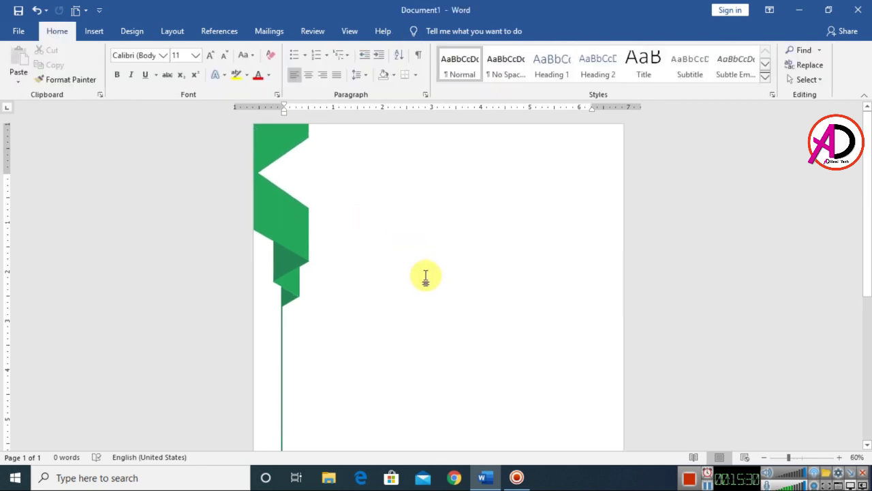
scroll(443, 286, "down", 5)
scroll(511, 320, "up", 4)
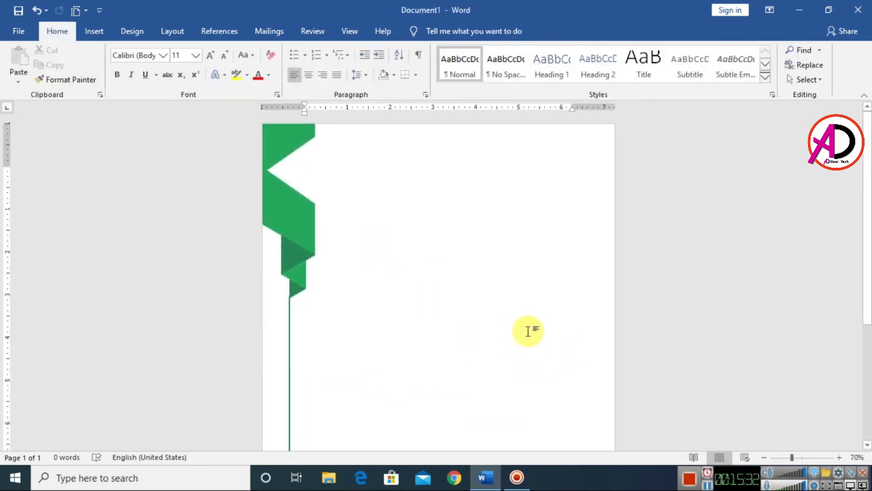
left_click(297, 176)
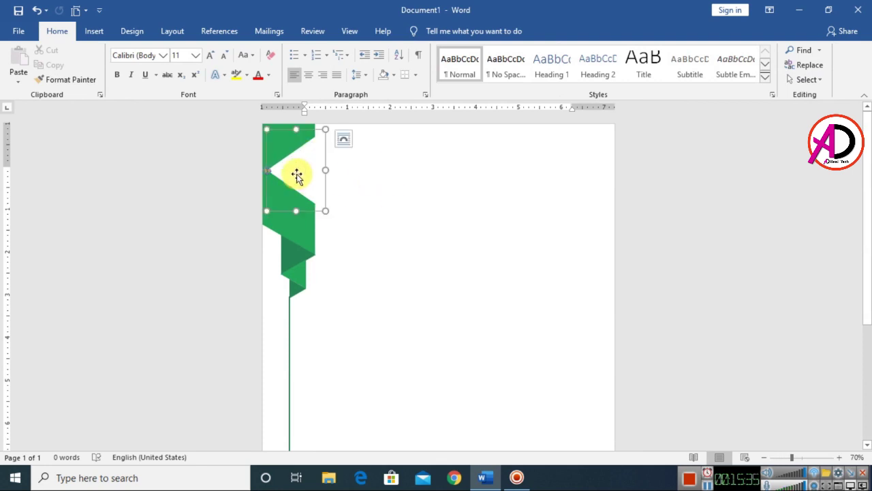
left_click(294, 125)
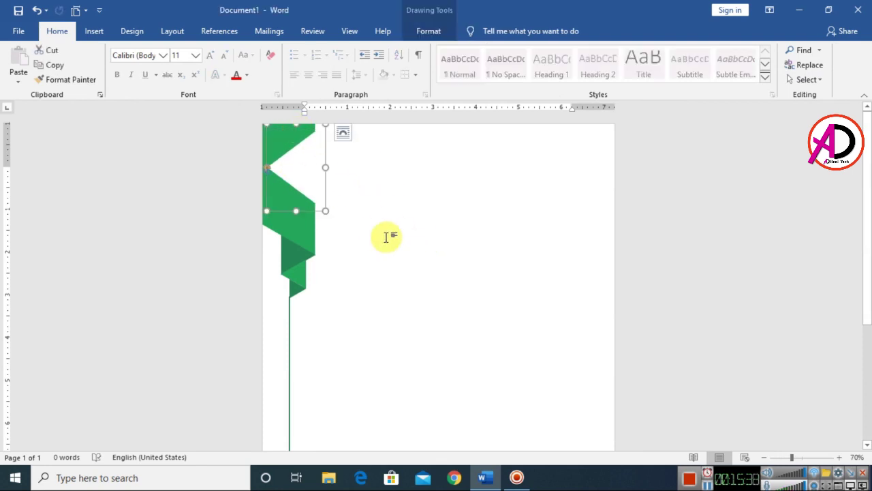
left_click(416, 246)
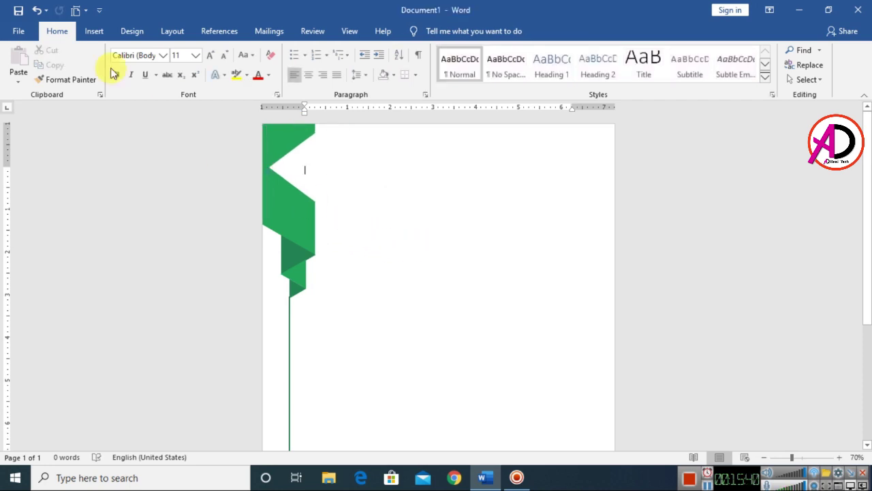
Draw a teardrop, angle its tip toward the upper right, and shrink it onto the banner
left_click(95, 30)
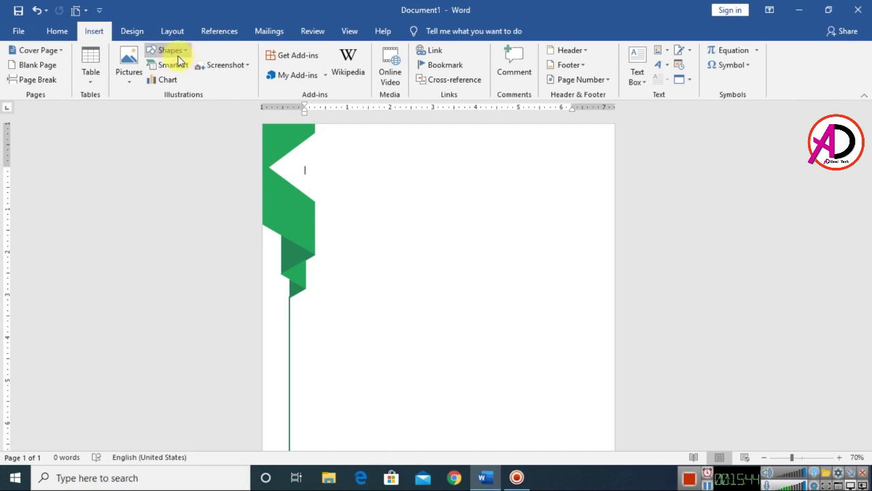
left_click(171, 50)
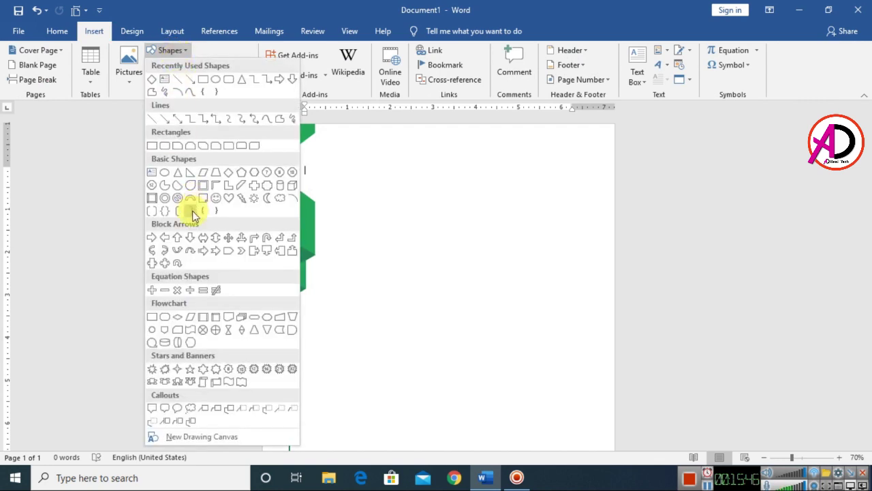
left_click(190, 185)
left_click_drag(406, 251, 462, 306)
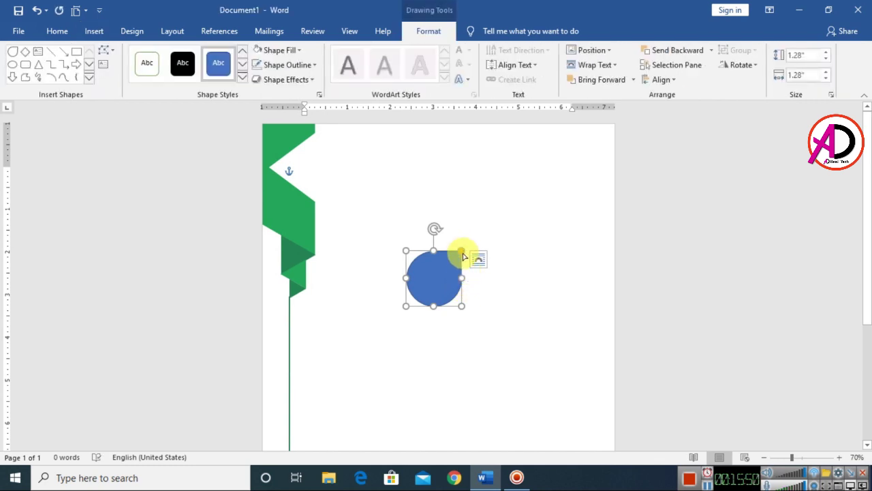
left_click_drag(462, 256, 478, 263)
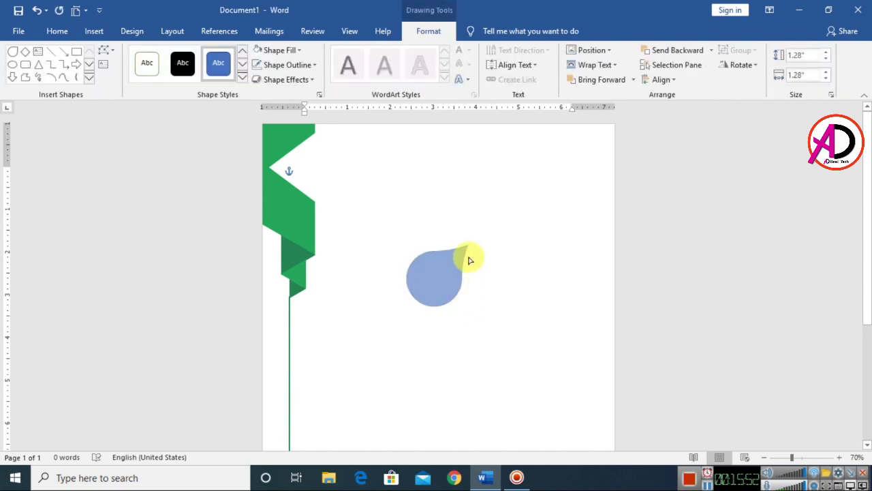
left_click_drag(479, 232, 489, 233)
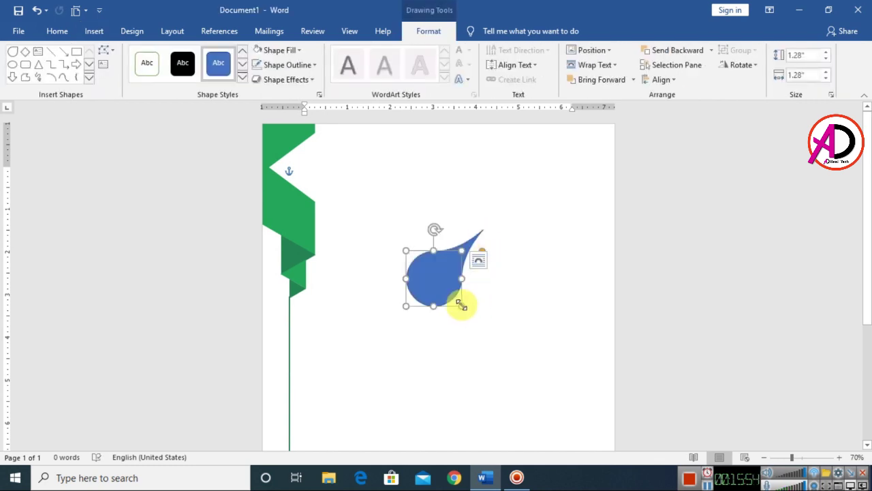
left_click_drag(463, 304, 321, 171)
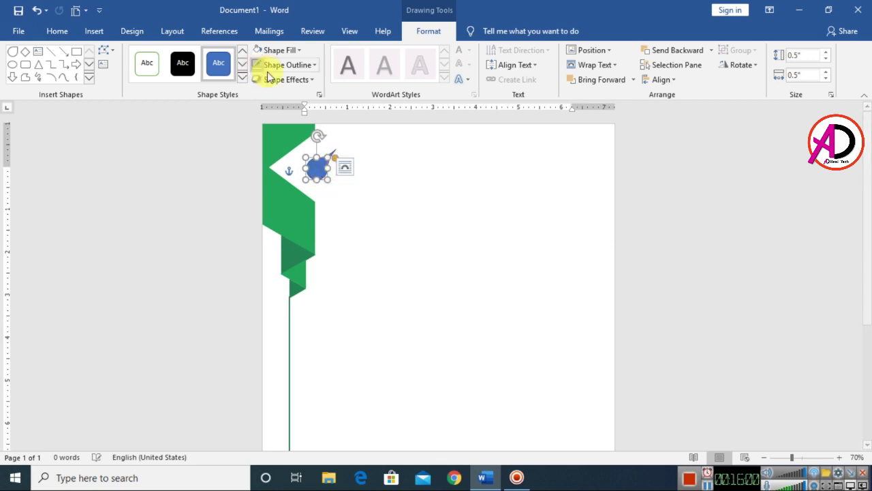
Fill the teardrop dark green, remove its outline, and enlarge it slightly beside the notch
left_click(281, 50)
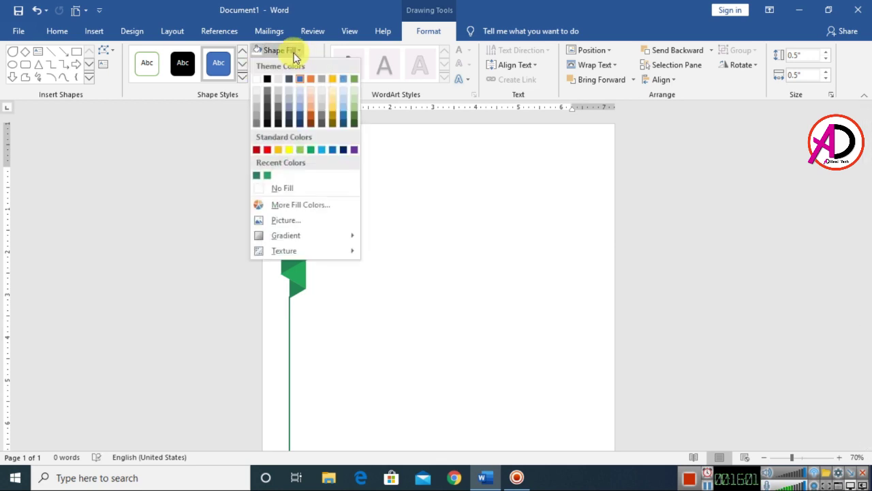
left_click(258, 174)
left_click(418, 216)
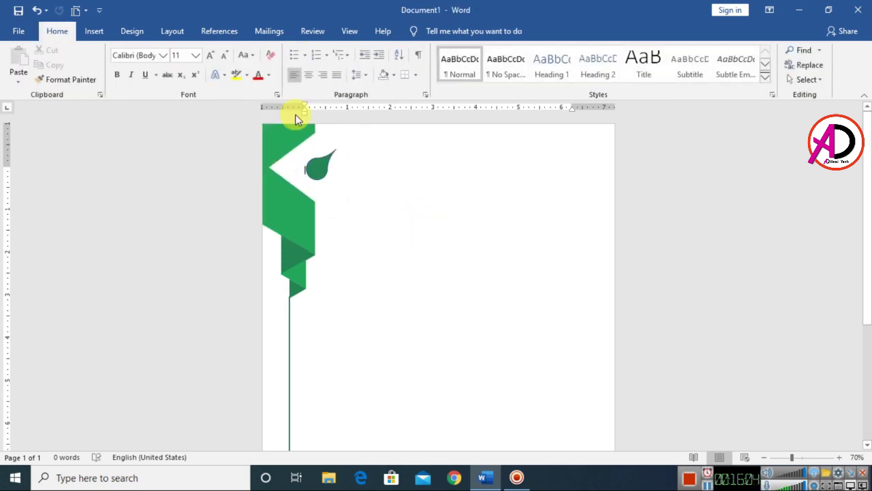
left_click(319, 172)
left_click(411, 33)
left_click(295, 66)
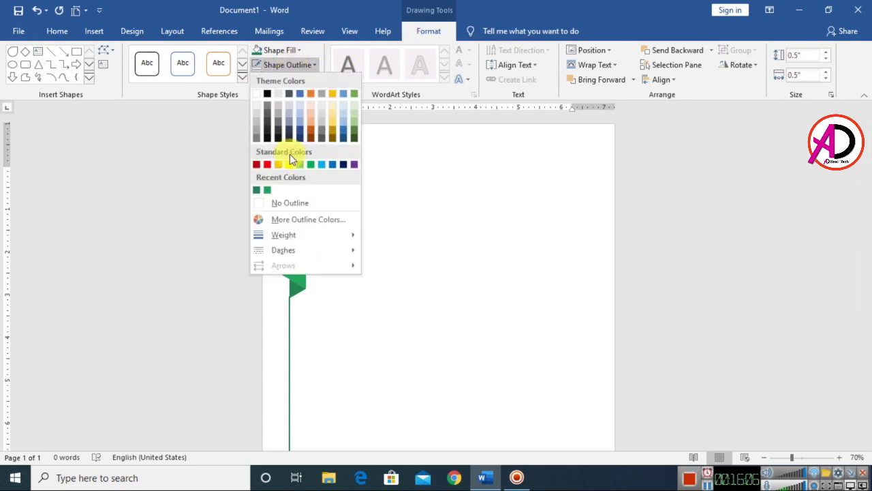
left_click(300, 202)
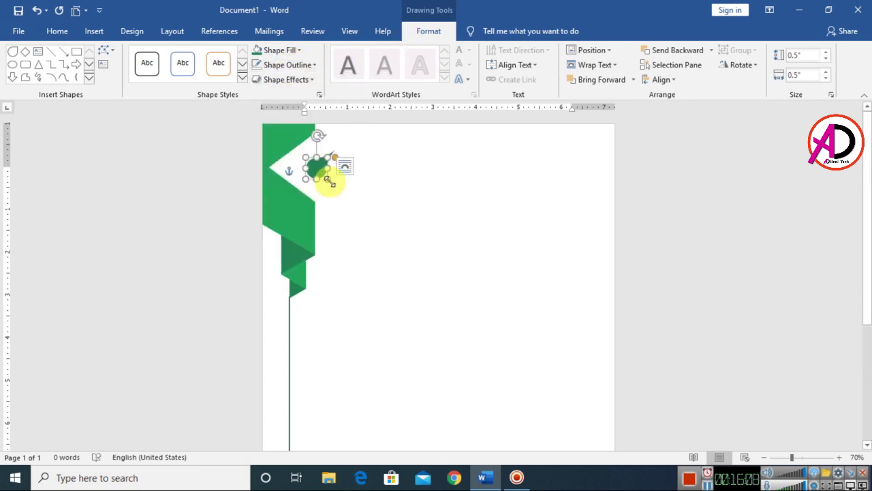
left_click_drag(329, 180, 332, 182)
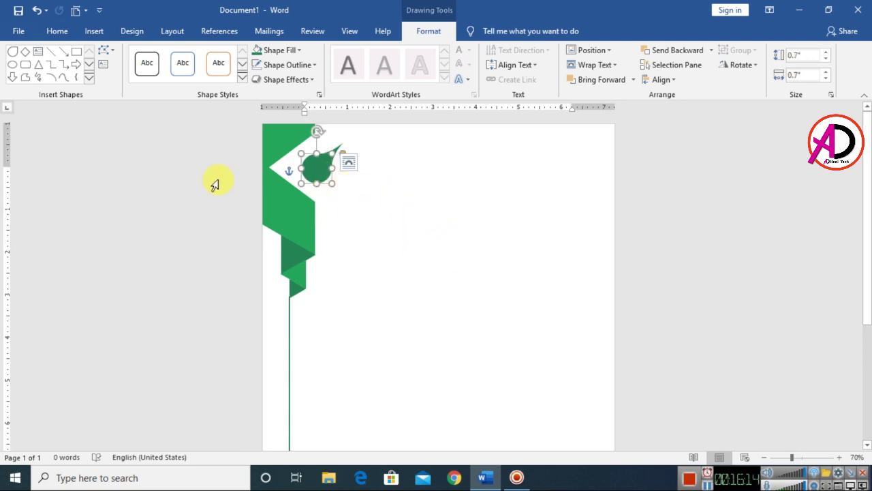
left_click(415, 249)
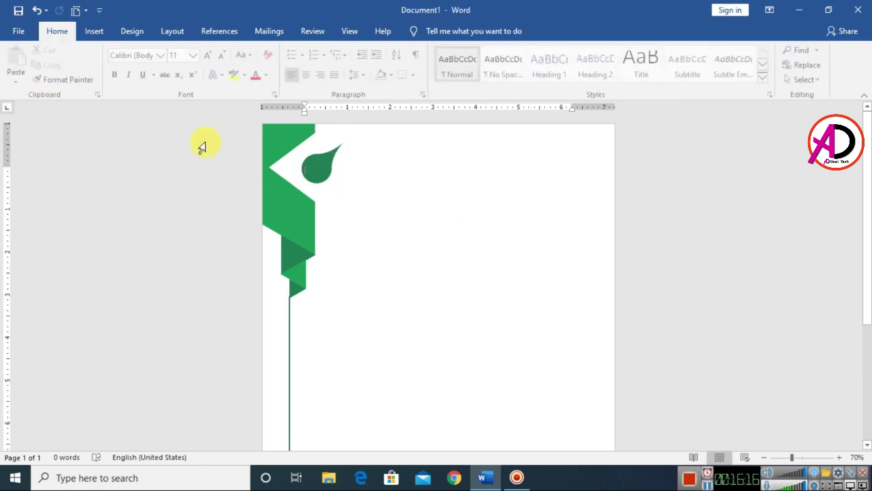
left_click(94, 31)
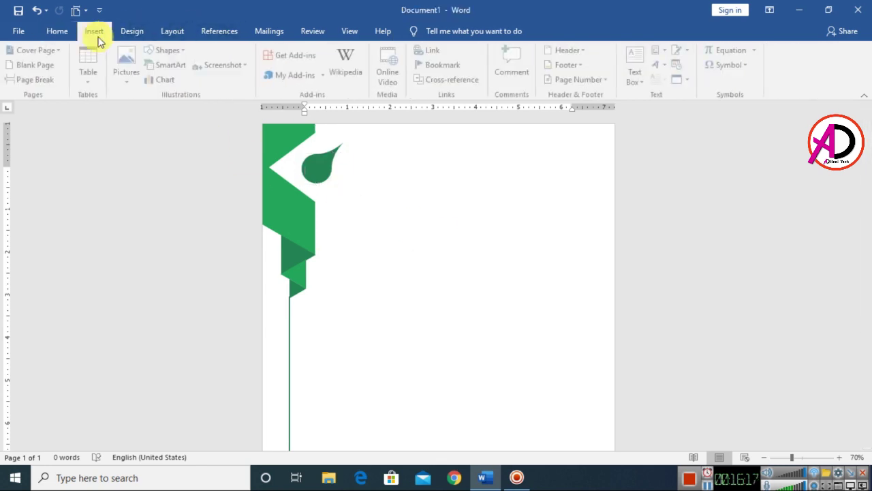
Add a narrow white can shape onto the teardrop's round body
left_click(170, 50)
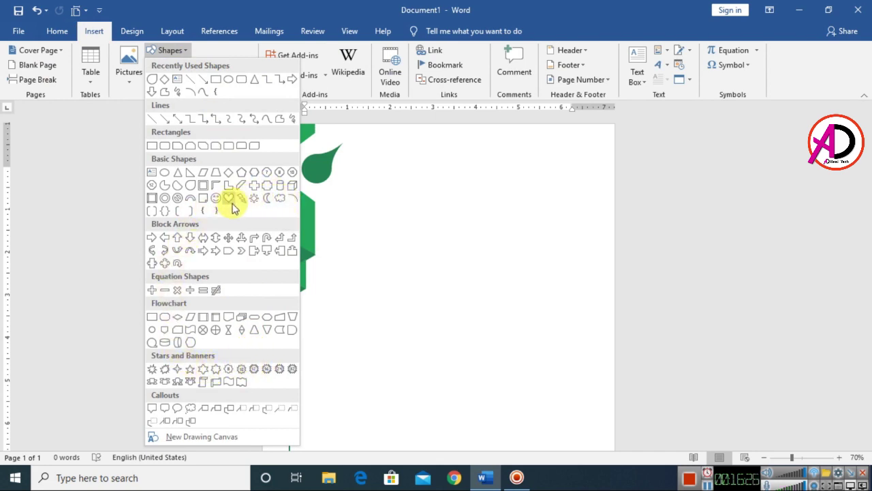
left_click(280, 184)
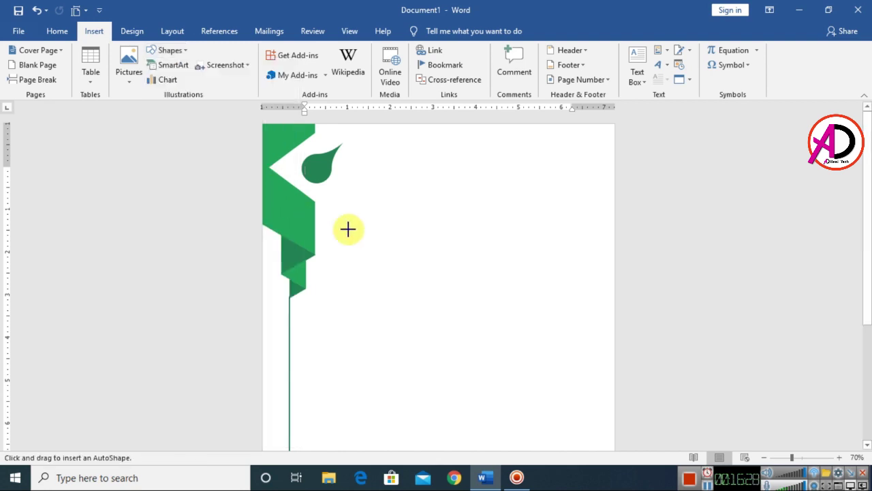
mouse_move(347, 216)
left_mouse_down()
mouse_move(369, 238)
mouse_move(366, 248)
left_mouse_up()
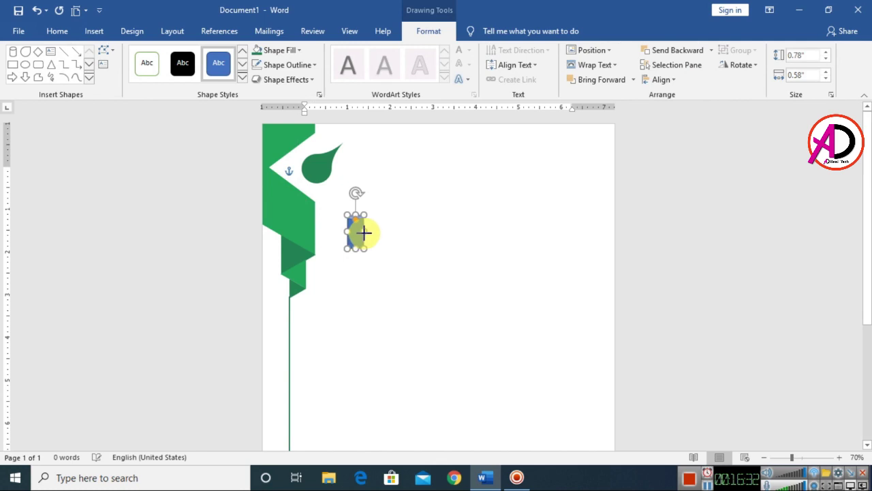
left_click_drag(359, 232, 359, 229)
left_click(277, 51)
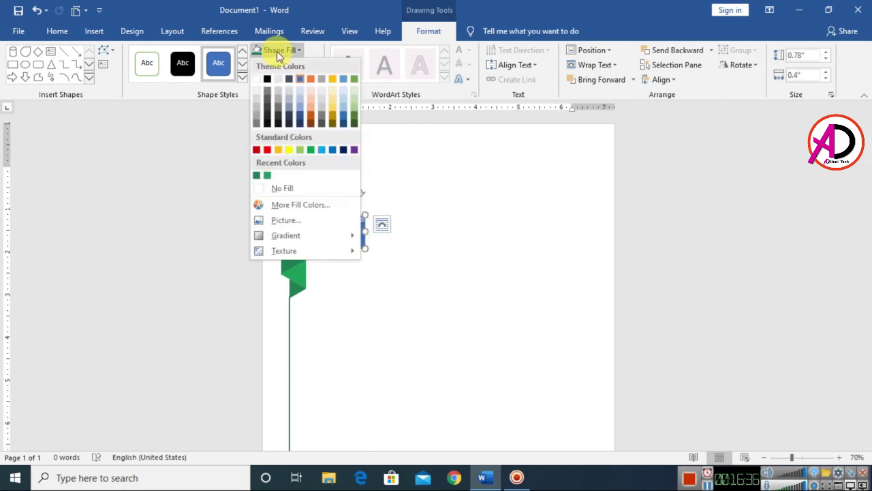
left_click(259, 83)
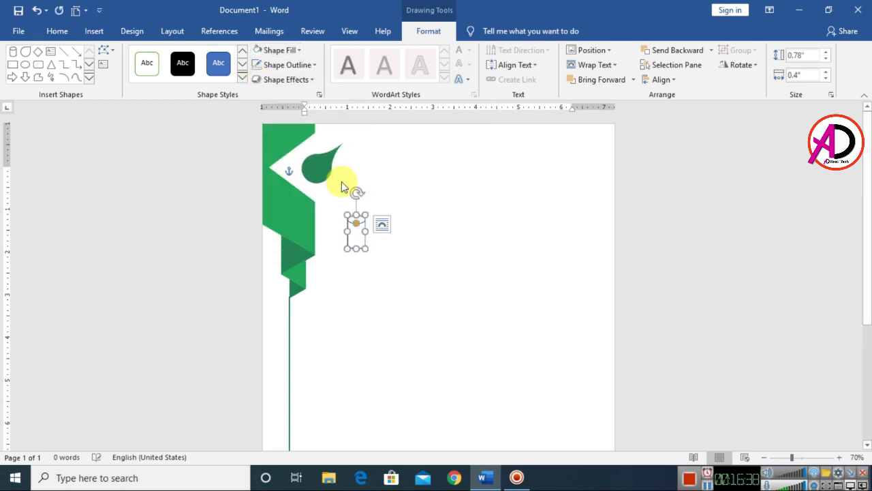
left_click_drag(356, 230, 325, 132)
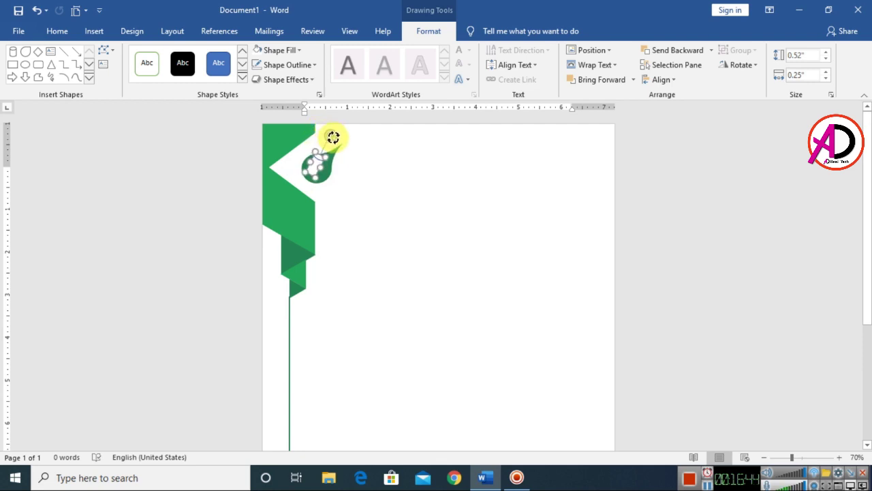
left_click_drag(338, 158, 319, 167)
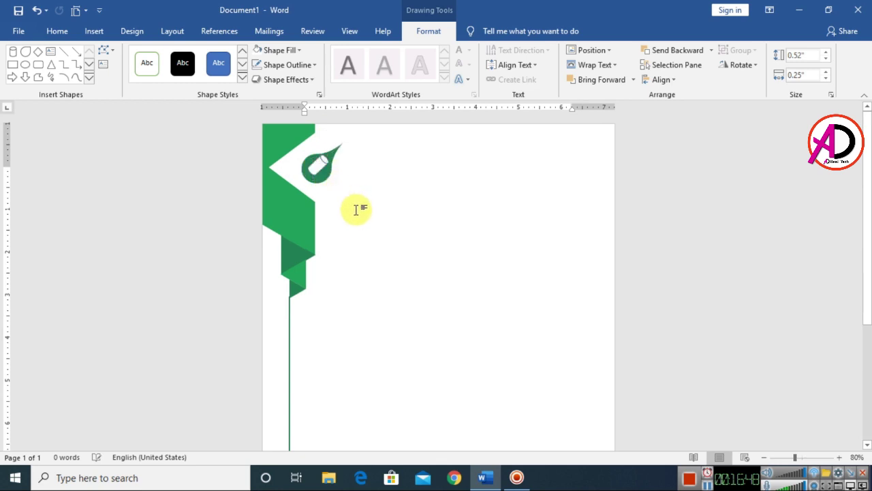
Remove the logo shape's outline and deselect to review the header artwork
scroll(356, 209, "up", 3)
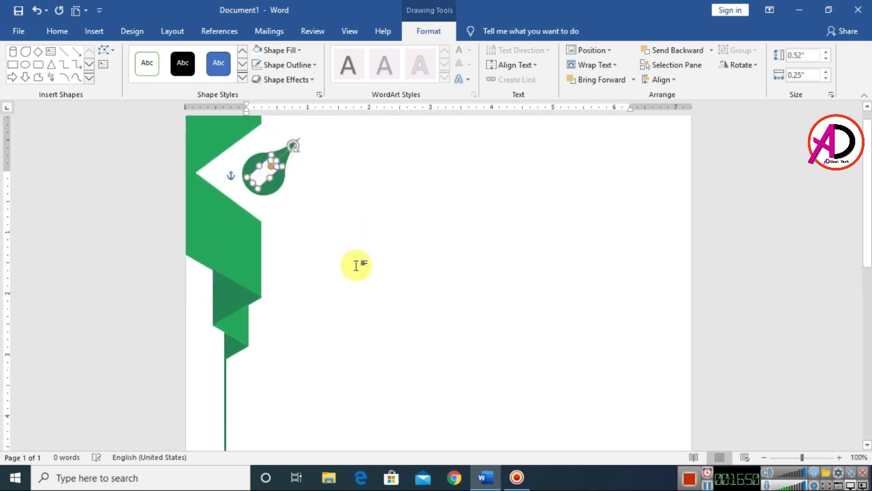
left_click(281, 51)
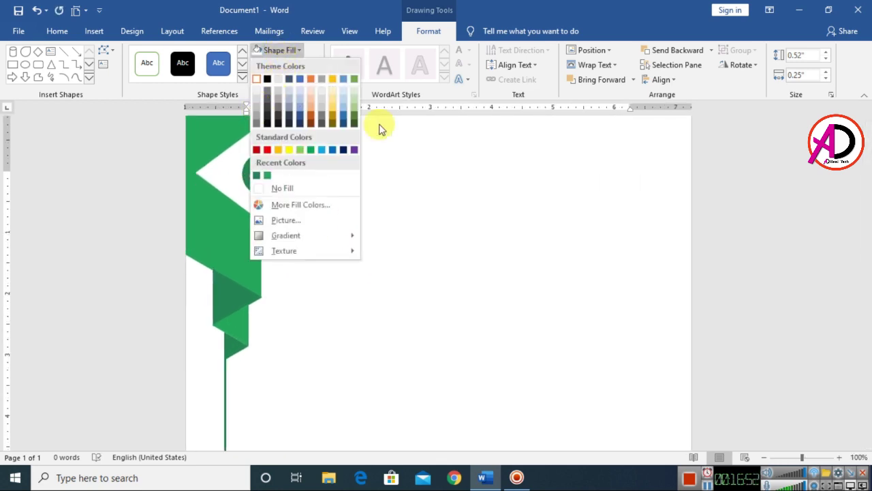
left_click(361, 10)
left_click(282, 65)
left_click(285, 207)
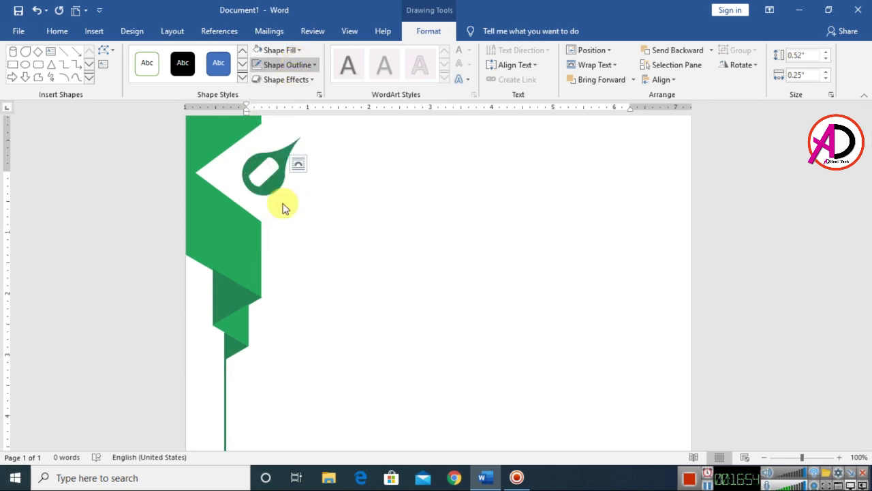
left_click(409, 214)
scroll(414, 247, "down", 6)
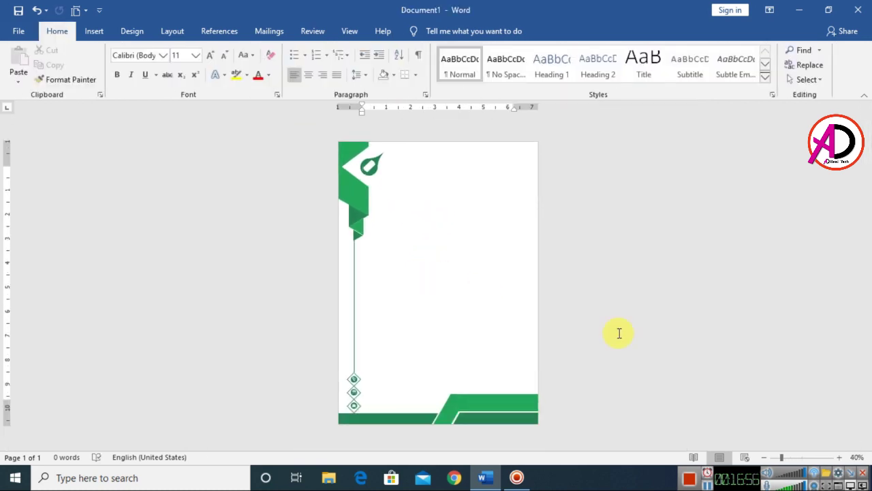
scroll(565, 314, "down", 2)
scroll(593, 320, "up", 4)
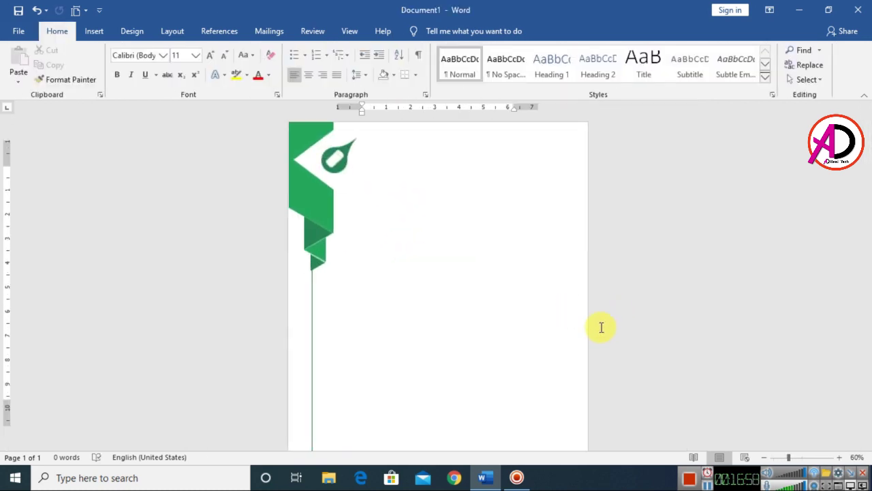
scroll(604, 324, "down", 2)
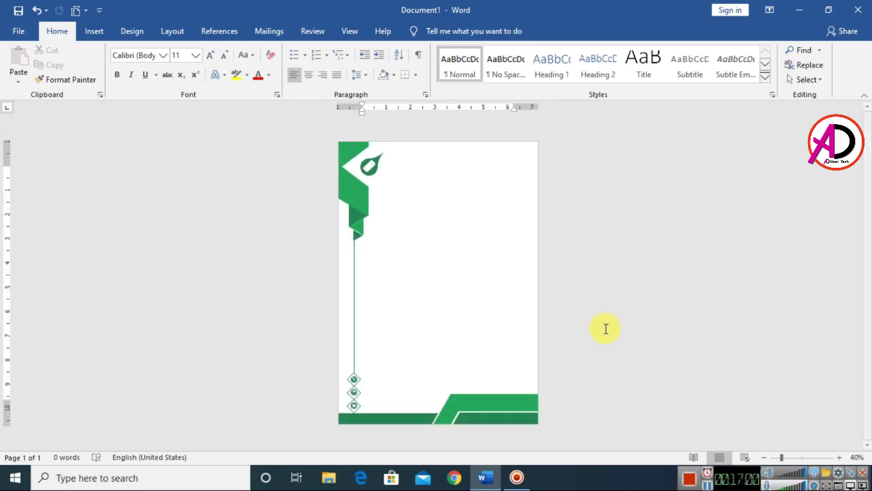
scroll(600, 328, "up", 3)
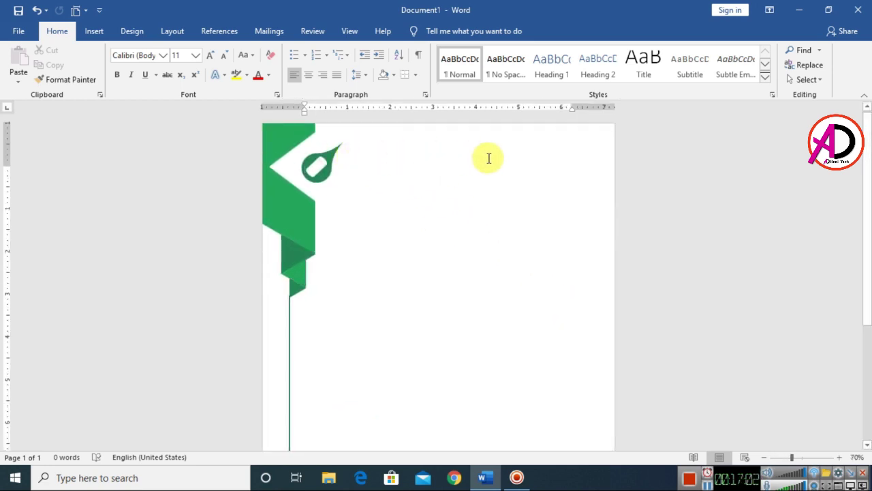
Draw a text box to the right of the teardrop logo
left_click(94, 30)
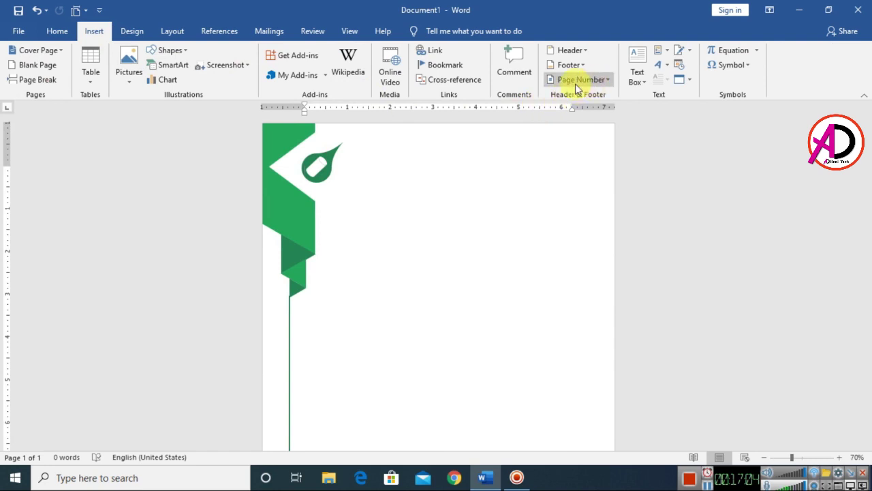
left_click(169, 51)
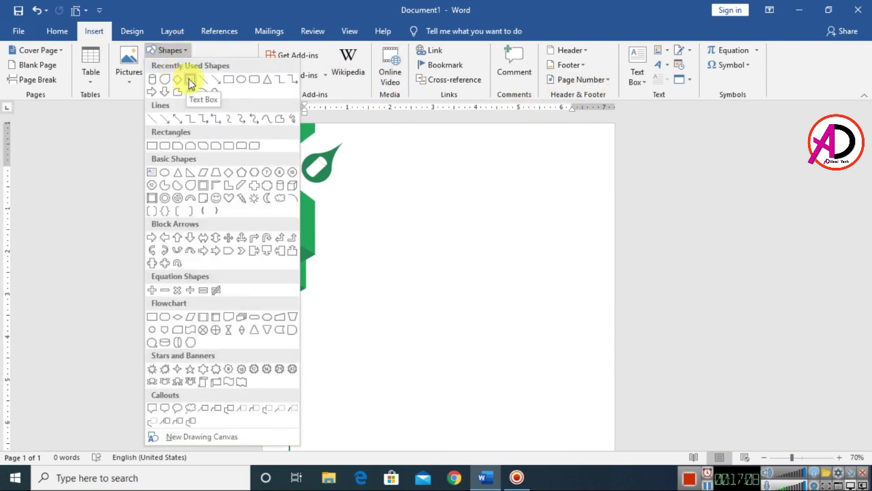
left_click(191, 82)
left_click_drag(344, 201, 550, 246)
Remove space after paragraphs in the text box and set the font size to 22
left_click(63, 32)
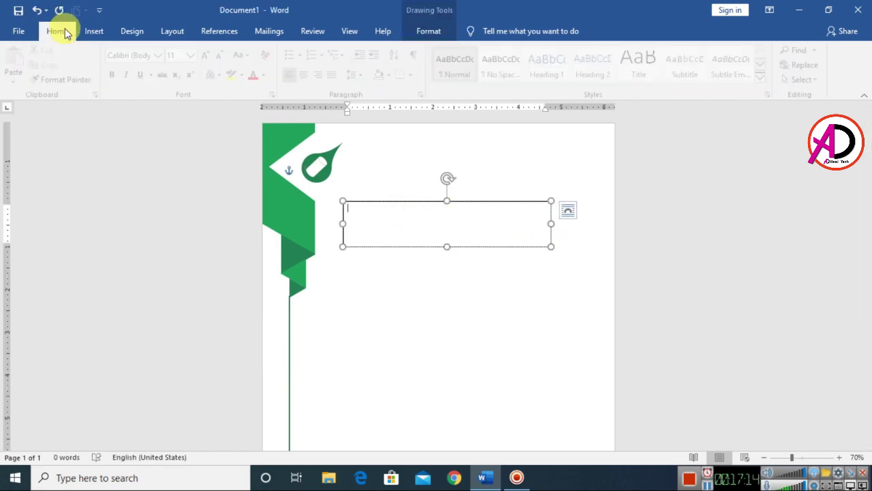
left_click(366, 77)
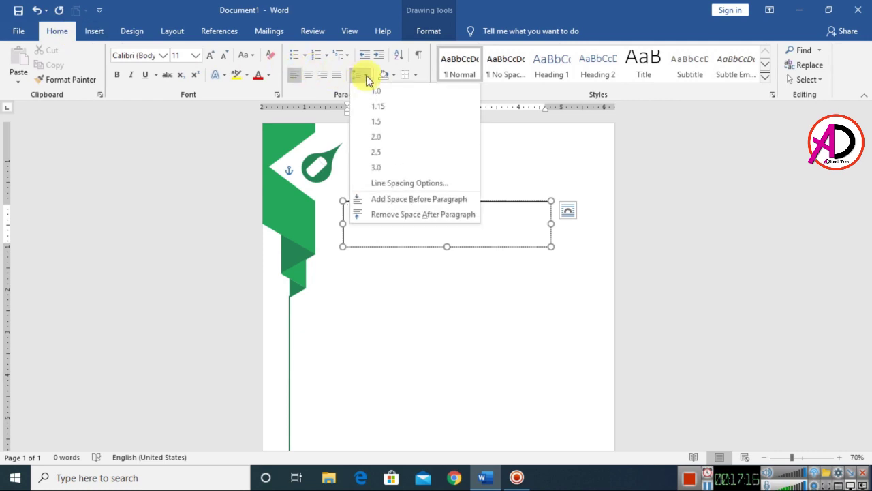
left_click(361, 85)
left_click(361, 79)
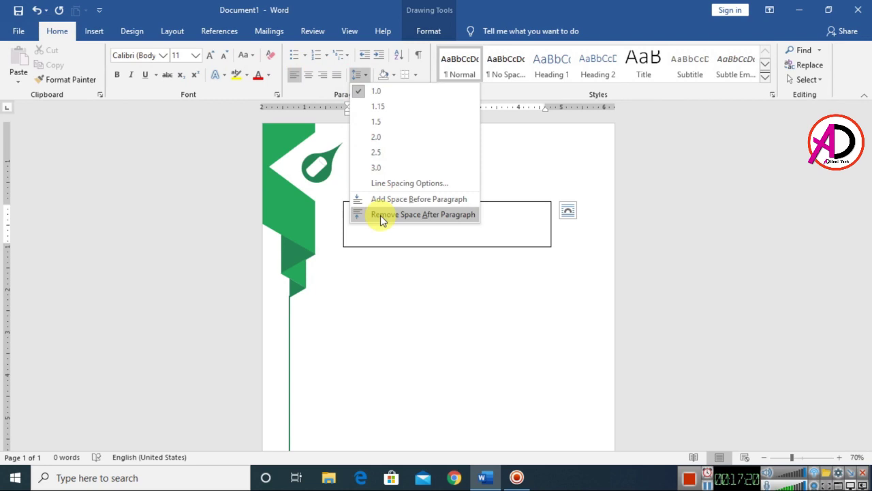
left_click(382, 215)
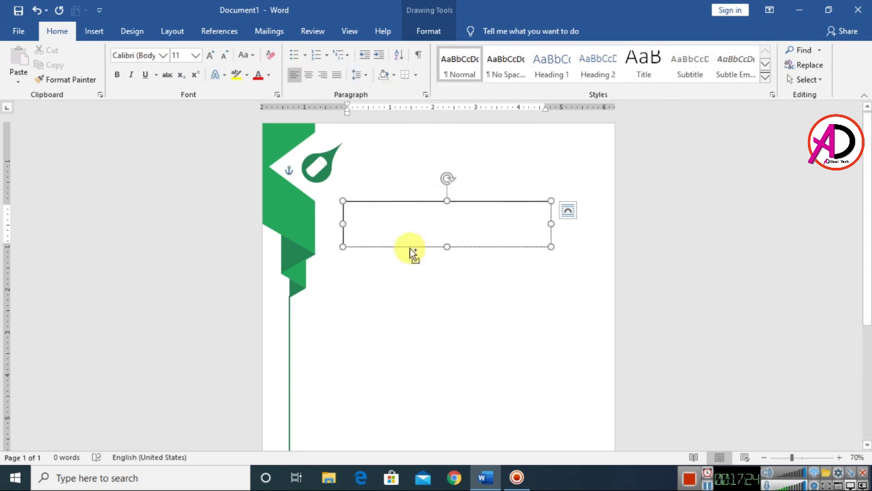
key("ctrl+shift+period")
key("ctrl+shift+period")
key("ctrl+shift+period")
key("ctrl+shift+period")
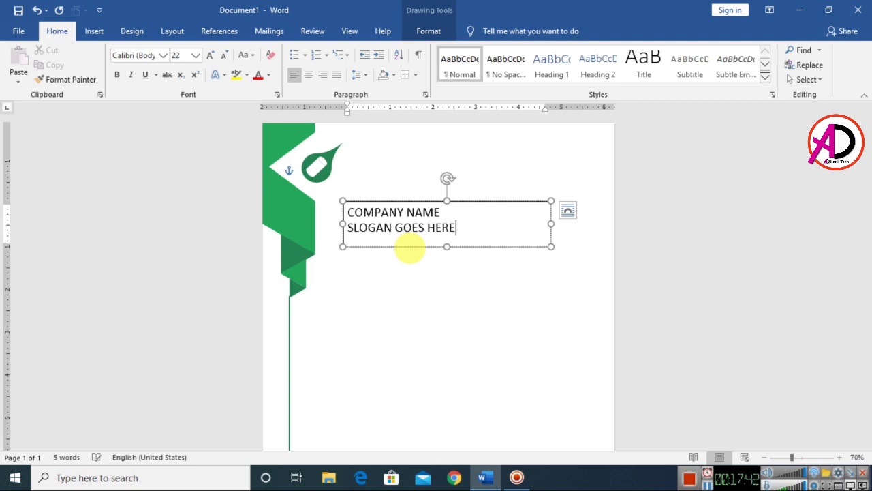
Make COMPANY NAME bold Bahnschrift SemiBold SemiCondensed at 36 pt
left_click_drag(349, 212, 443, 212)
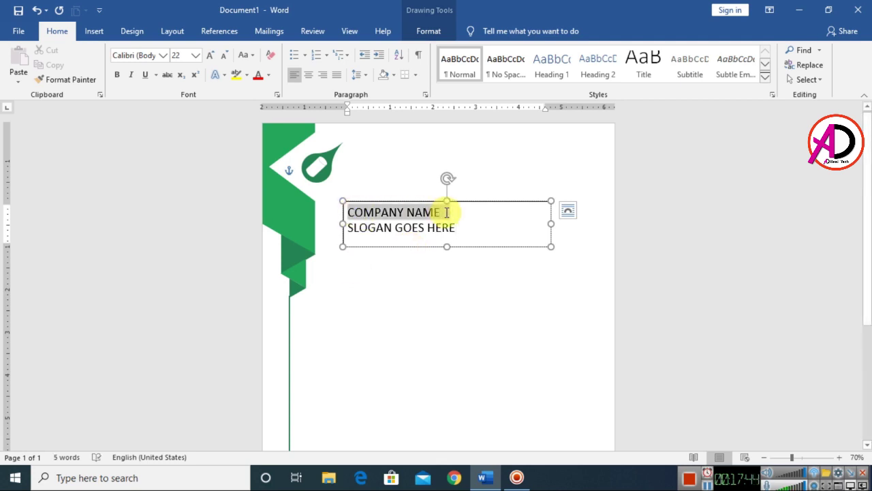
left_click(117, 74)
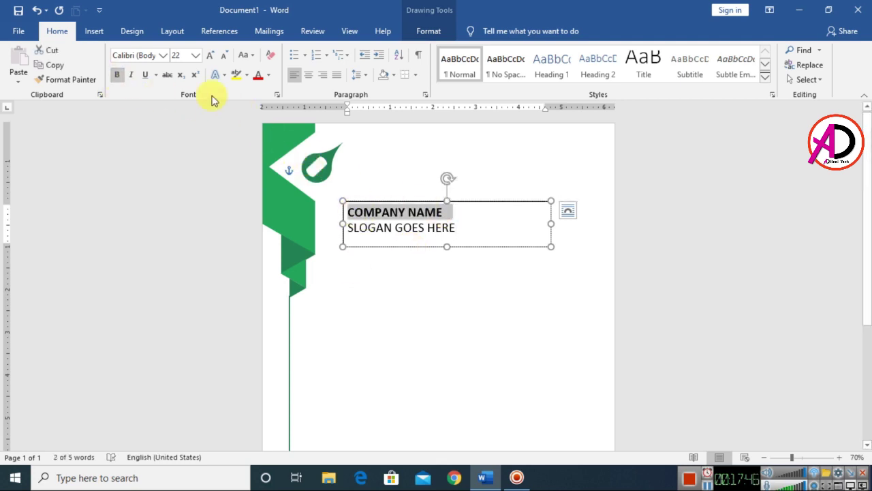
left_click(164, 56)
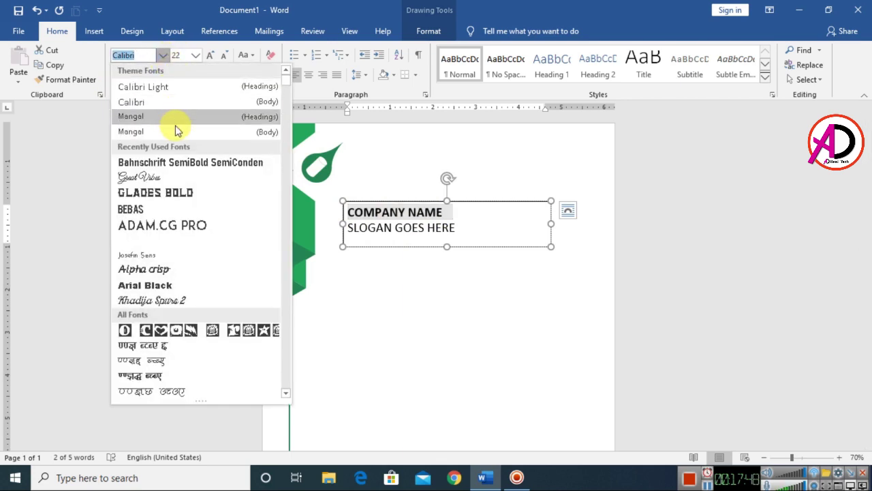
left_click(173, 163)
left_click(212, 54)
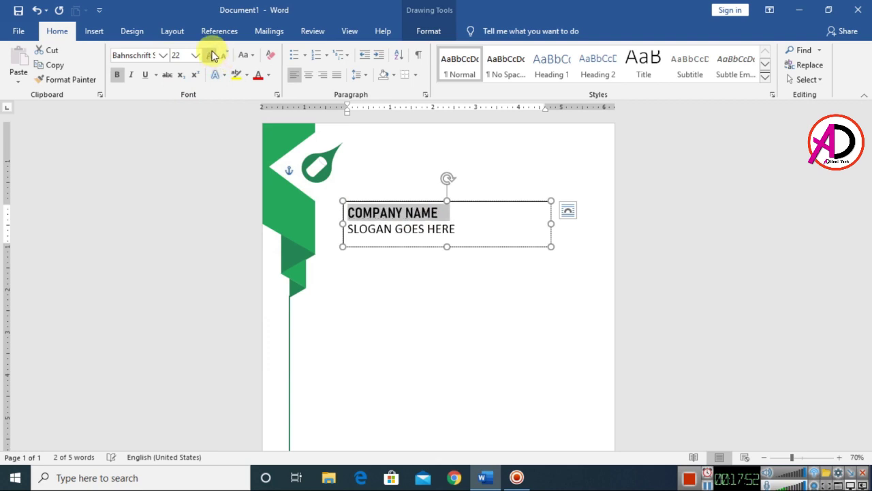
left_click(213, 54)
left_click(213, 55)
left_click(212, 55)
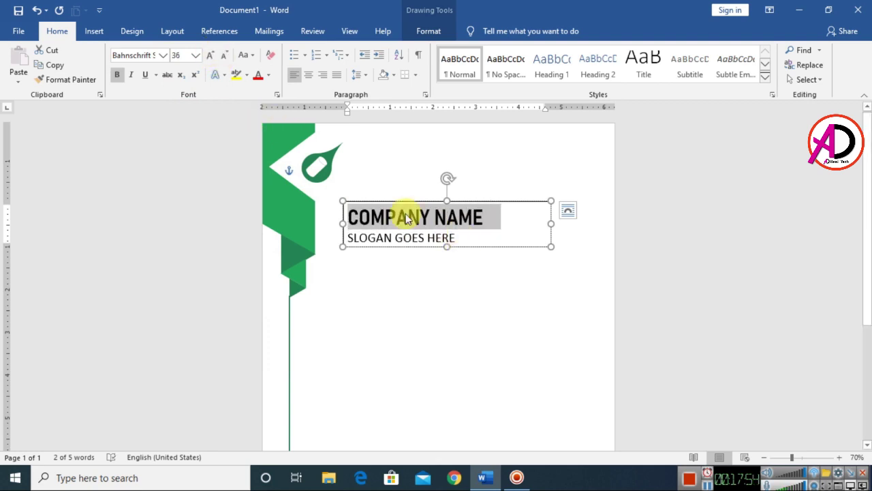
Raise the COMPANY NAME box beside the logo with no fill and no outline
left_click_drag(402, 210, 389, 149)
left_click(429, 31)
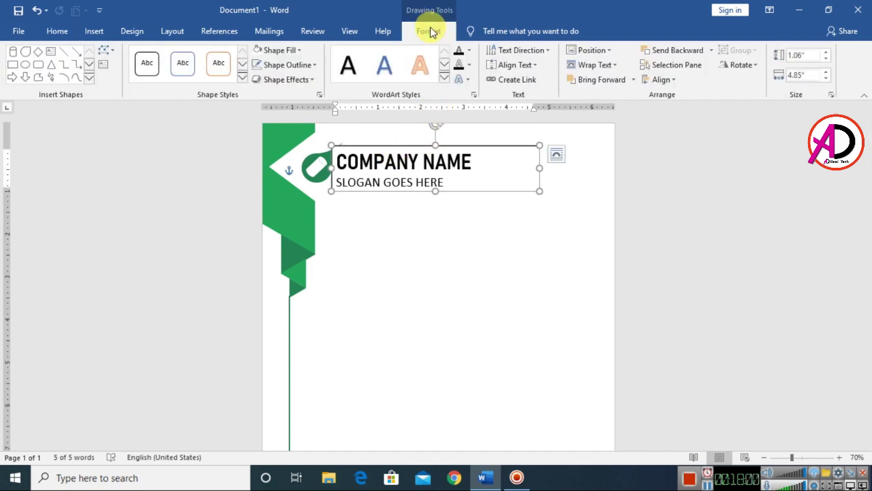
left_click(281, 50)
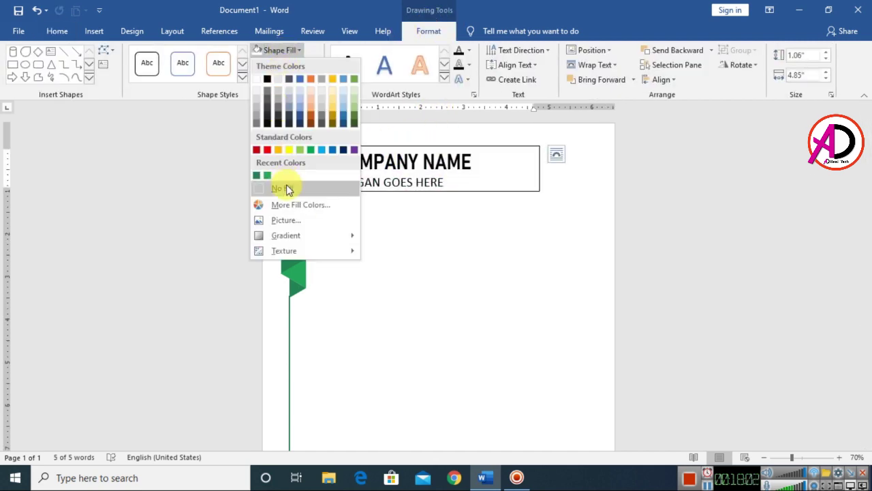
left_click(282, 188)
left_click(300, 64)
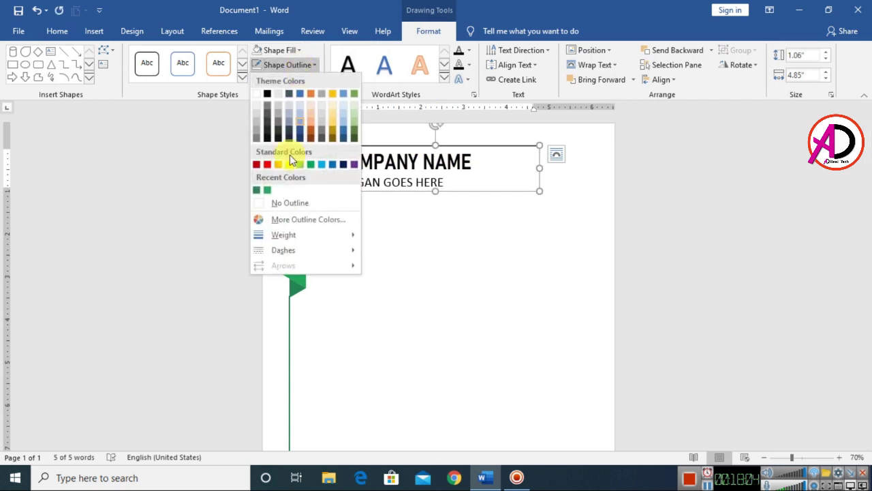
left_click(288, 202)
left_click_drag(410, 144, 410, 143)
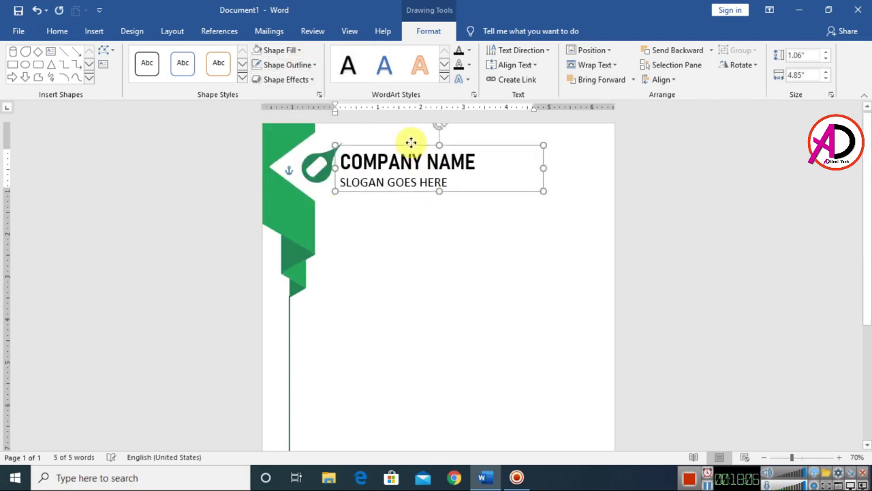
left_click(438, 263)
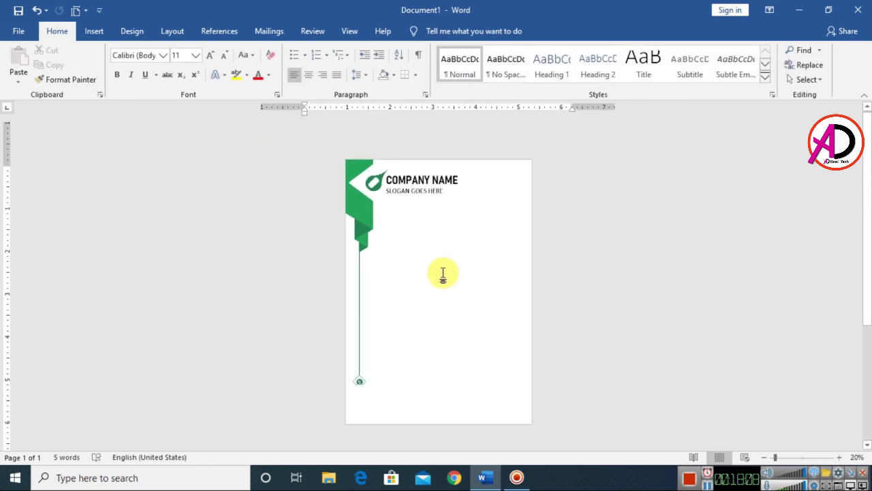
Move the COMPANY NAME text box slightly higher beside the logo
left_click(378, 151)
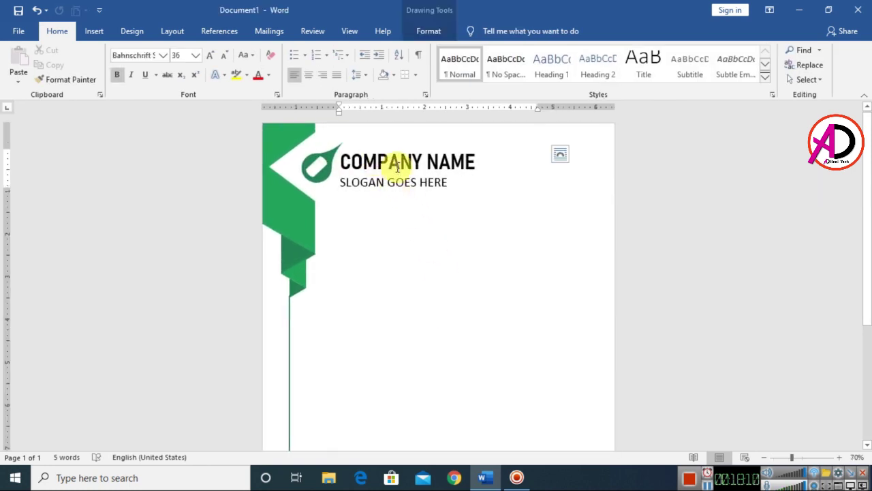
key("Escape")
scroll(399, 181, "up", 4, "ctrl")
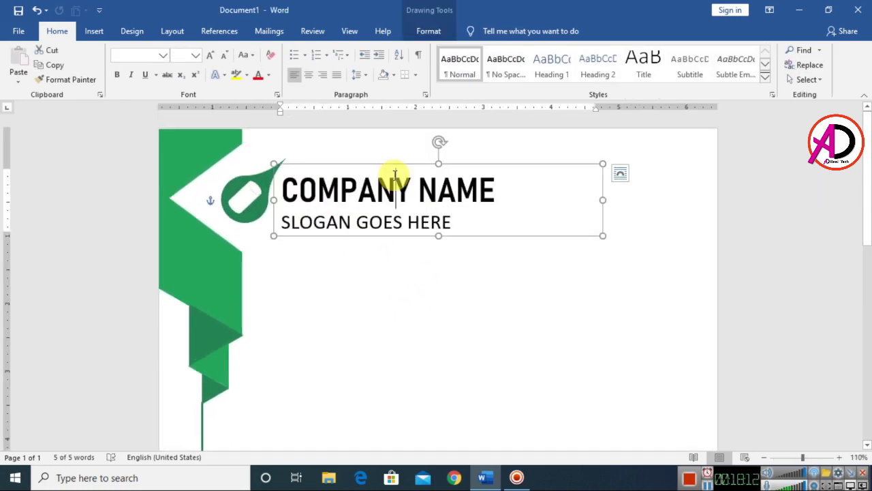
left_click(399, 160)
left_click(396, 187)
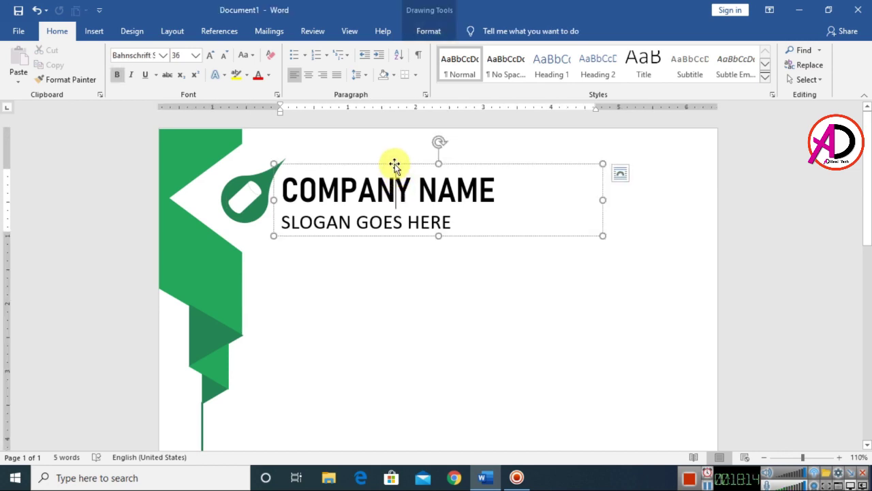
left_click_drag(394, 165, 394, 154)
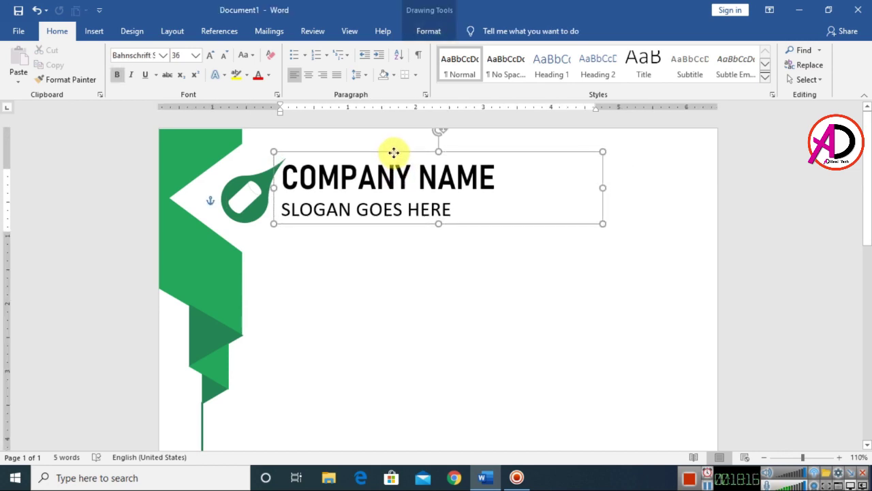
scroll(446, 256, "down", 2, "ctrl")
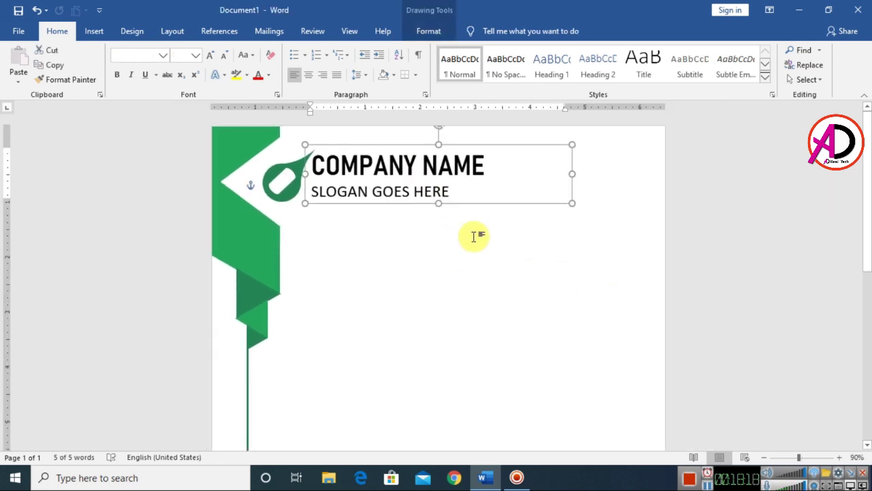
left_click(357, 230)
Draw a straight horizontal line under the slogan across the header
left_click(94, 31)
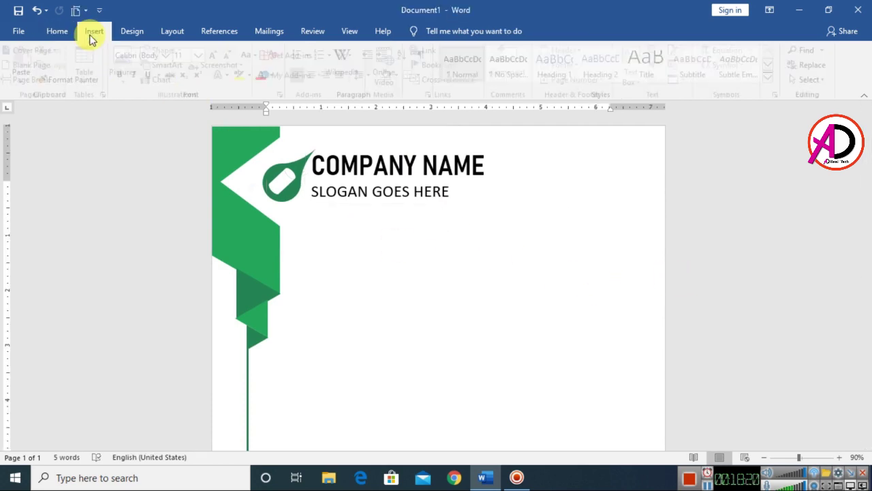
left_click(170, 51)
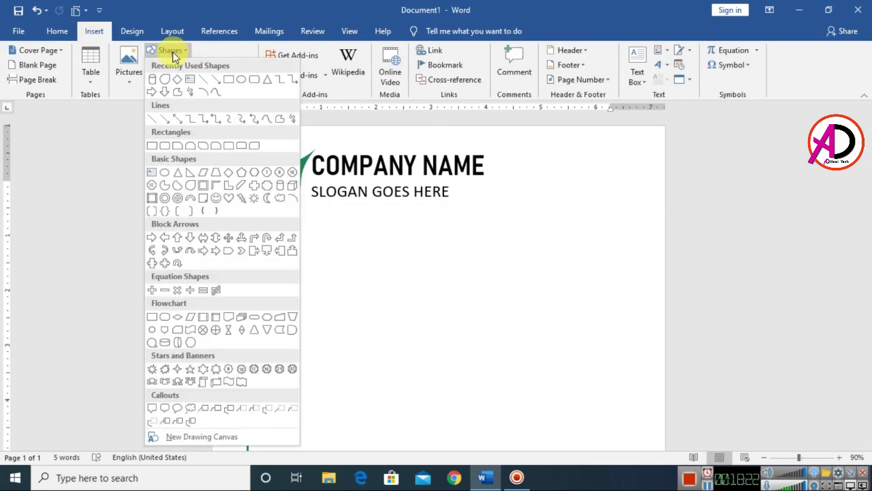
left_click(203, 81)
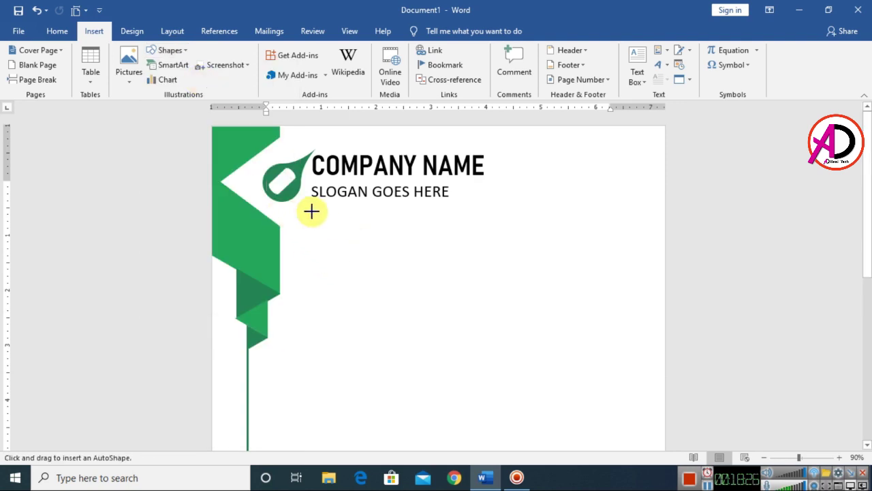
left_click_drag(306, 210, 555, 221)
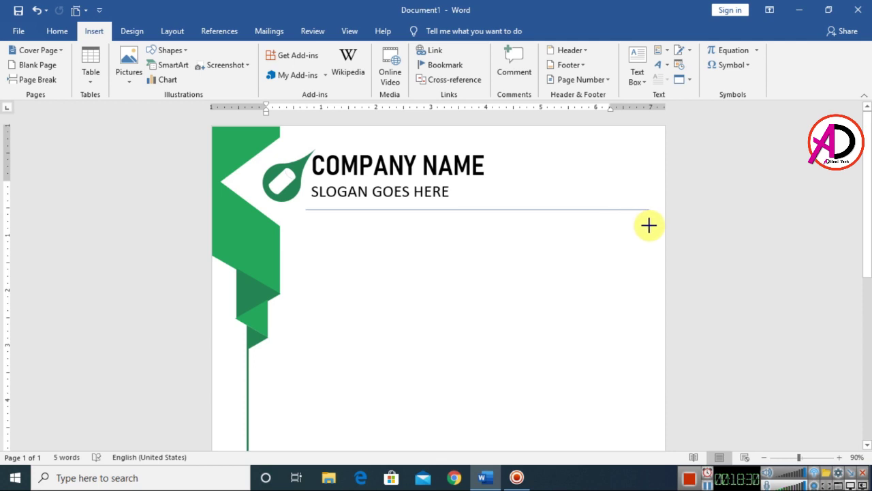
left_click_drag(648, 226, 648, 226)
Colour the line green and set its weight to 2¼ pt
left_click(285, 66)
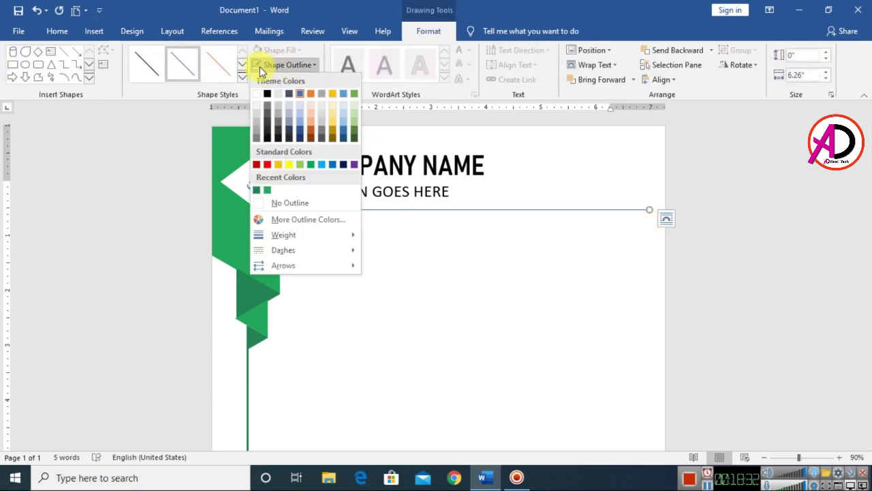
left_click(257, 190)
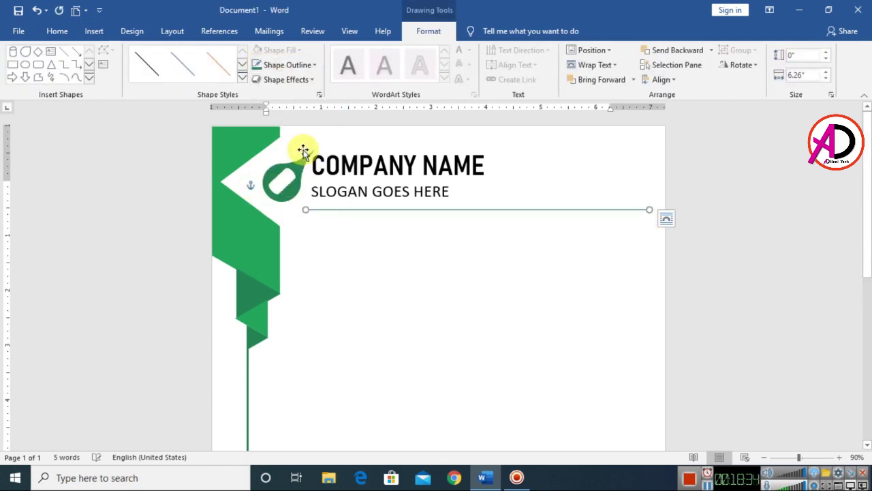
left_click(281, 66)
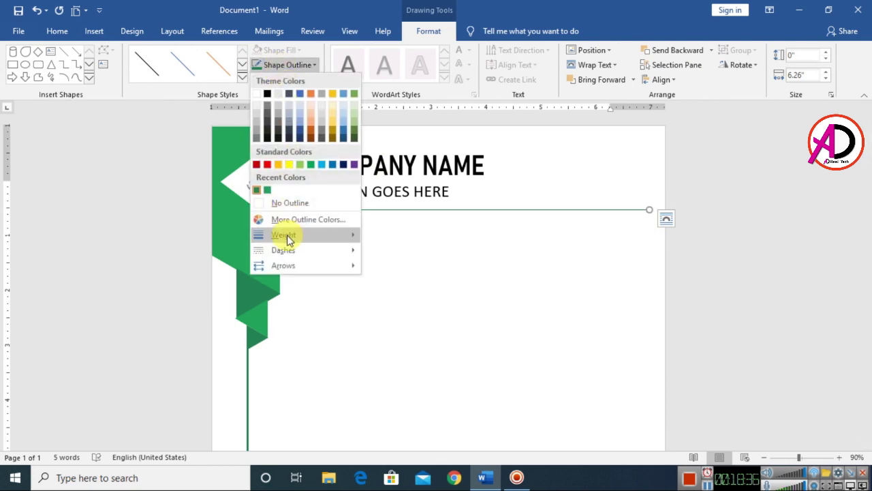
mouse_move(273, 235)
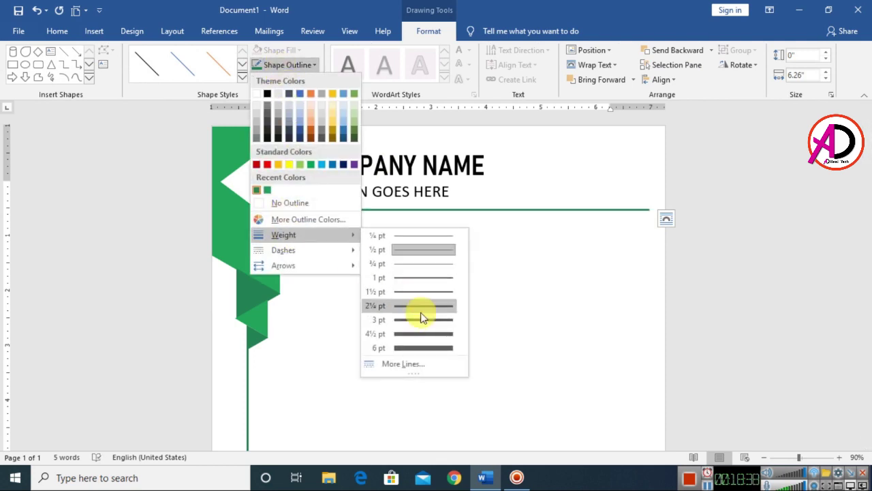
left_click(421, 308)
key("Up")
key("Up")
key("Up")
key("Up")
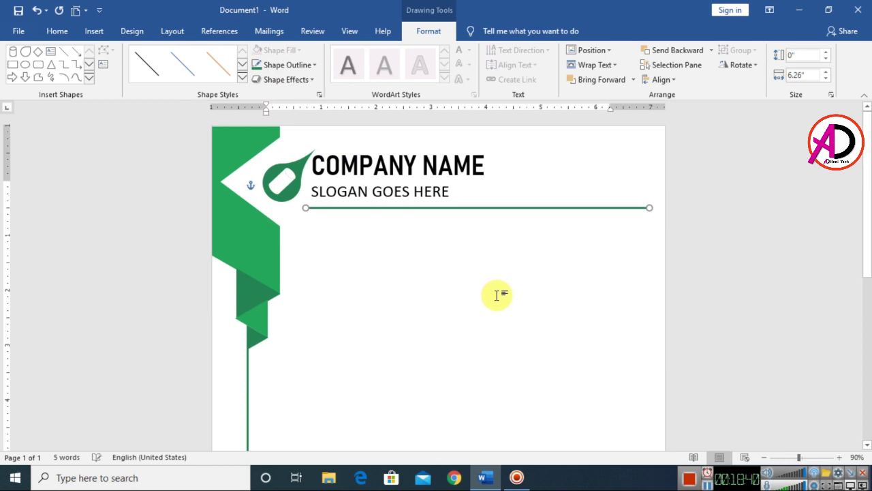
key("Down")
key("Down")
key("Down")
key("Down")
key("Down")
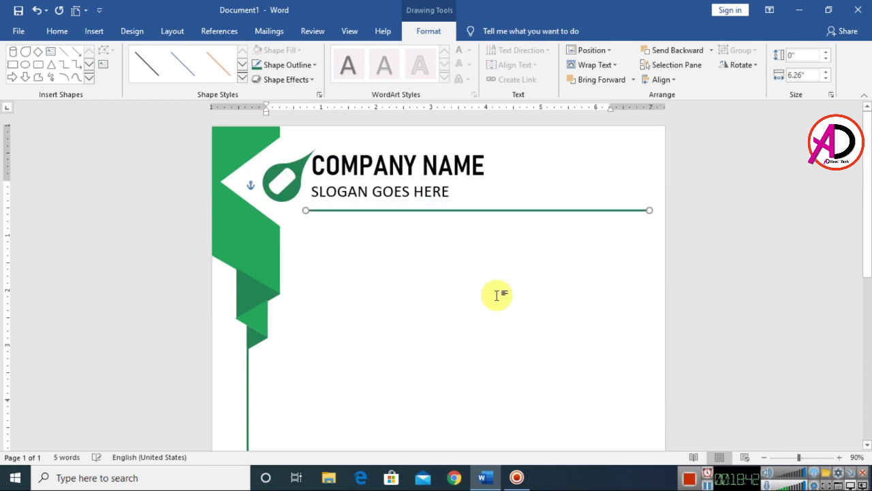
Scroll over the header to check the new divider line
left_click(487, 305)
scroll(488, 305, "down", 5, "ctrl")
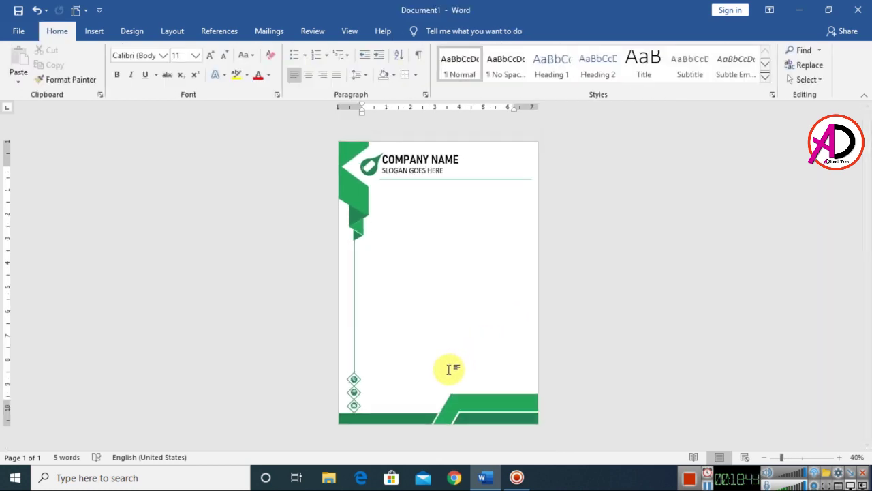
scroll(449, 368, "up", 5, "ctrl")
scroll(445, 364, "down", 5)
scroll(249, 335, "down", 2)
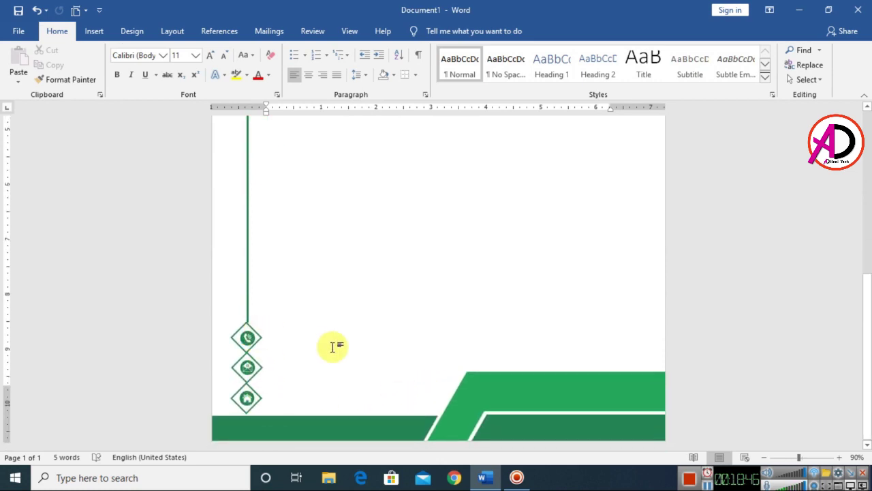
scroll(333, 344, "up", 1)
scroll(333, 345, "down", 1)
scroll(331, 381, "up", 10)
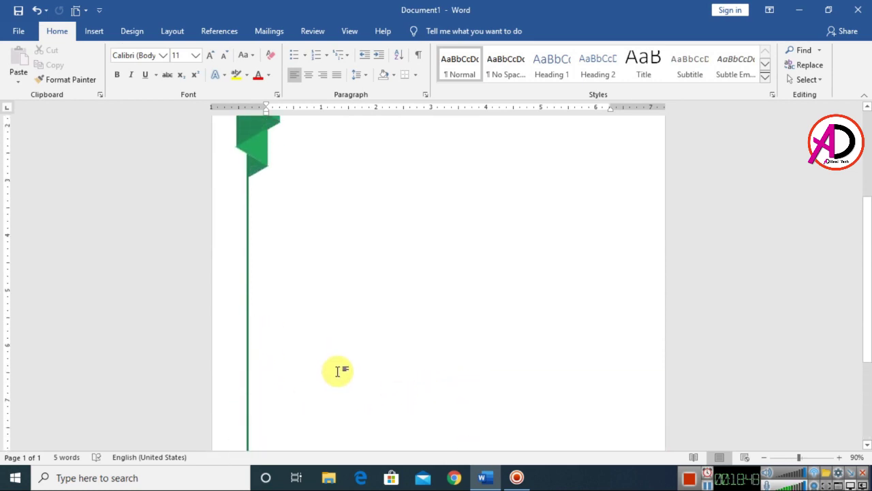
left_click(337, 188)
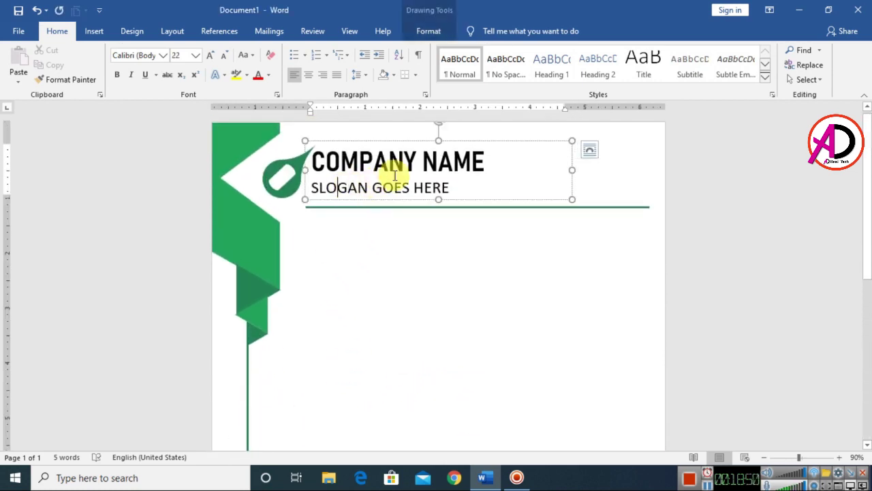
left_click(445, 267)
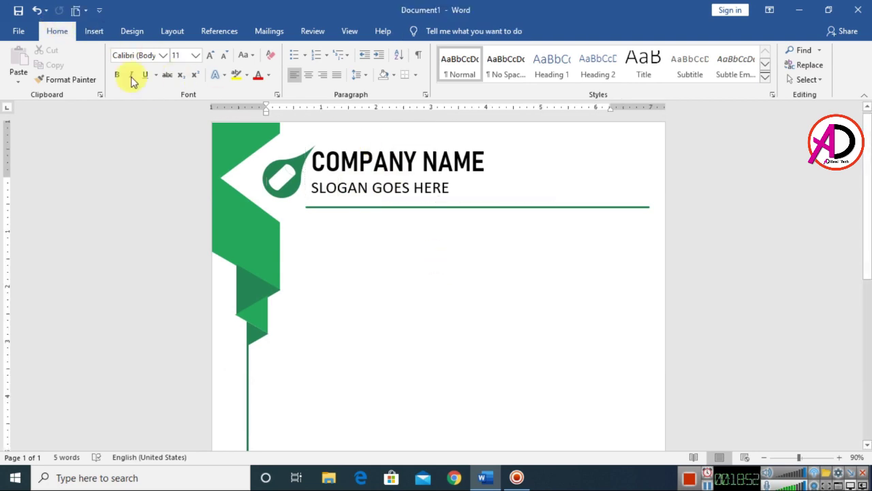
left_click(95, 32)
Draw a text box near the phone icon with single line spacing and no space after
left_click(170, 50)
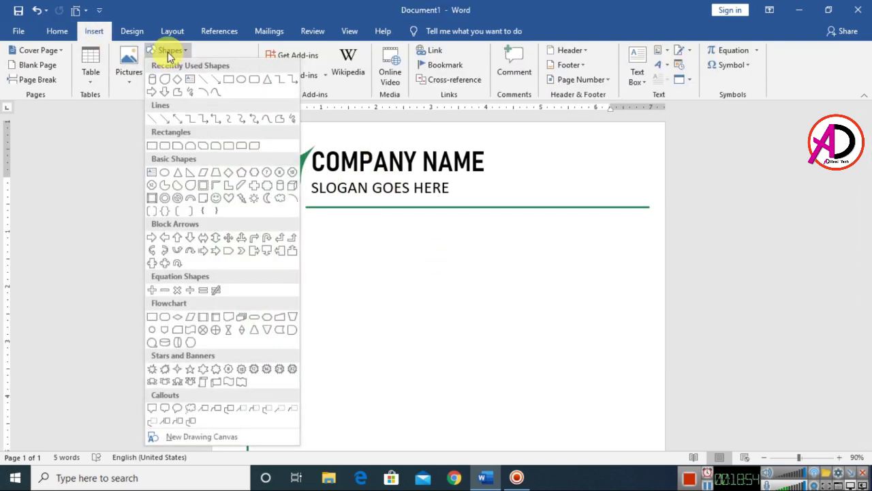
left_click(191, 86)
scroll(309, 351, "down", 8)
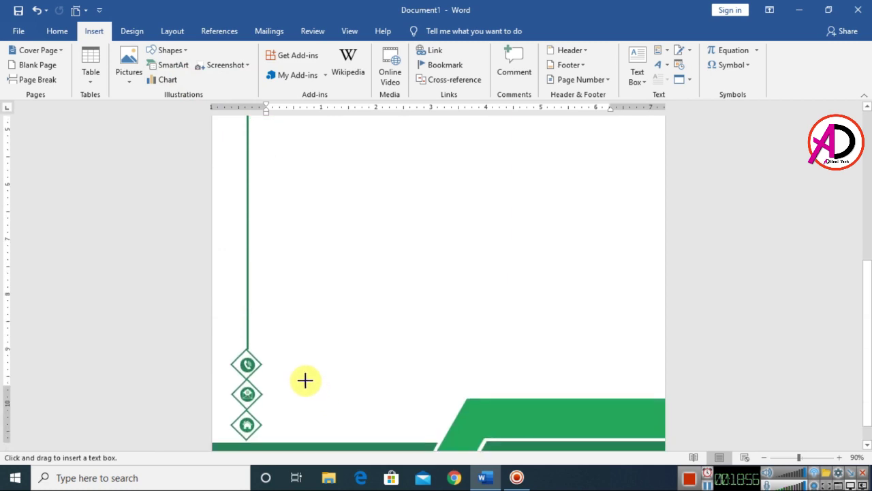
left_click_drag(276, 300, 422, 331)
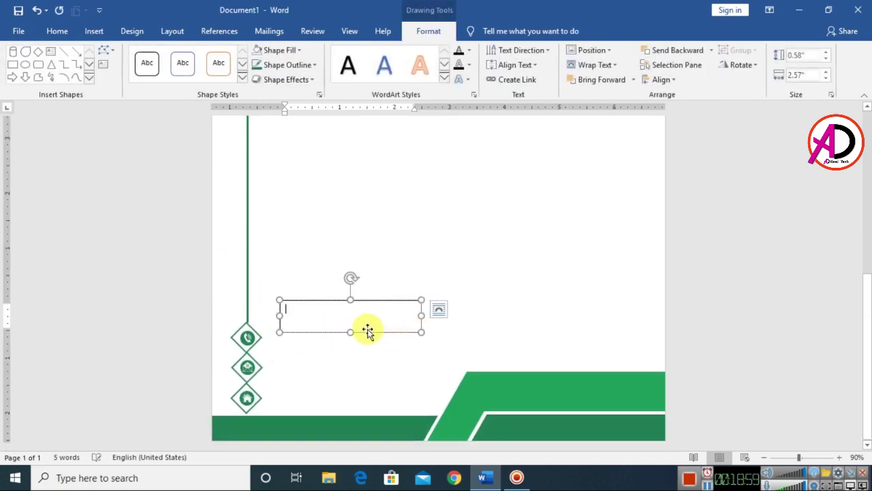
left_click(58, 33)
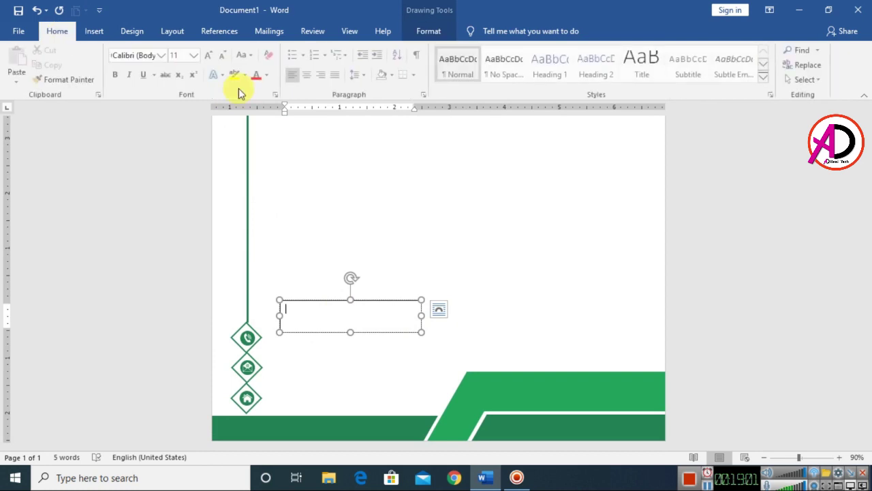
left_click(364, 77)
left_click(373, 90)
left_click(360, 75)
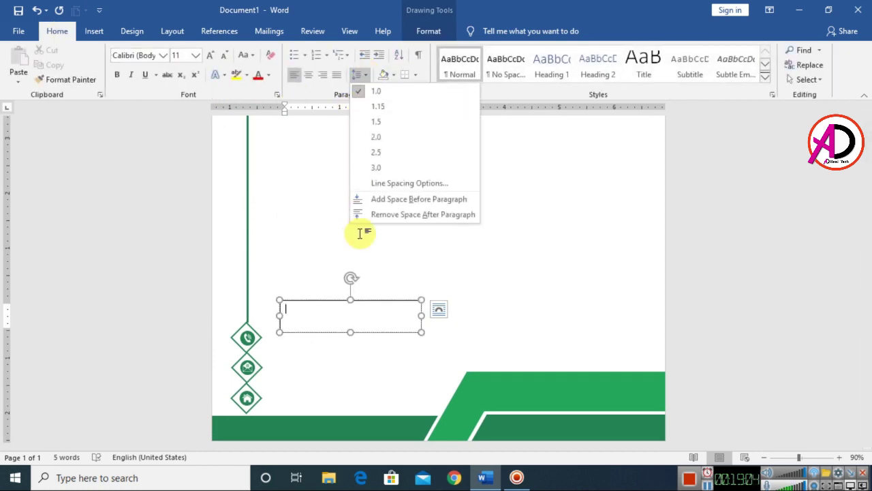
left_click(391, 215)
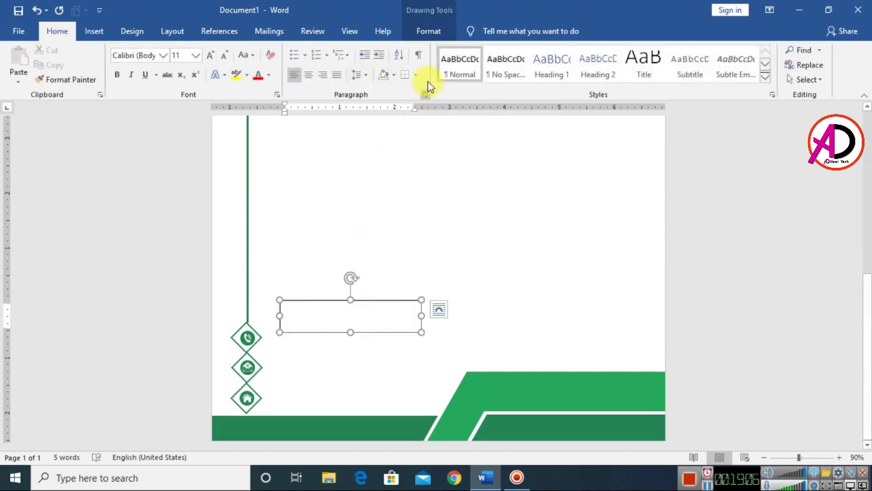
left_click(429, 31)
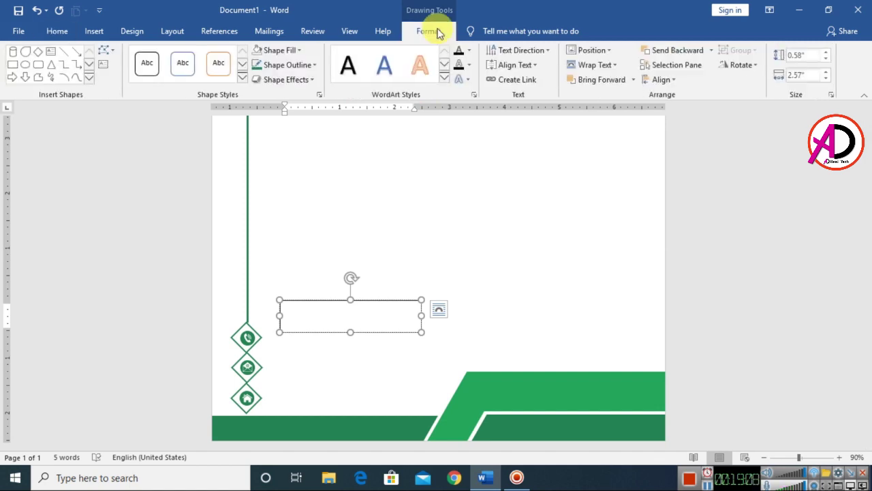
left_click(58, 31)
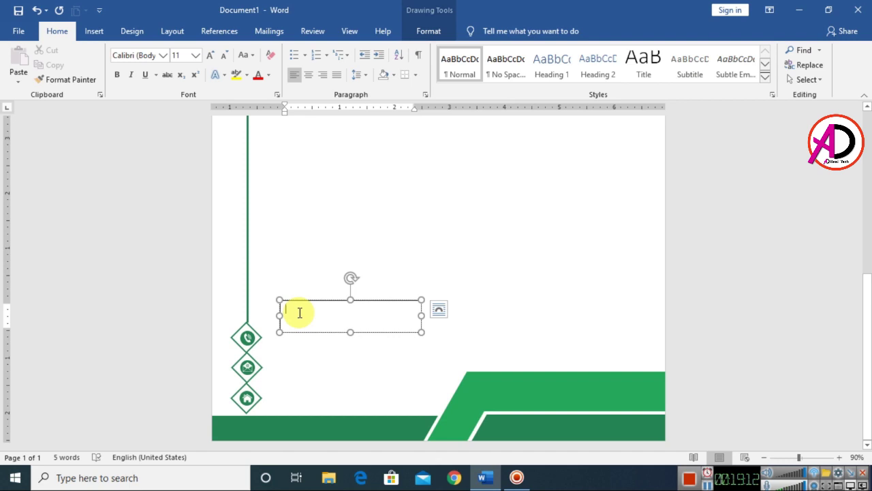
Type two placeholder phone numbers and fit the box beside the phone icon
type("0123")
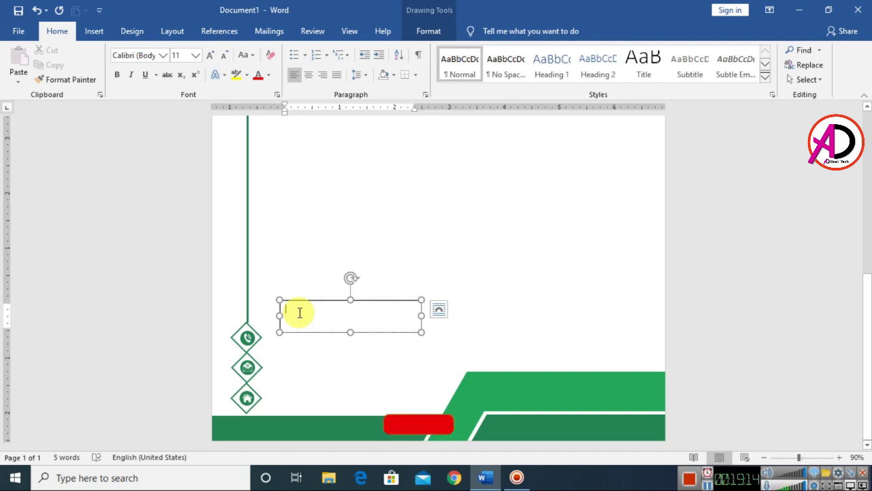
type("456789 ")
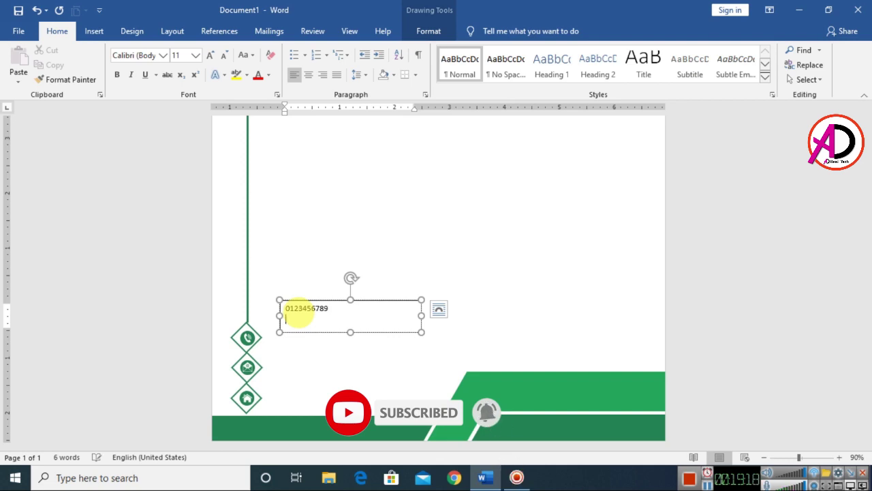
type("01234567890")
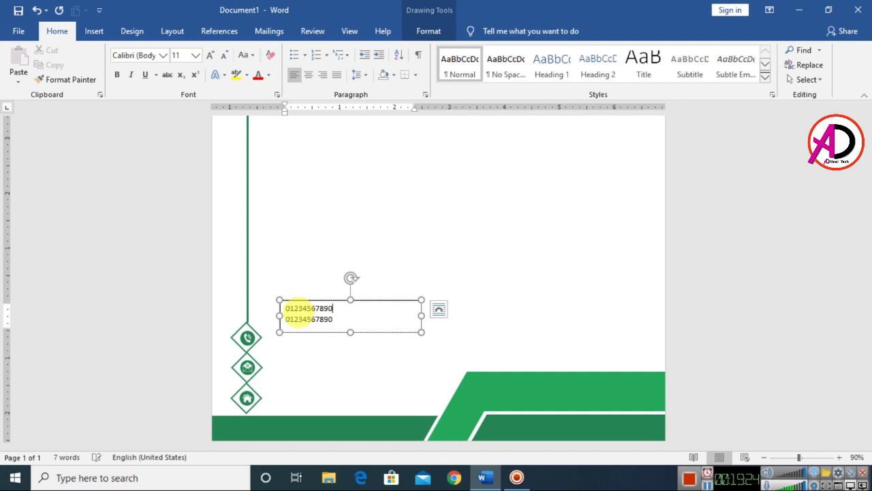
left_click_drag(352, 332, 351, 331)
left_click_drag(422, 315, 312, 321)
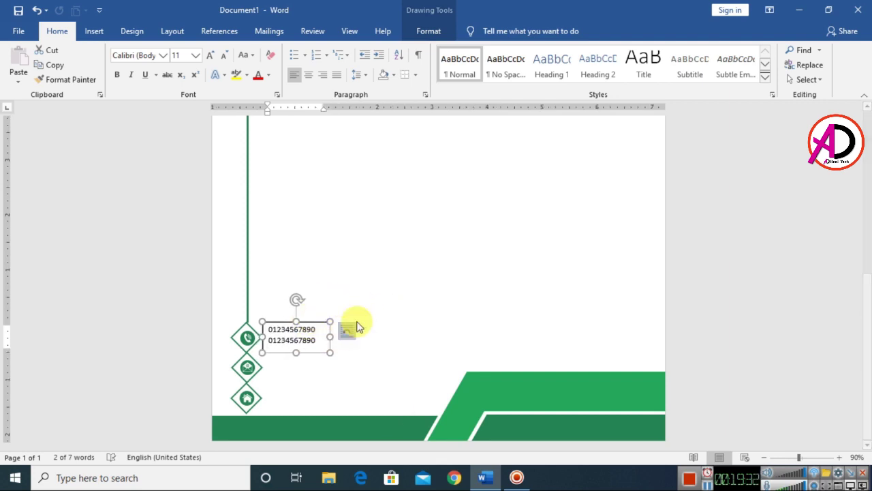
Remove the phone-number text box's outline
left_click(438, 35)
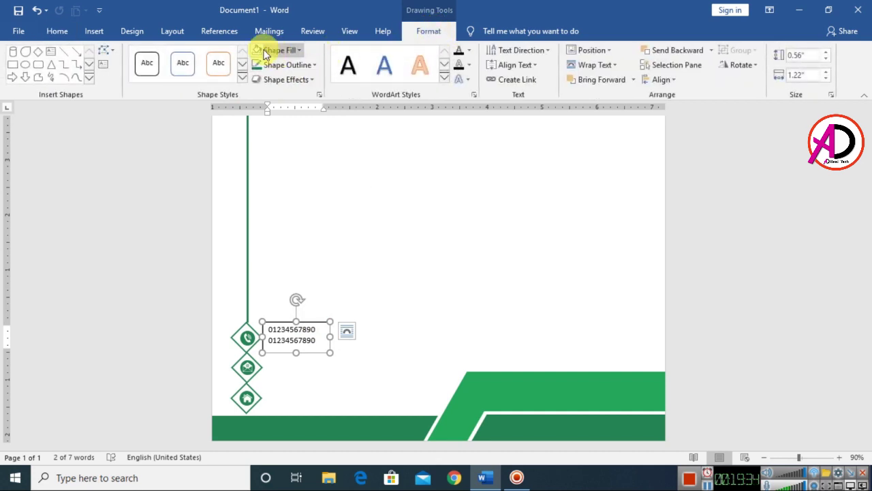
left_click(261, 70)
left_click(283, 199)
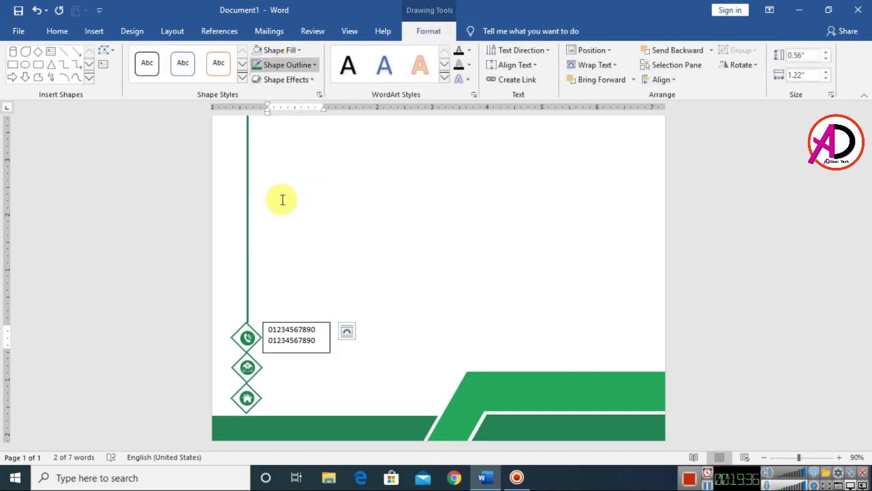
scroll(406, 265, "up", 5)
left_click(408, 279)
scroll(372, 375, "down", 6)
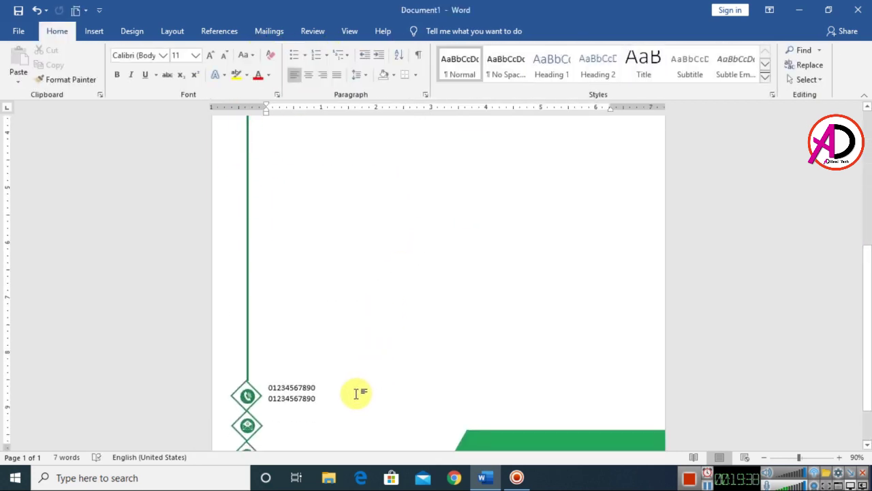
left_click(305, 399)
scroll(355, 377, "down", 2)
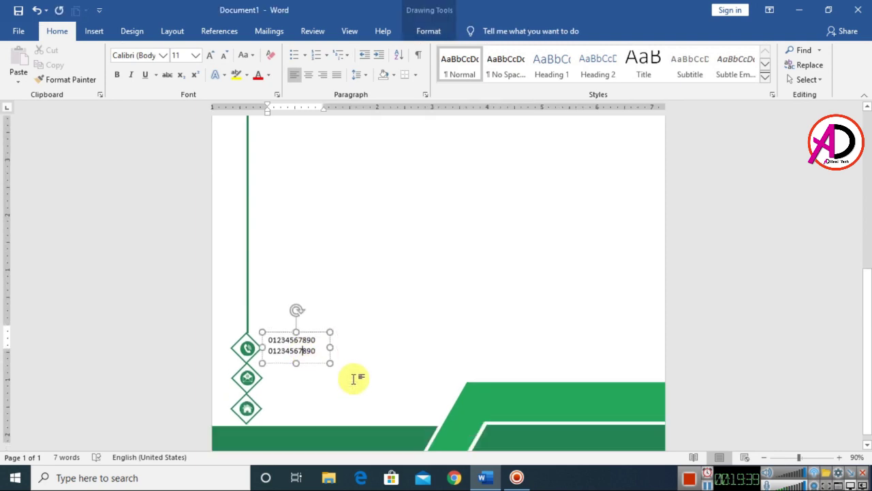
left_click(312, 353)
Copy the box beside the mail icon, type a placeholder e-mail in lowercase, and start a second line
left_click_drag(311, 354, 280, 356)
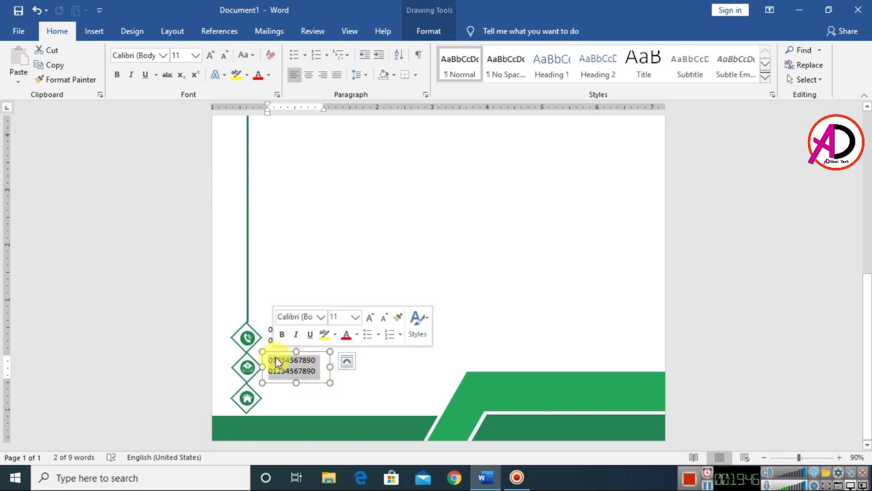
type("ABC@GMAIL.COM")
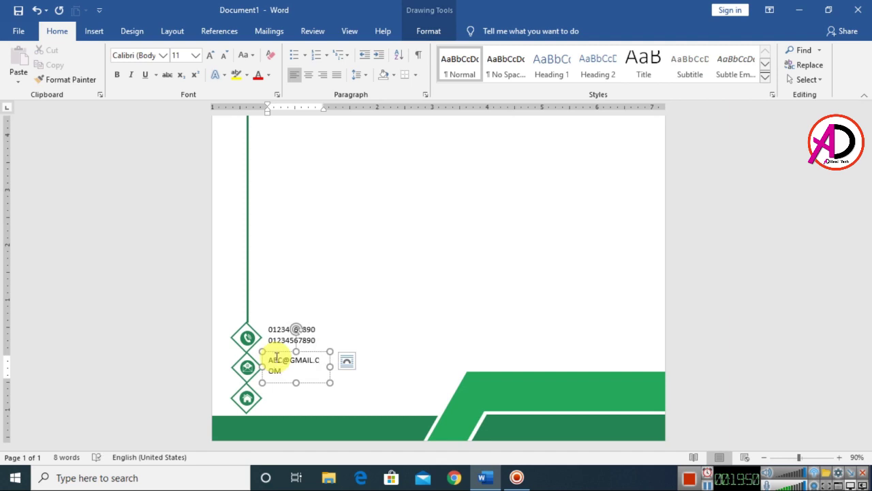
triple_click(276, 355)
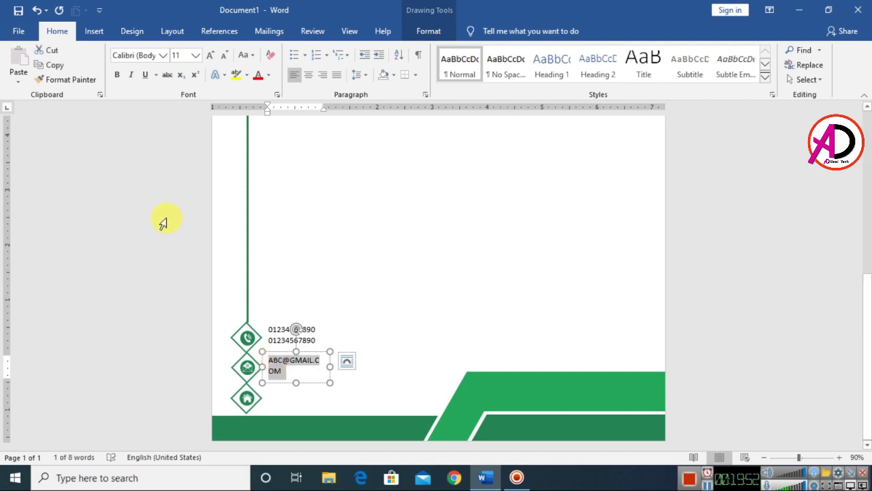
left_click(246, 54)
left_click(267, 86)
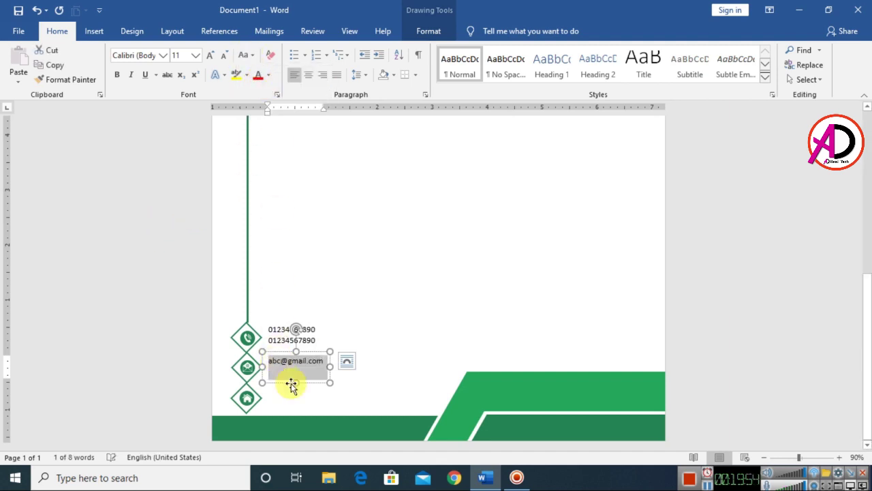
left_click(325, 362)
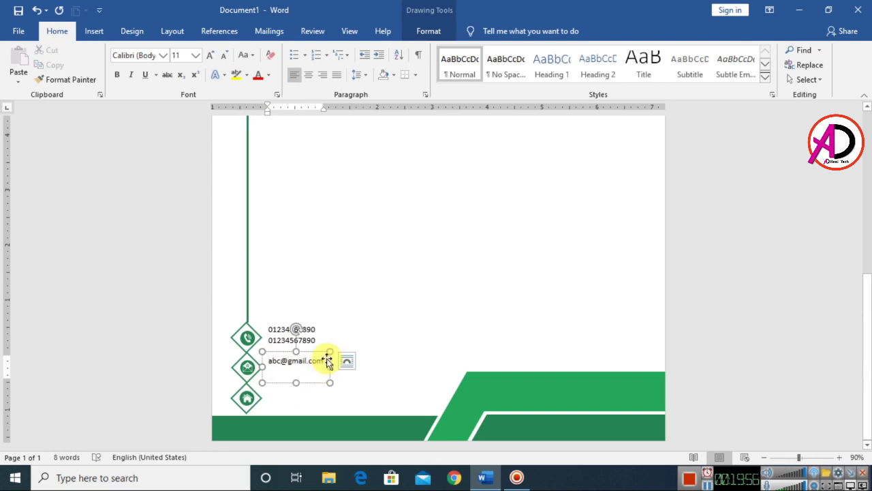
key("Return")
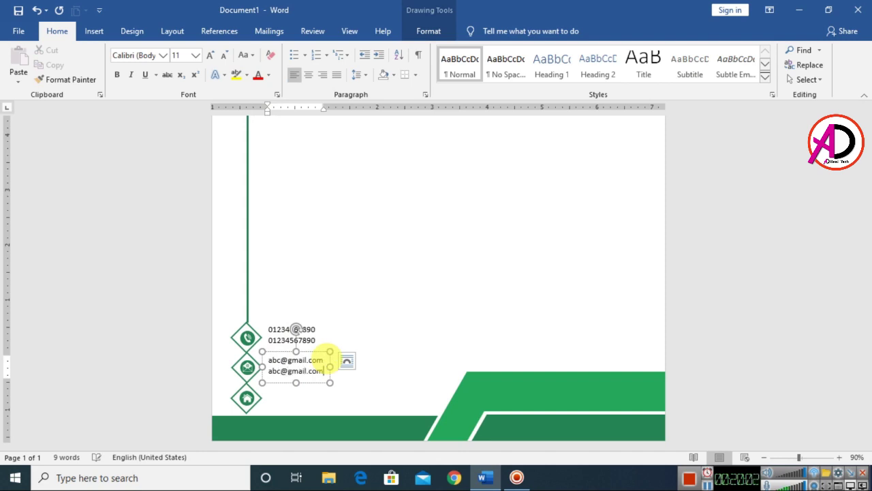
Duplicate the e-mail box beside the house icon and fill it with 'Address Line' and 'Address Line 1'
left_click_drag(303, 387, 270, 391)
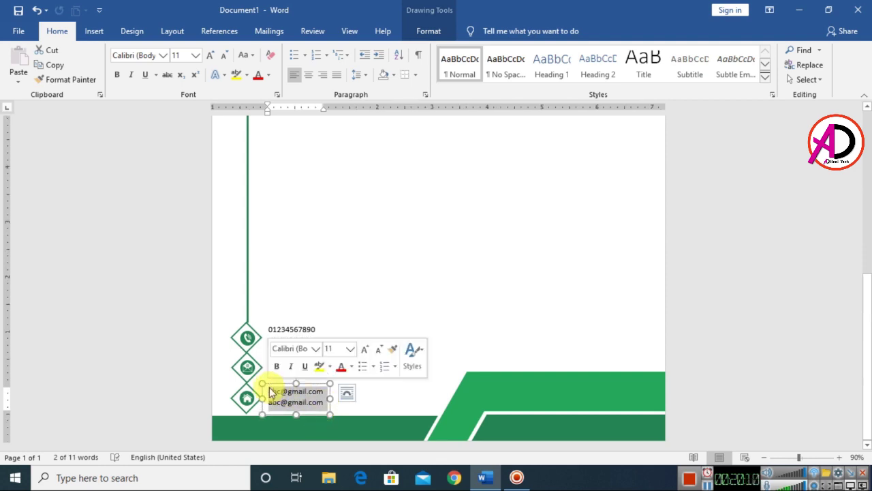
key("Delete")
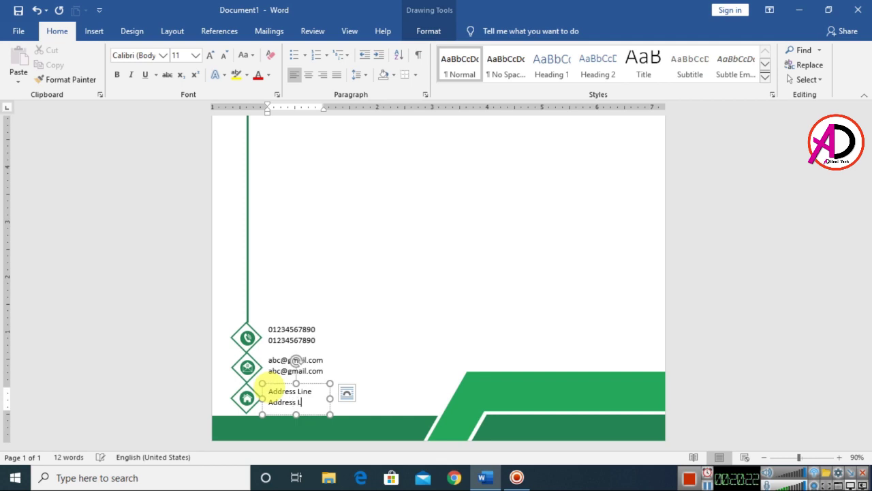
left_click(418, 312)
scroll(419, 311, "up", 8)
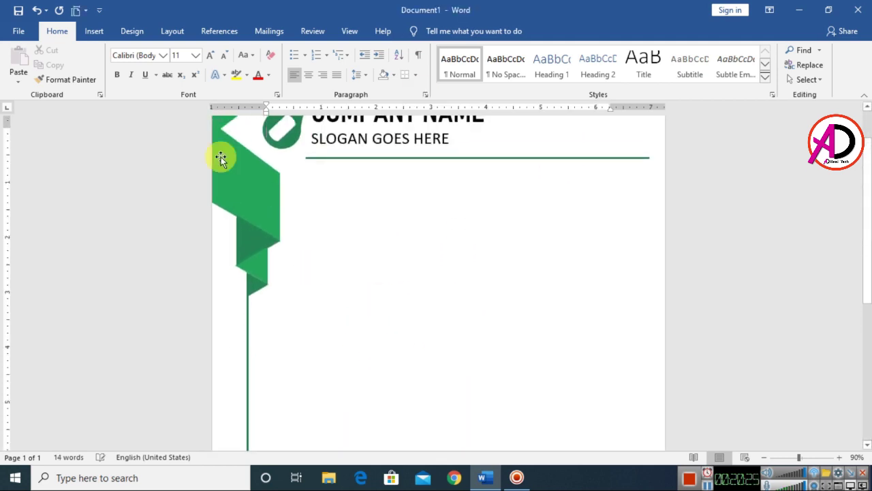
left_click(464, 159)
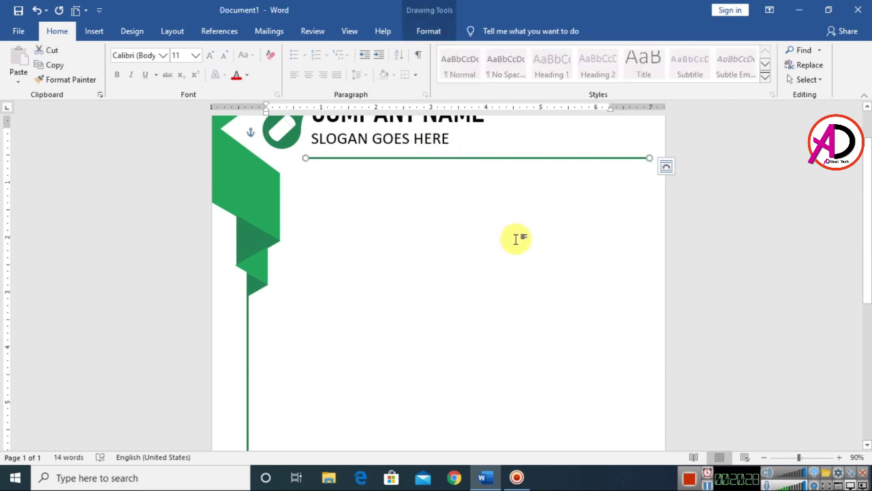
key("ctrl+d")
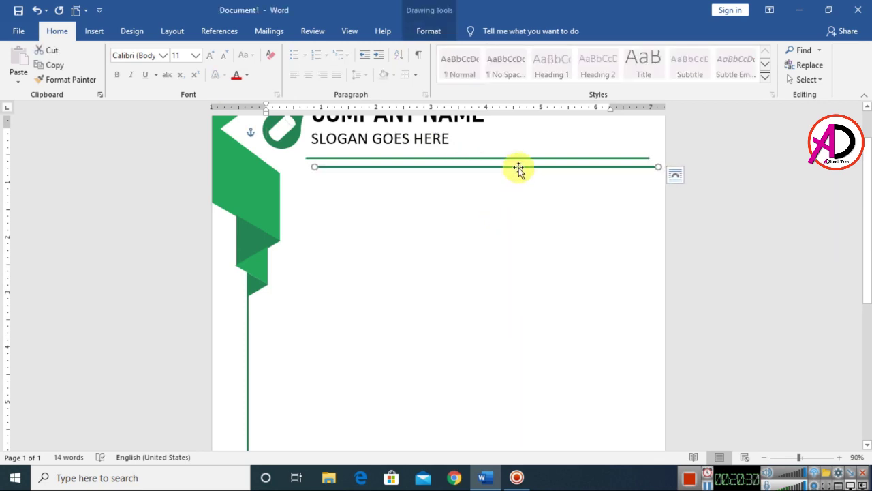
left_click_drag(518, 169, 493, 292)
left_click_drag(635, 293, 402, 287)
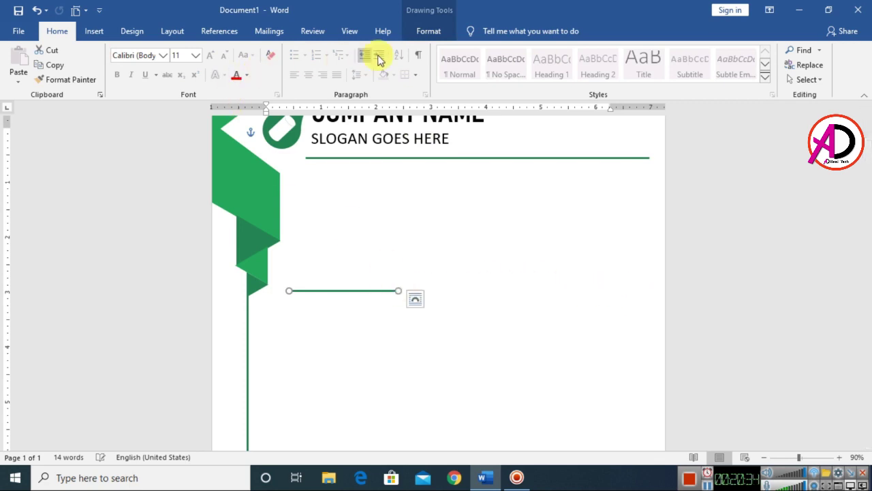
left_click(429, 30)
left_click(287, 77)
left_click(289, 66)
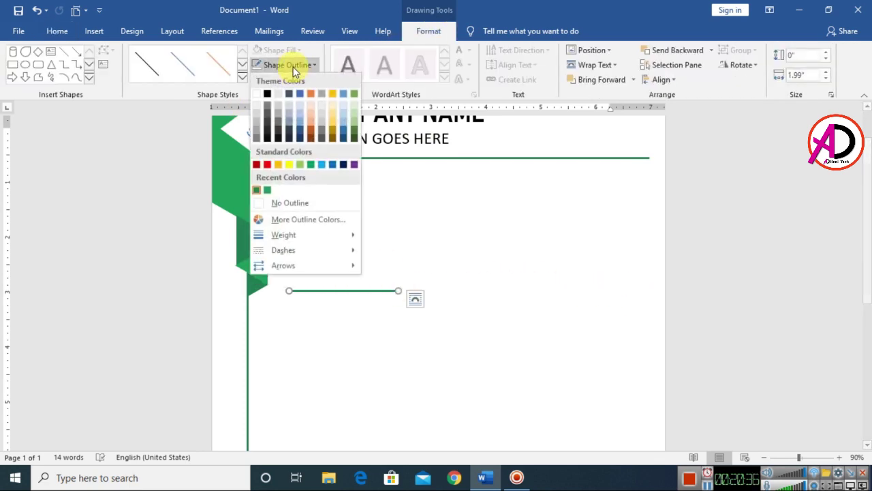
mouse_move(296, 236)
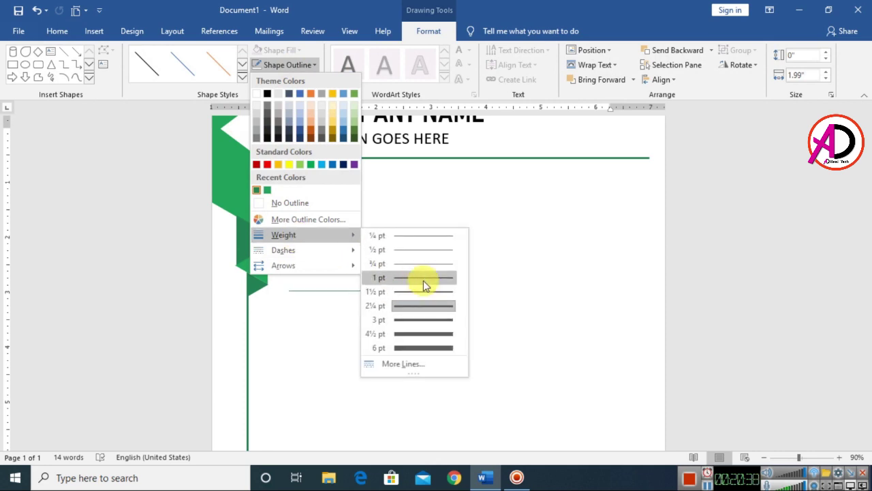
left_click(423, 291)
scroll(473, 329, "down", 4)
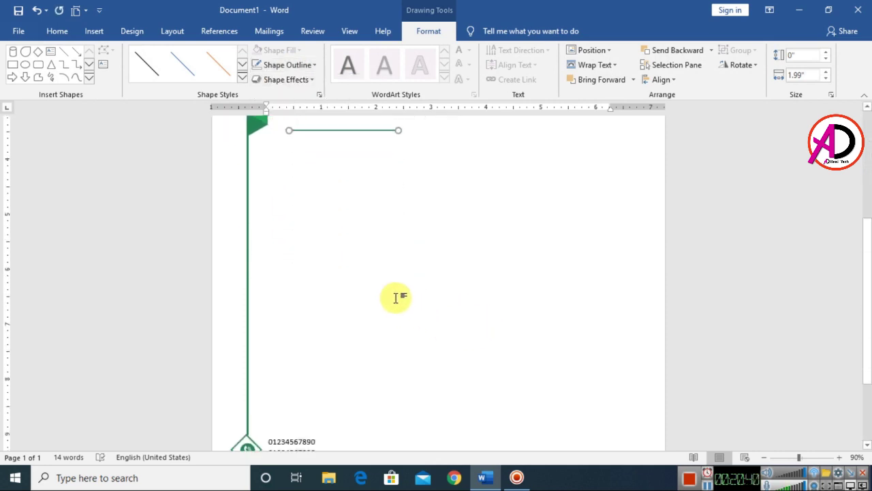
scroll(396, 298, "down", 1)
scroll(366, 239, "down", 1, "ctrl")
left_click(350, 129)
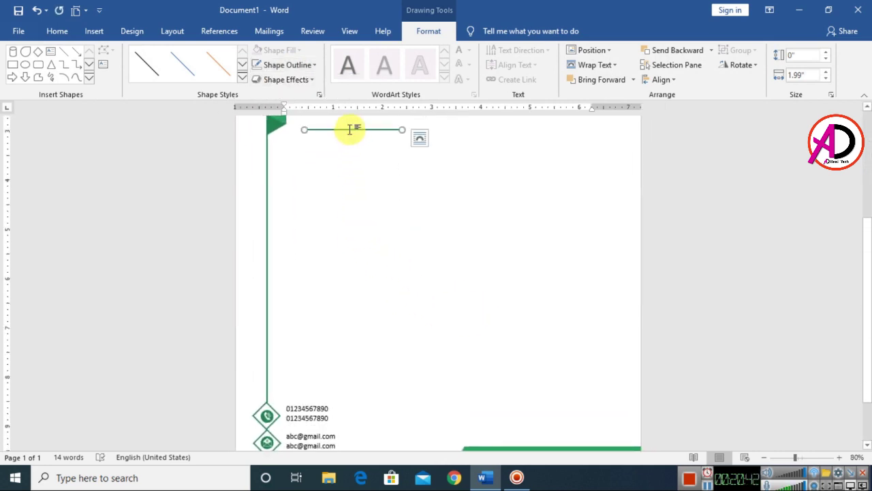
scroll(350, 130, "up", 4)
left_click(362, 245)
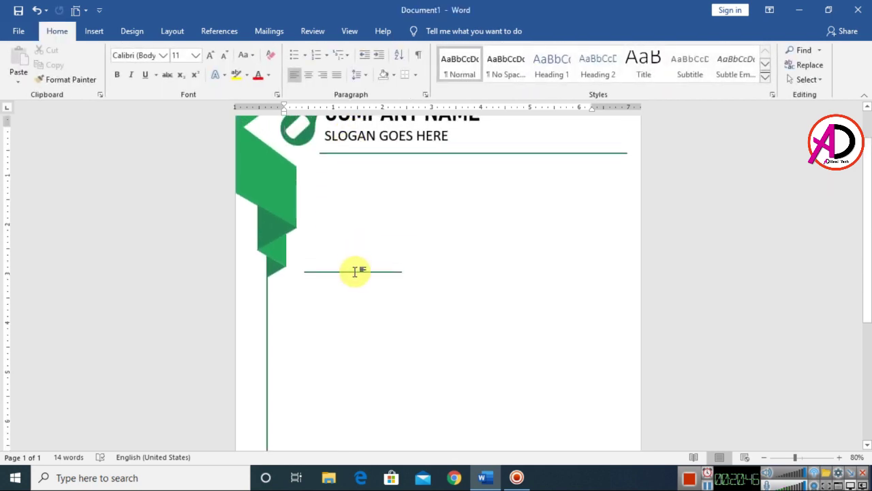
left_click_drag(356, 273, 375, 415)
scroll(392, 388, "down", 3)
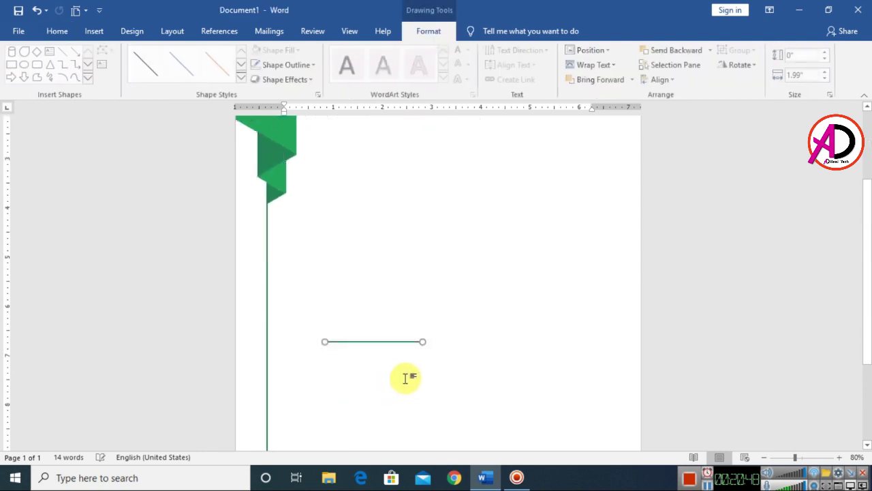
left_click_drag(368, 299, 334, 429)
scroll(358, 408, "down", 3)
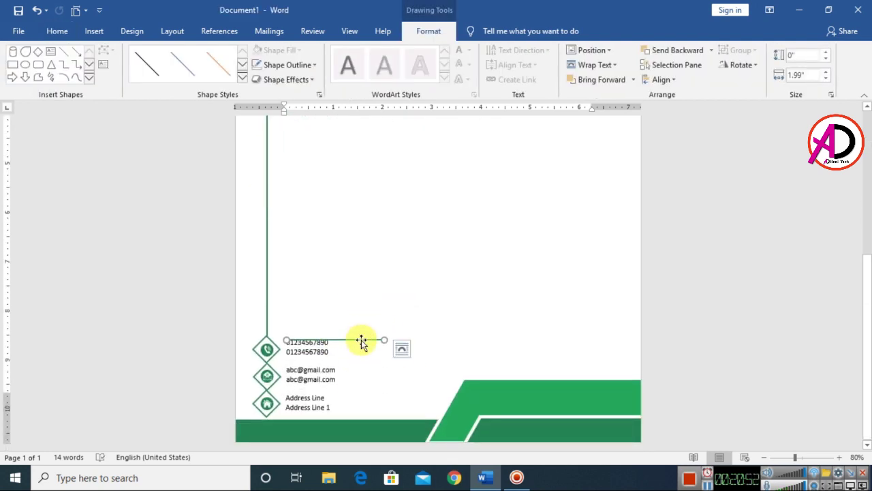
scroll(360, 341, "up", 5)
left_click(405, 370)
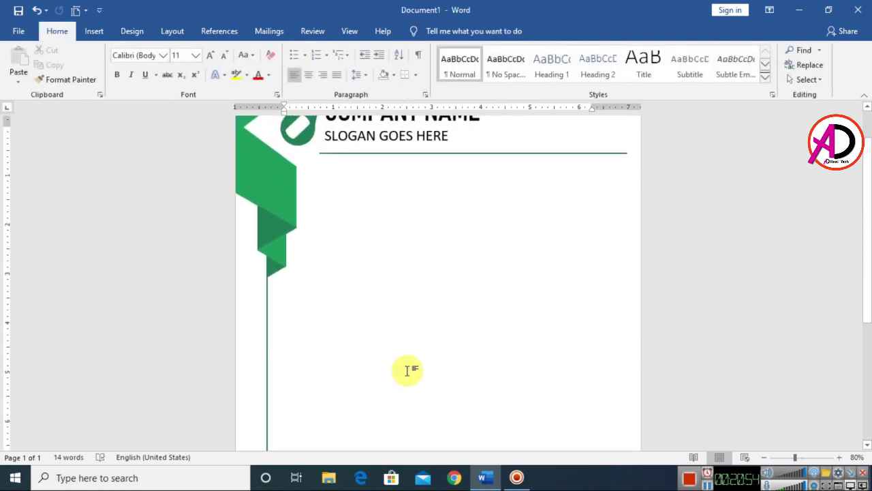
scroll(449, 363, "down", 4)
scroll(447, 368, "up", 3)
scroll(447, 368, "up", 1)
scroll(282, 248, "down", 2)
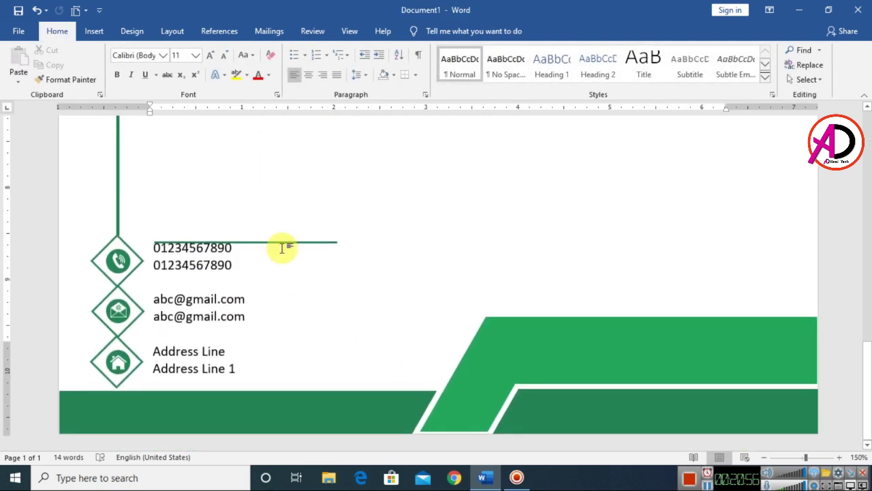
left_click_drag(278, 244, 278, 277)
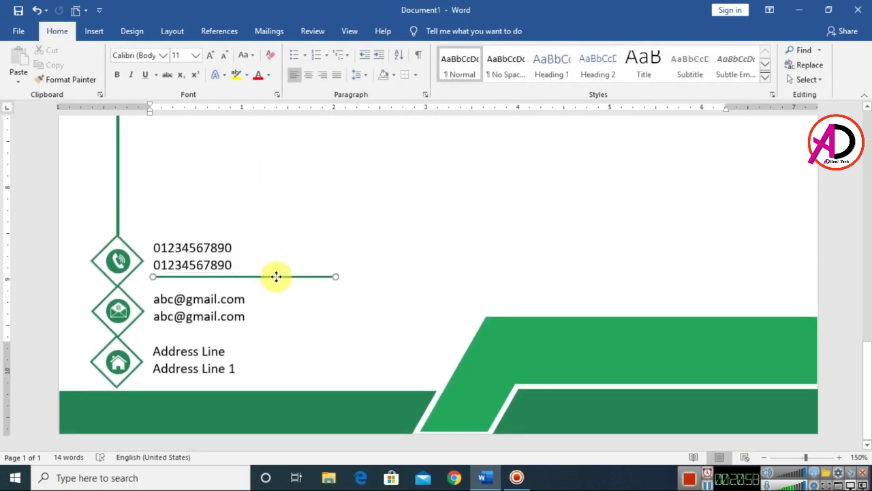
left_click_drag(334, 280, 293, 279)
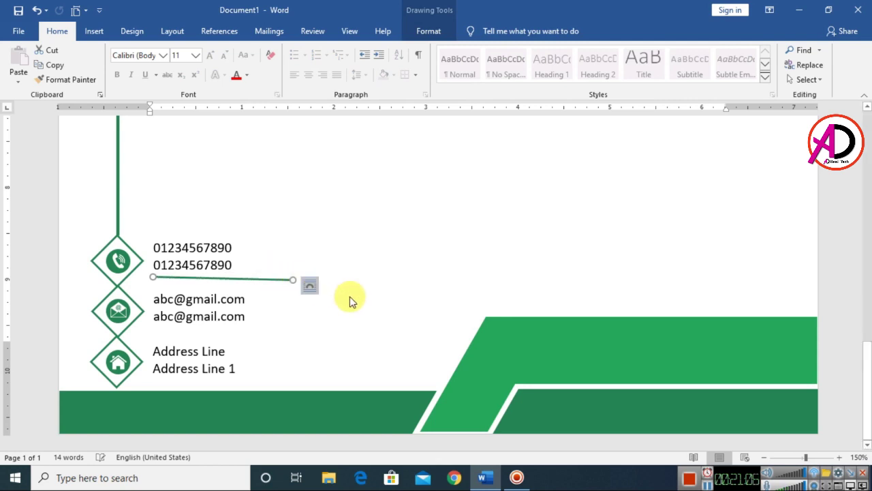
left_click(402, 278)
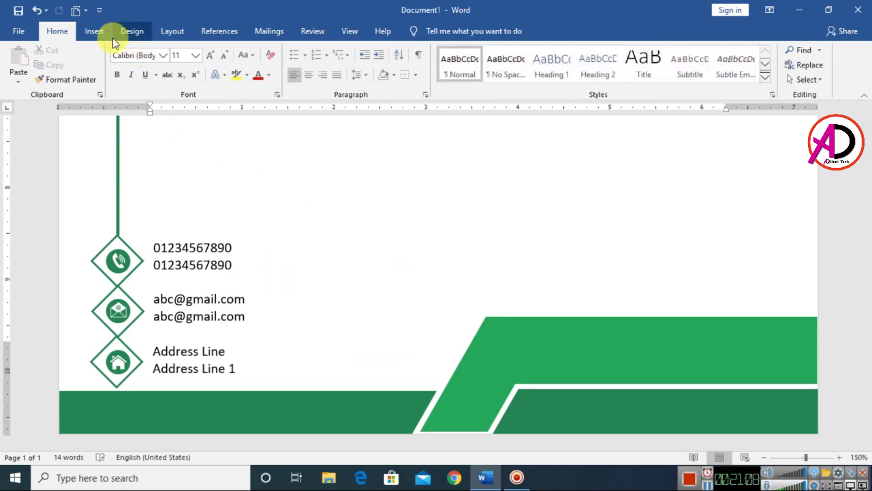
Draw a 1 pt green line under the phone numbers
left_click(94, 31)
left_click(185, 52)
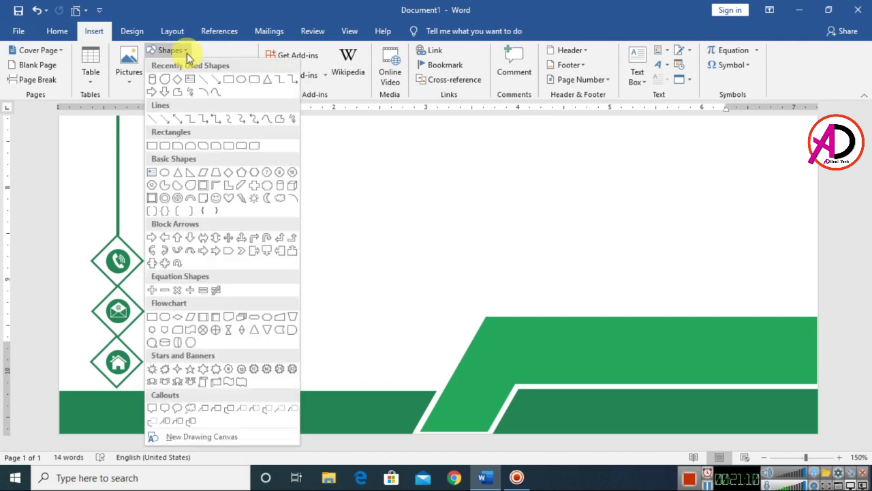
left_click(164, 123)
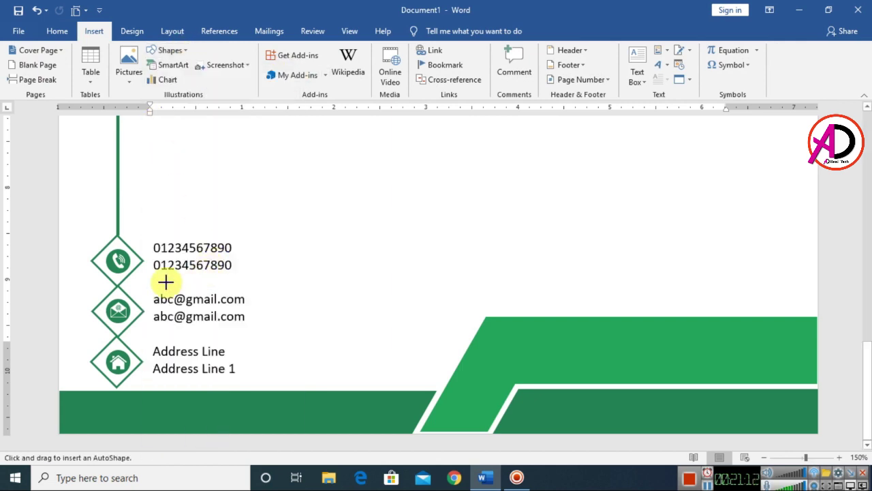
mouse_move(152, 278)
left_mouse_down()
mouse_move(274, 278)
mouse_move(252, 277)
mouse_move(263, 276)
left_mouse_up()
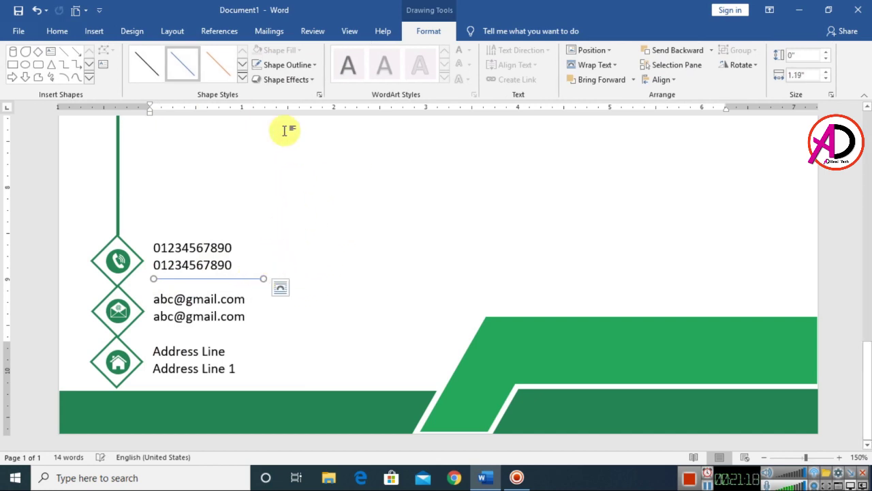
left_click(281, 64)
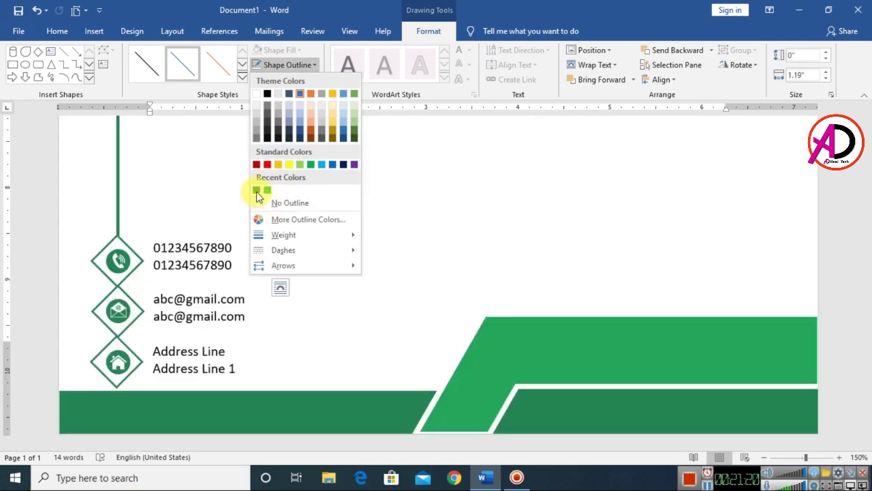
left_click(257, 190)
left_click(285, 65)
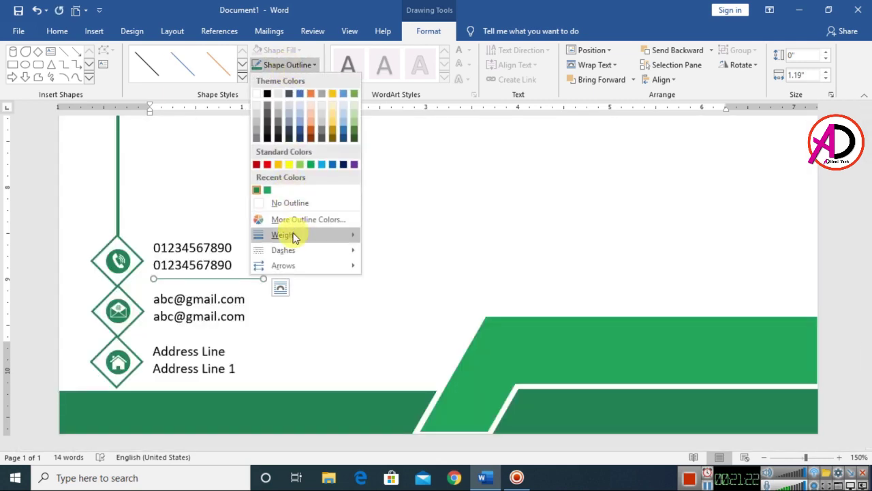
mouse_move(279, 234)
left_click(409, 279)
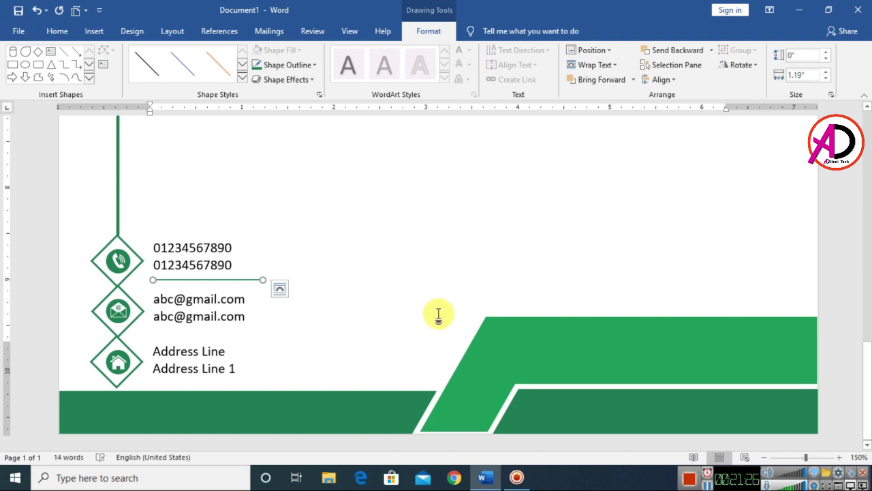
Copy the divider line below the e-mail addresses and below the address lines
left_click_drag(248, 280, 262, 296)
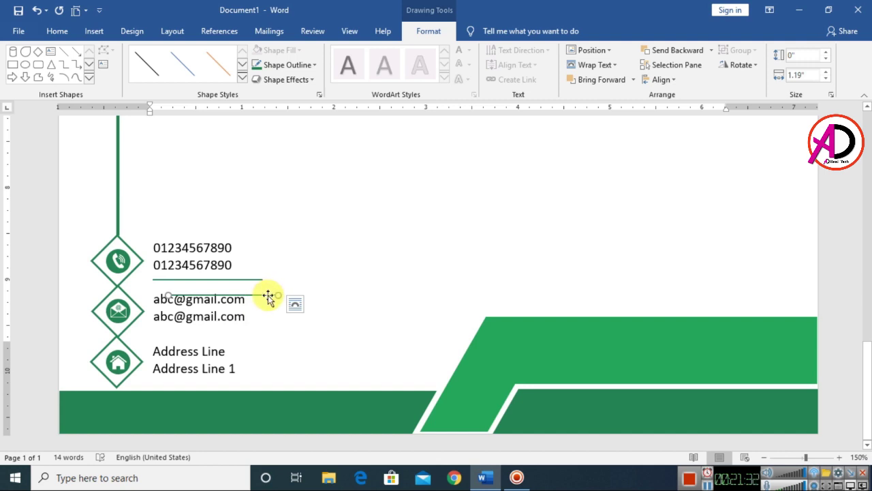
left_click_drag(268, 298, 263, 331)
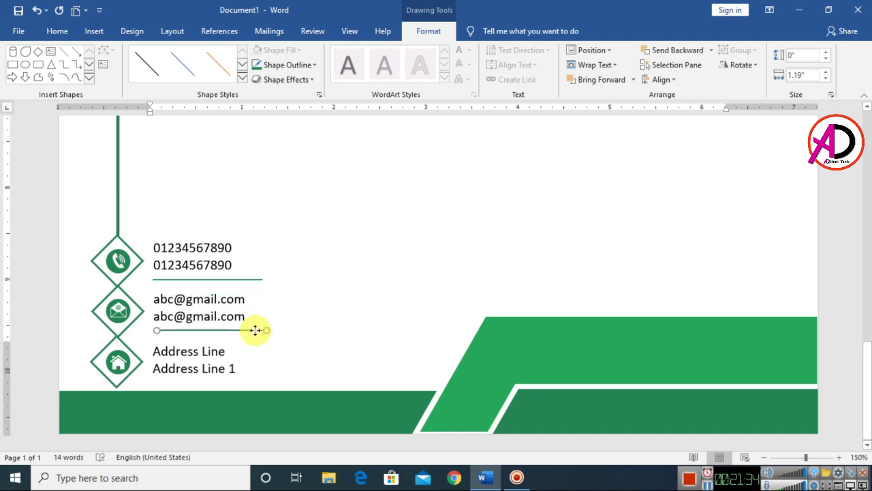
left_click_drag(244, 332, 259, 349)
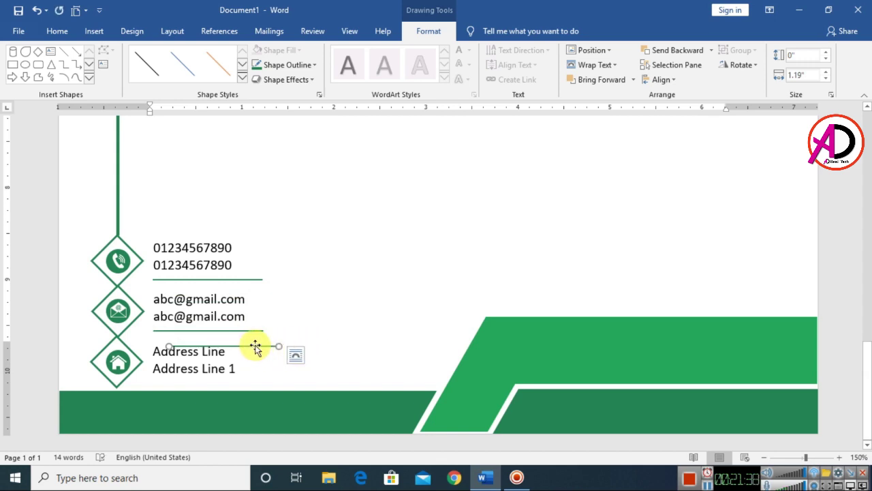
left_click_drag(256, 347, 252, 384)
left_click(266, 348)
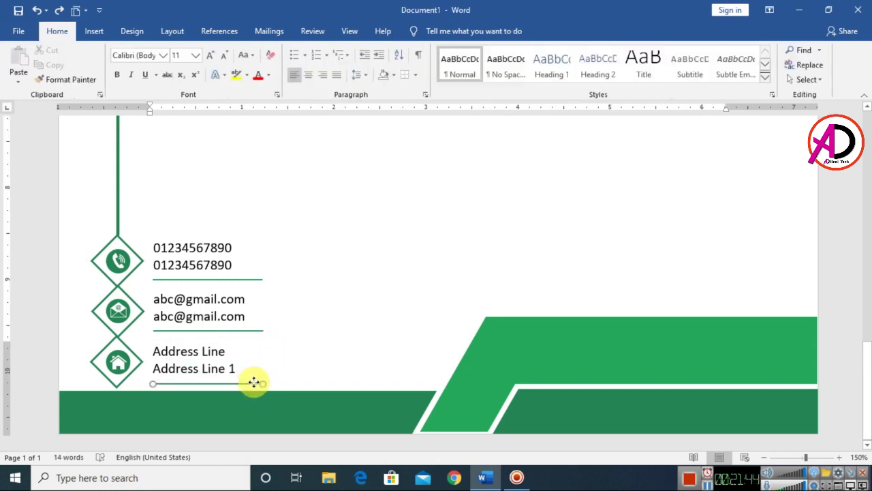
Insert the QR code image from this computer
left_click(327, 341)
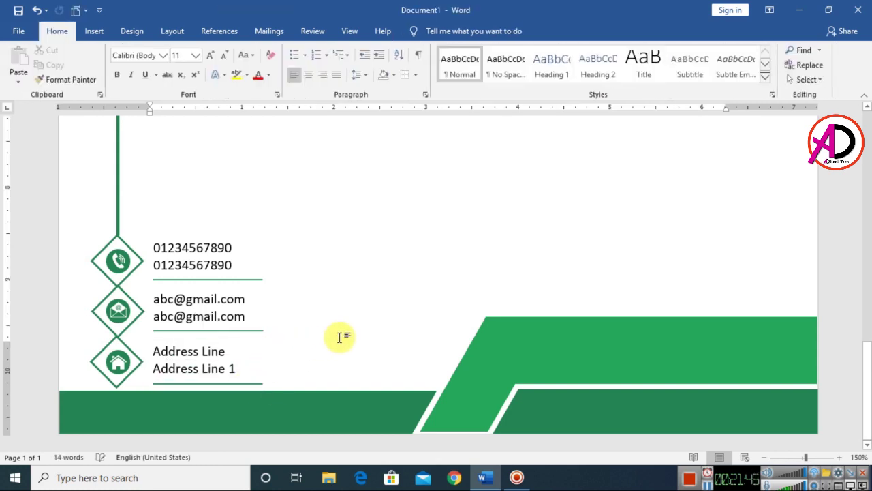
scroll(359, 319, "down", 12, "ctrl")
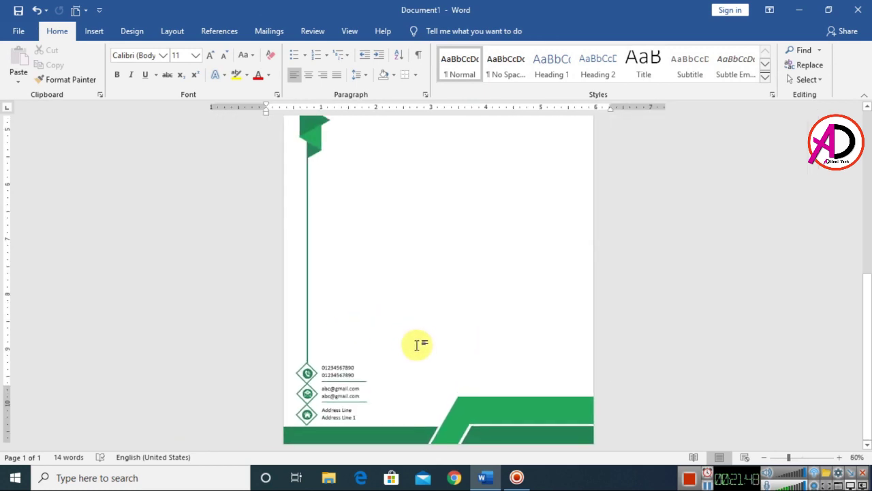
scroll(454, 366, "up", 5, "ctrl")
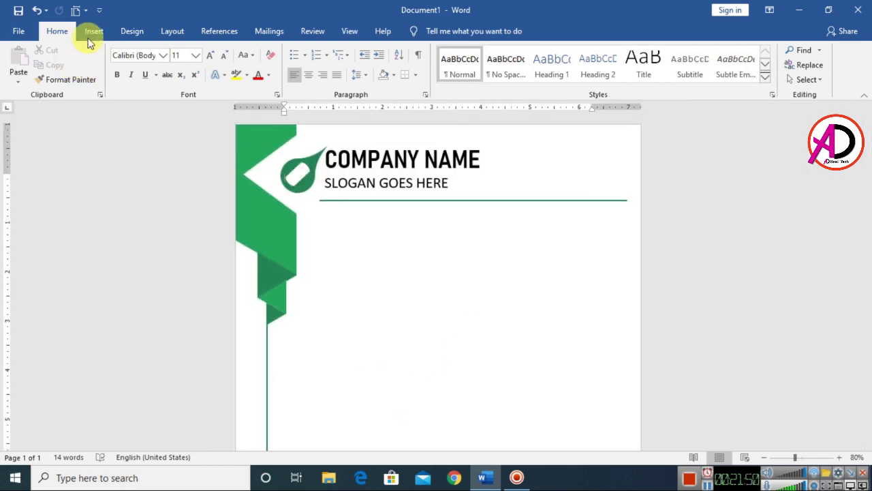
left_click(94, 30)
left_click(127, 64)
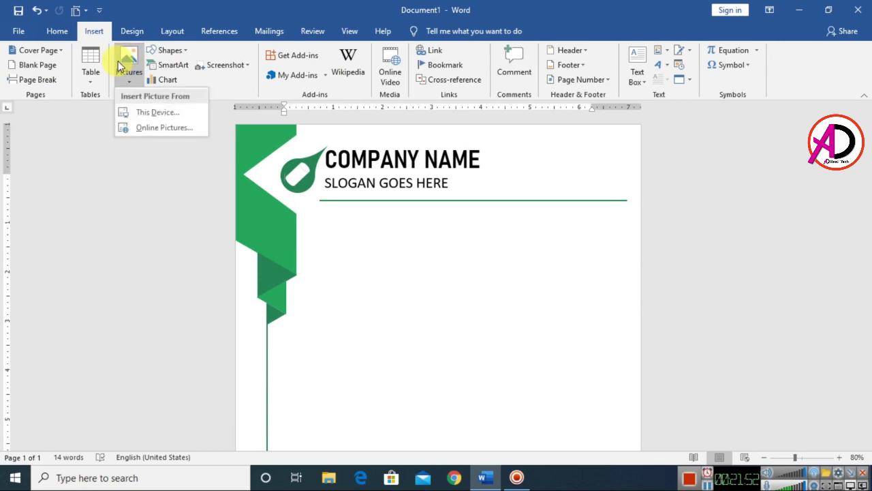
left_click(149, 114)
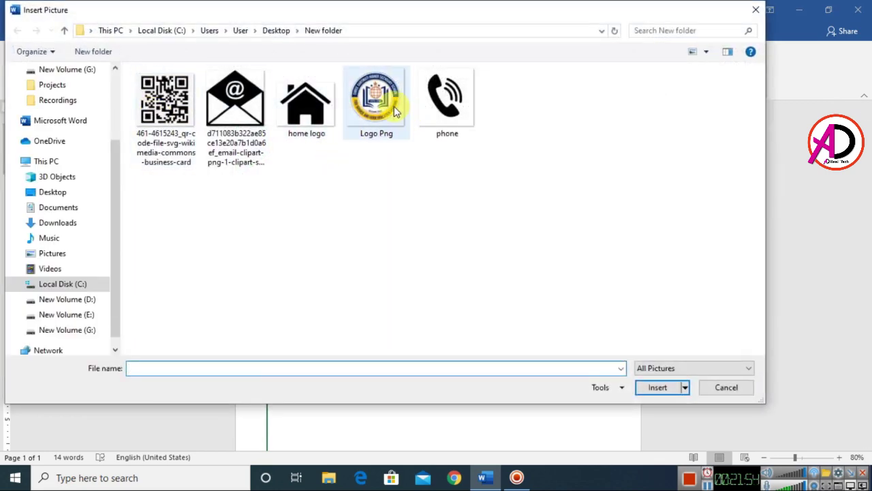
left_click(170, 102)
left_click(658, 387)
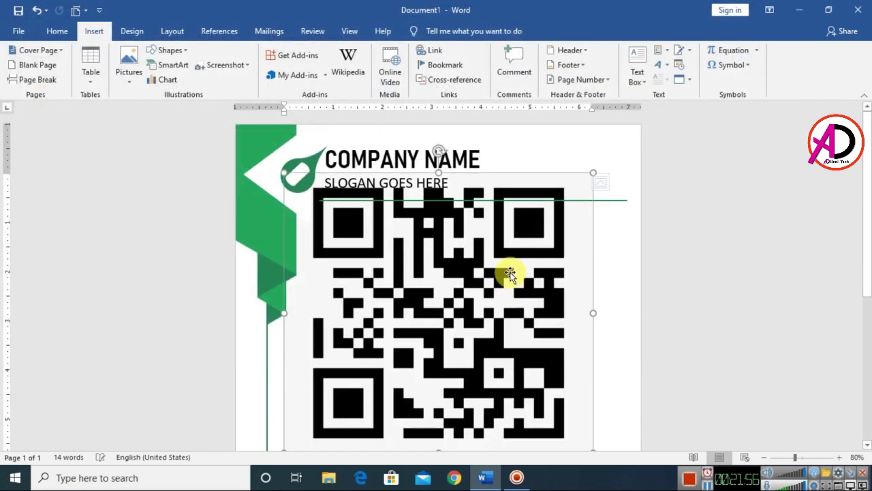
Set the QR code in front of text, shrink it, and place it at the green header line's right end
left_click_drag(593, 174, 375, 233)
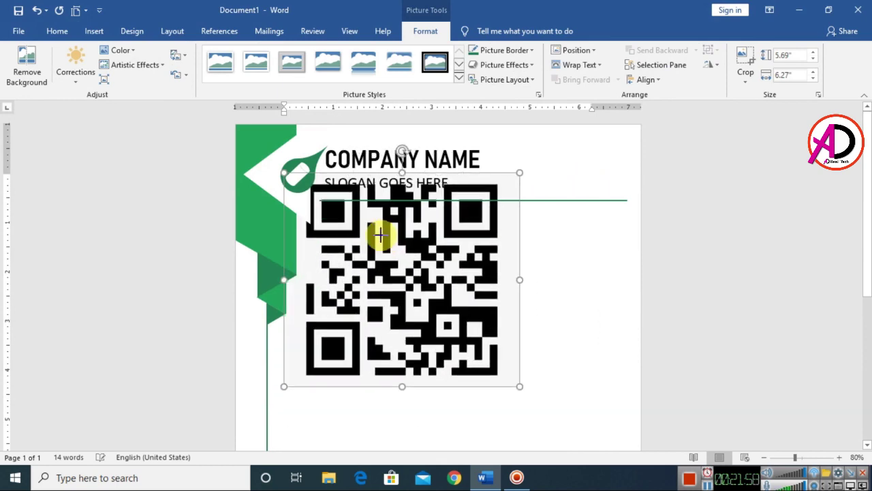
left_click(583, 65)
left_click(605, 173)
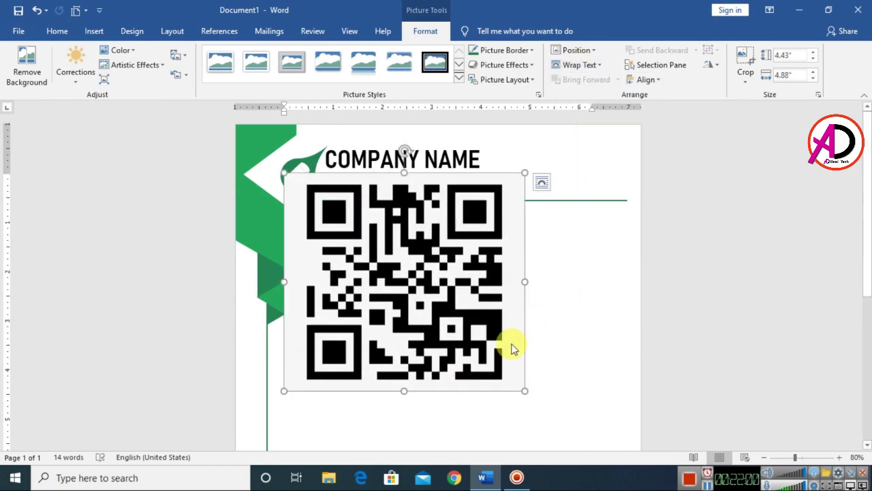
left_click_drag(520, 390, 597, 201)
left_click(674, 302)
left_click(594, 263)
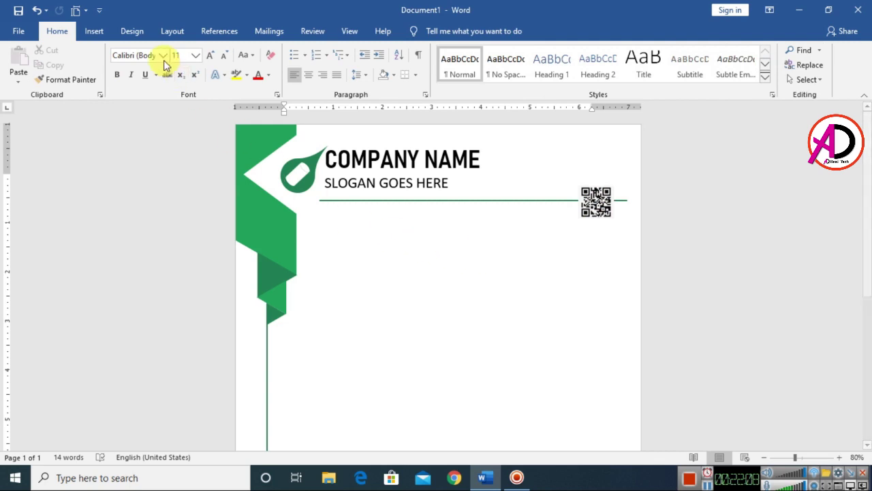
Draw a text box below the header and type 'Date' in it
left_click(92, 32)
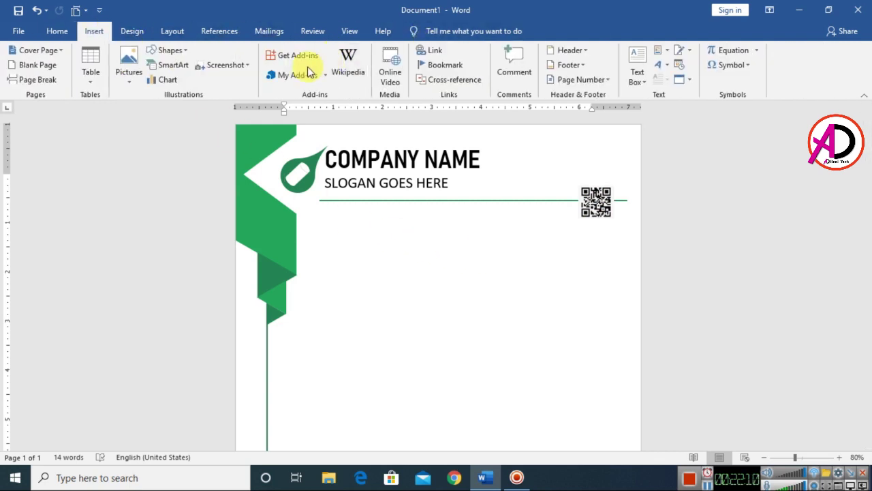
left_click(176, 53)
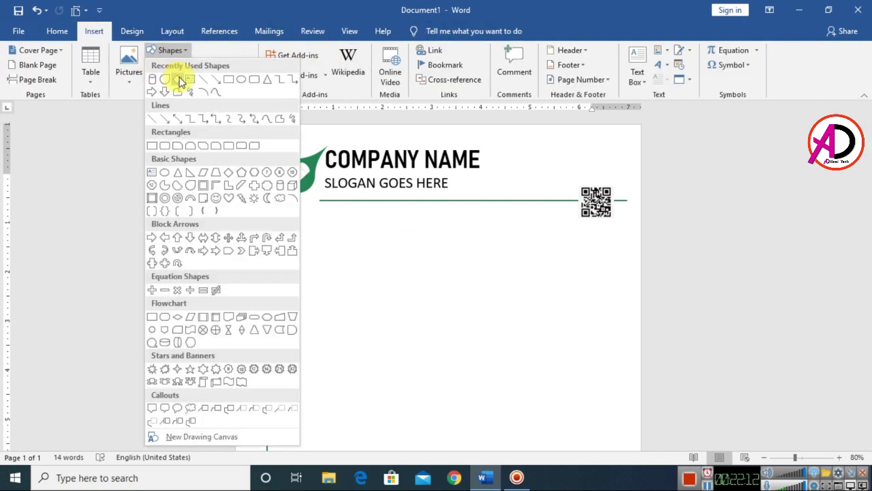
left_click(176, 77)
mouse_move(389, 242)
left_mouse_down()
mouse_move(521, 280)
mouse_move(528, 268)
left_mouse_up()
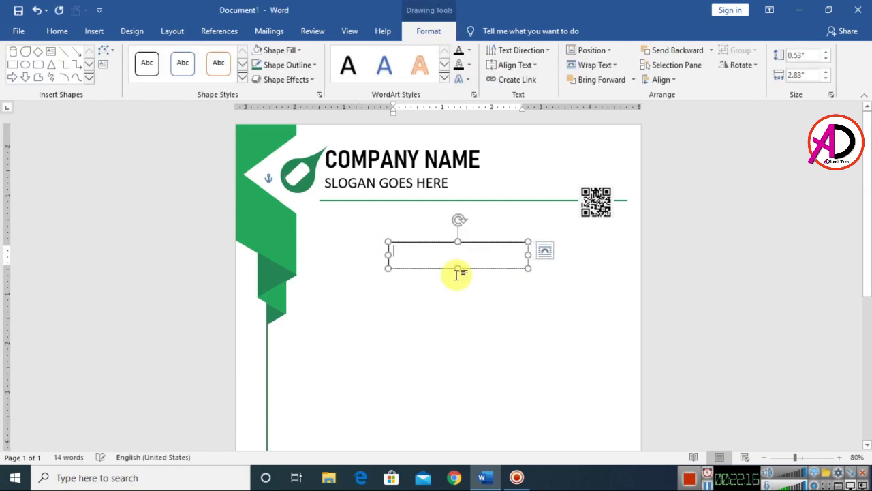
type("Date:")
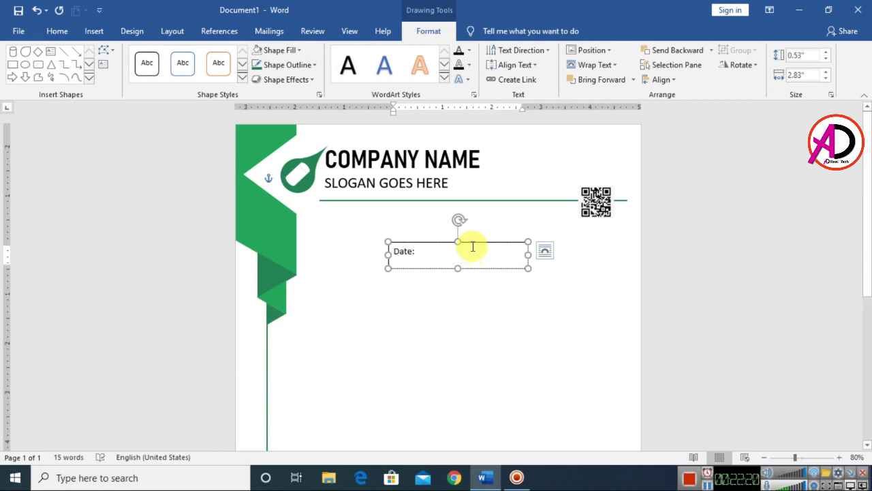
left_click(57, 31)
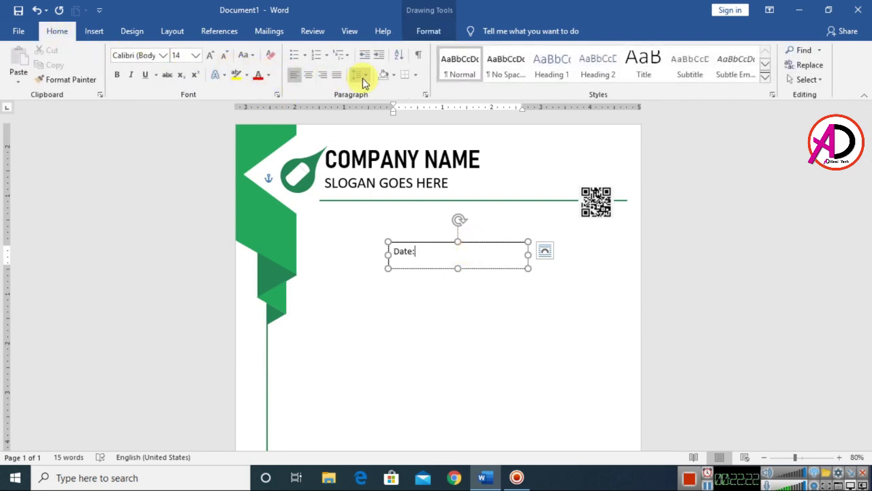
Remove the Date box's fill and outline and move it under the QR code
left_click(430, 30)
left_click(278, 51)
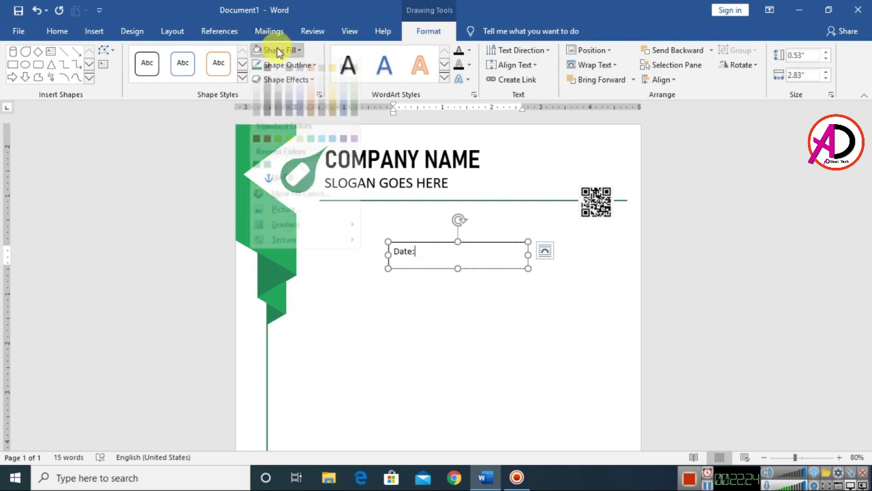
left_click(280, 190)
left_click(287, 64)
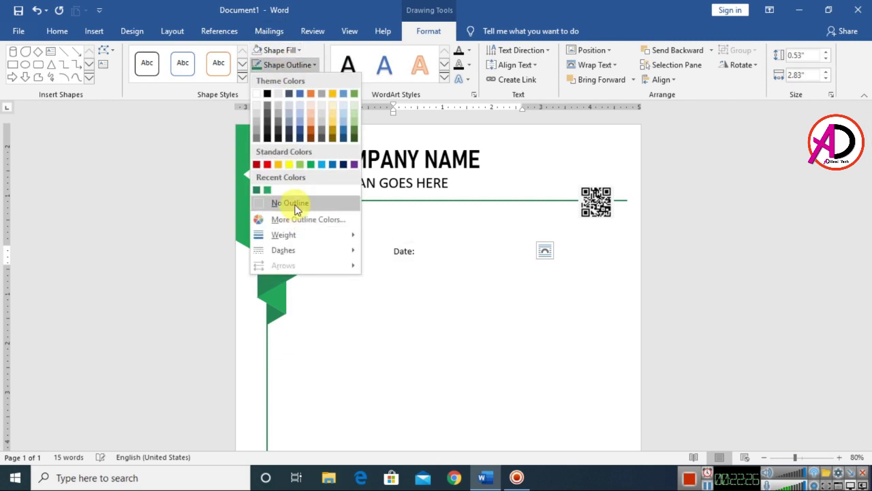
left_click(294, 203)
left_click_drag(436, 247, 587, 225)
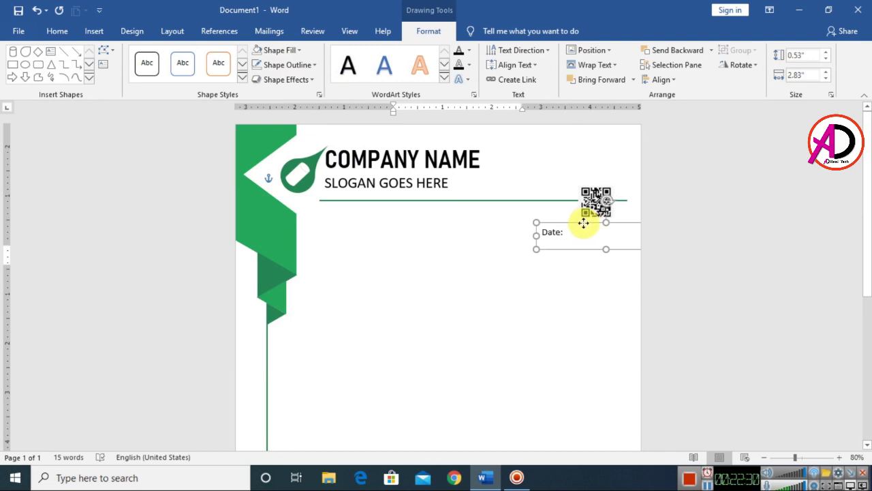
left_click(492, 315)
Group the header logo shapes into one object
scroll(329, 170, "up", 1)
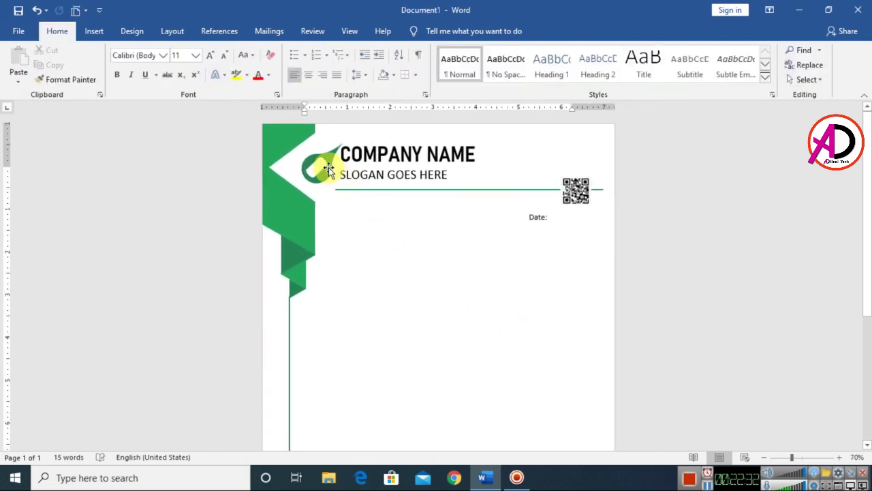
left_click(336, 155)
left_click(318, 166)
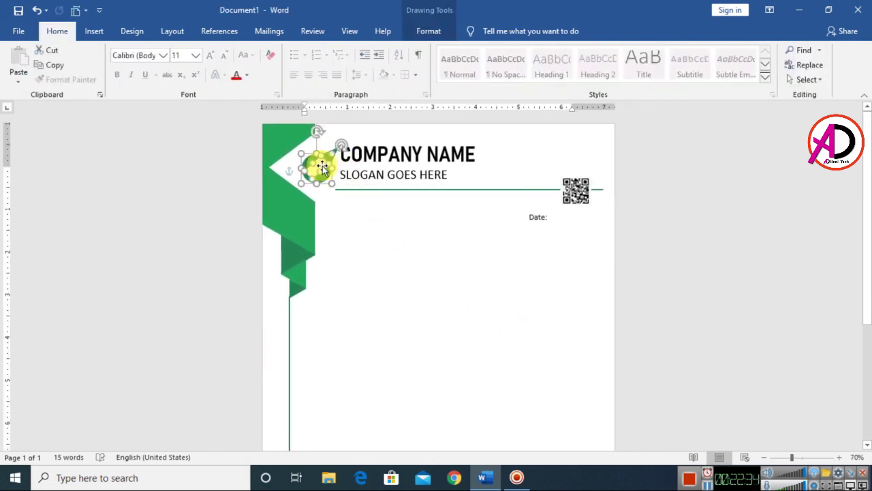
right_click(317, 169)
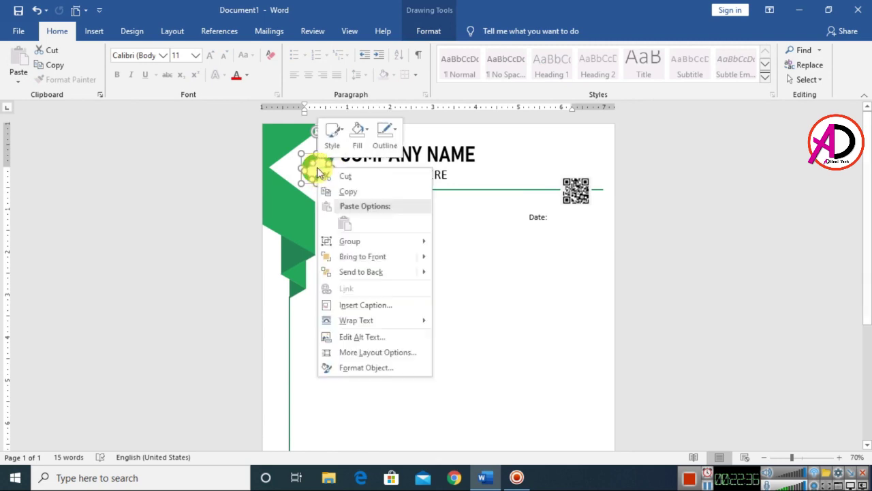
mouse_move(382, 241)
left_click(472, 244)
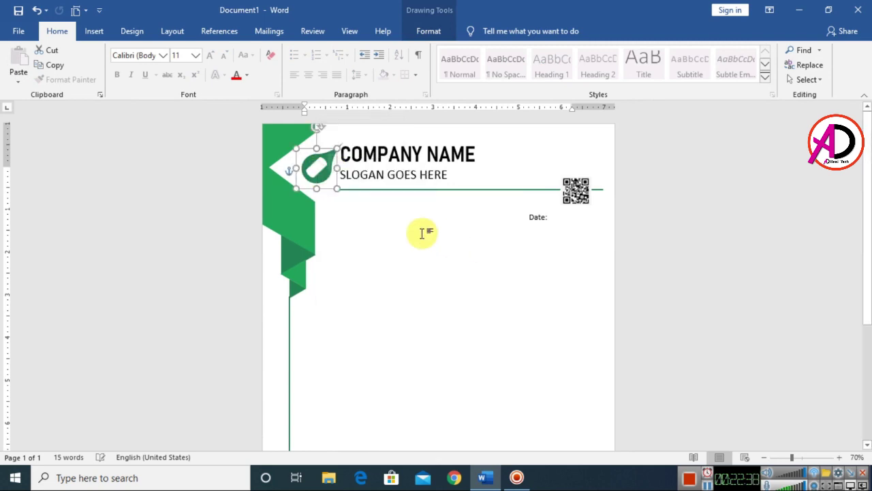
Copy the logo lower on the page, cut it, and paste it back as a picture
left_click_drag(325, 176, 530, 428)
left_click_drag(495, 398, 469, 393)
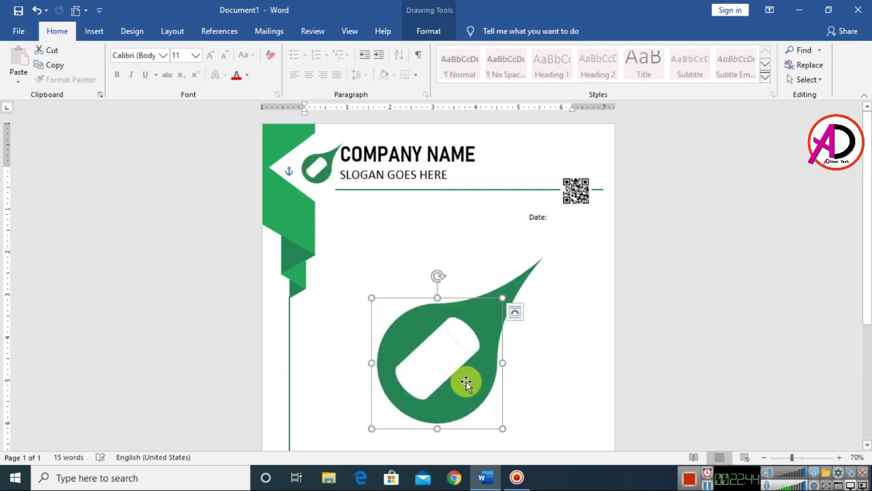
right_click(466, 381)
left_click(494, 184)
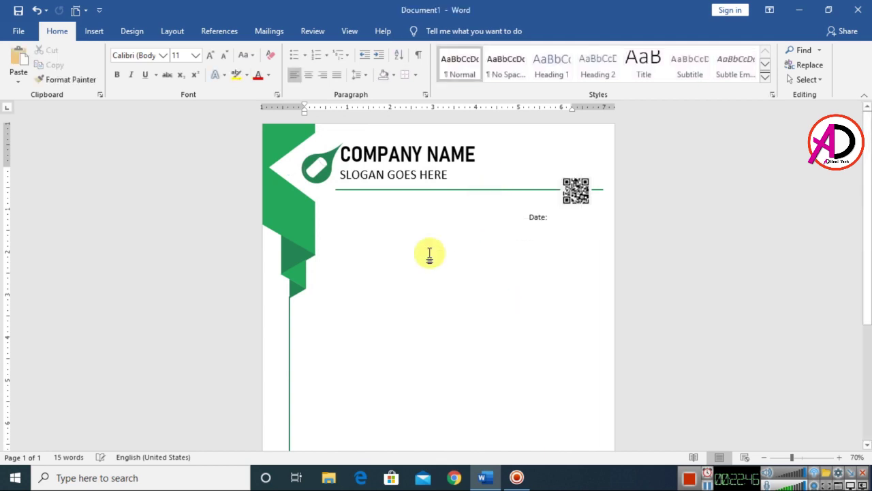
right_click(461, 302)
left_click(507, 182)
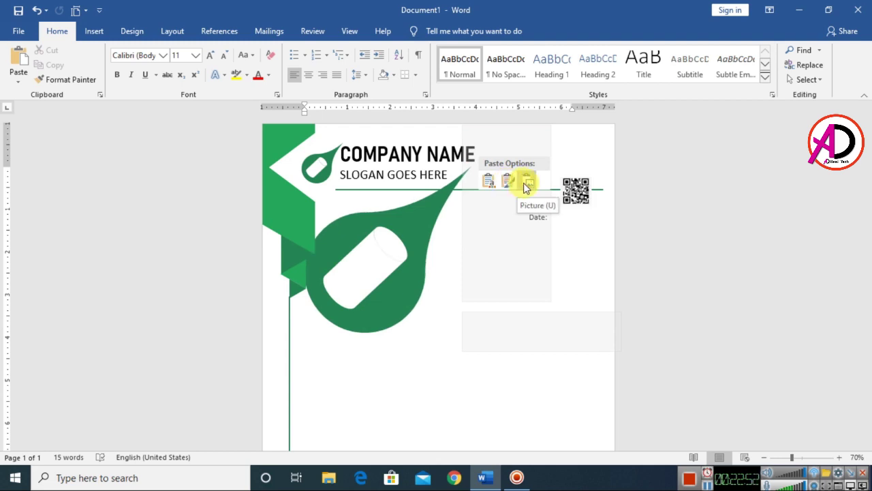
left_click(527, 185)
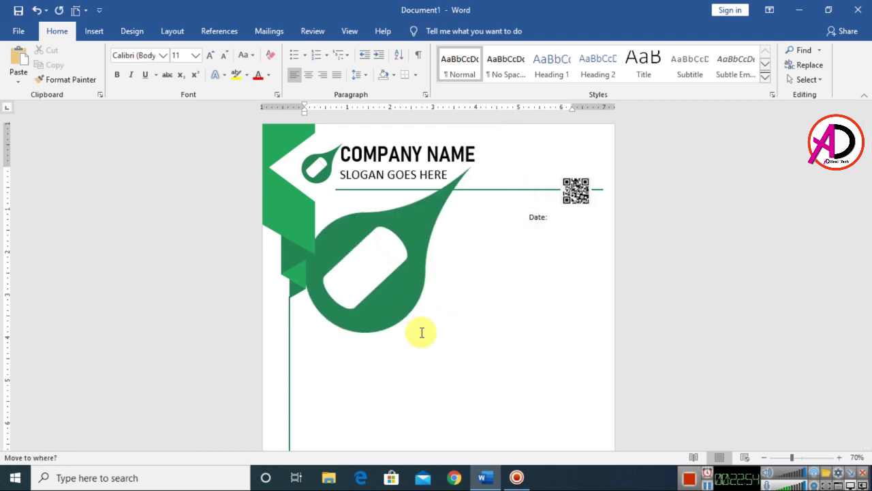
left_click(397, 311)
Set the large logo to float in front of text and move it lower on the page
left_click(425, 31)
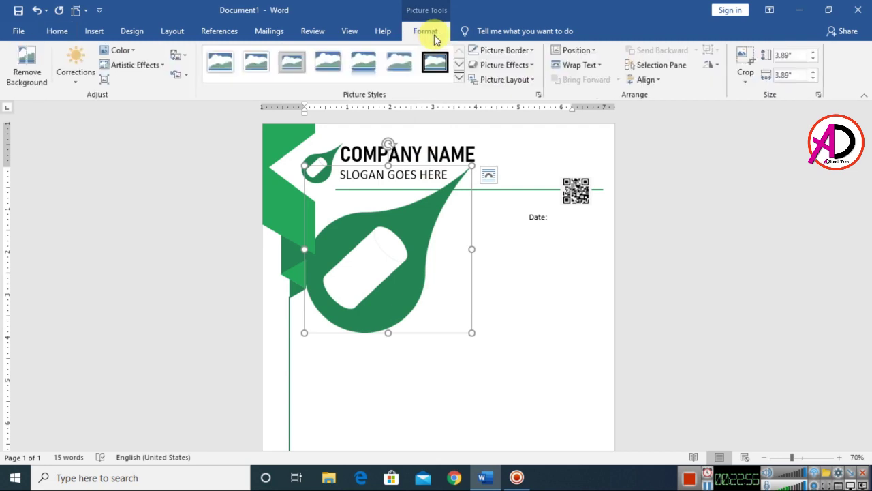
left_click(579, 64)
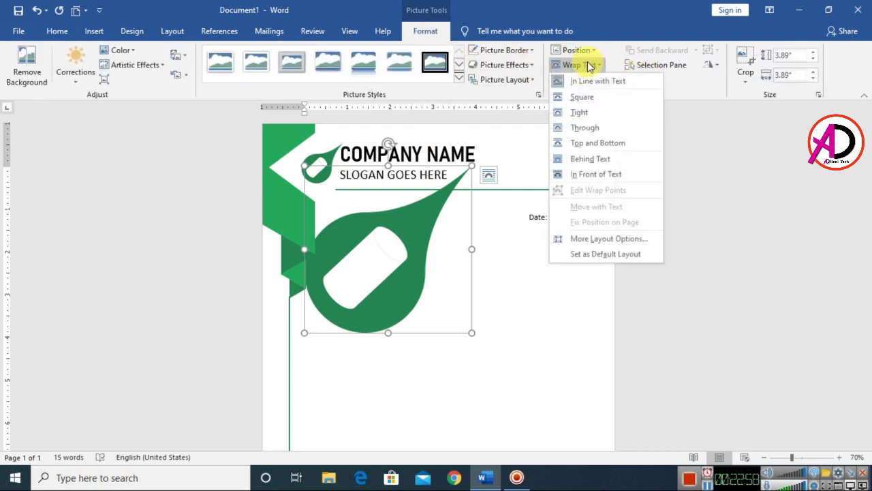
left_click(587, 175)
left_click_drag(403, 295, 457, 400)
scroll(456, 401, "down", 4)
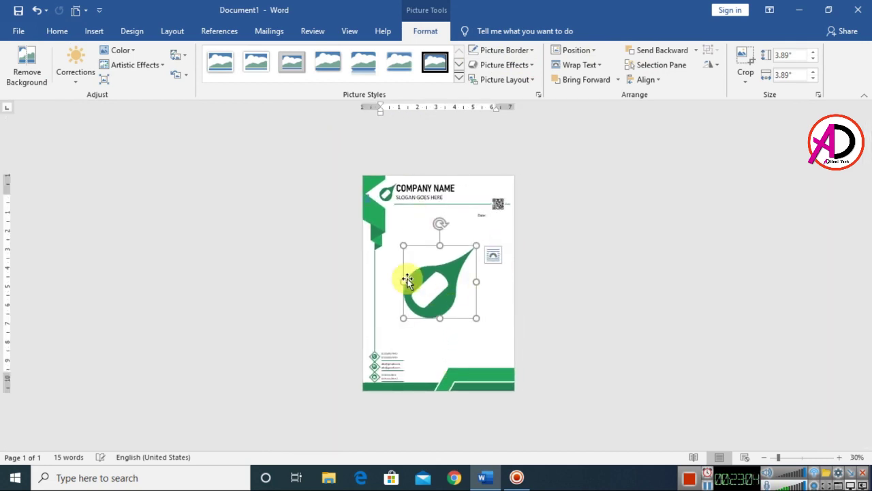
Recolor the logo with Washout so it becomes a faint central watermark
left_click(81, 79)
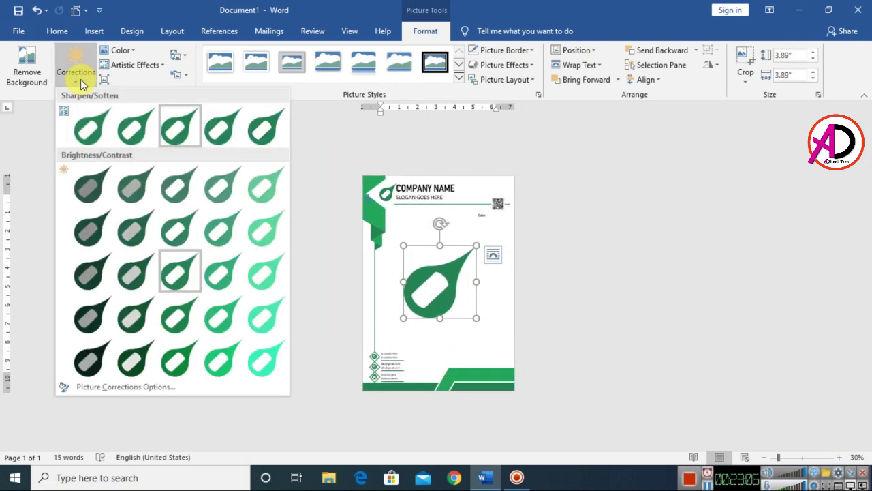
left_click(121, 50)
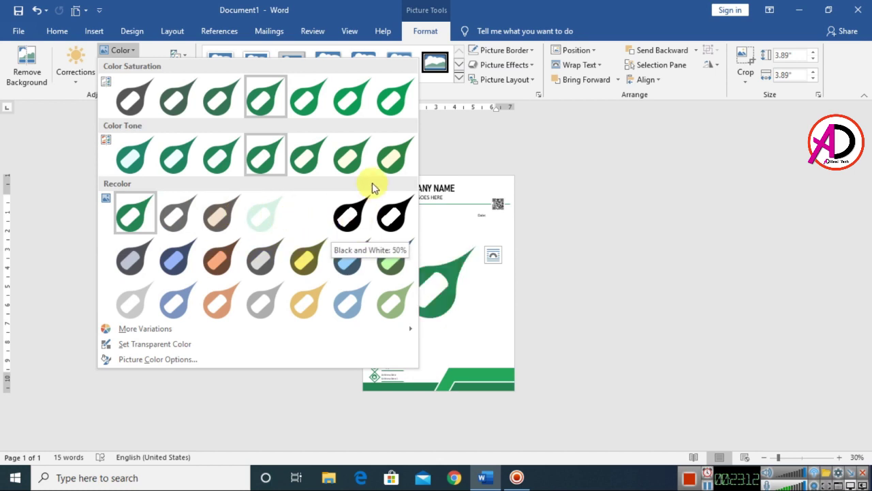
left_click(267, 211)
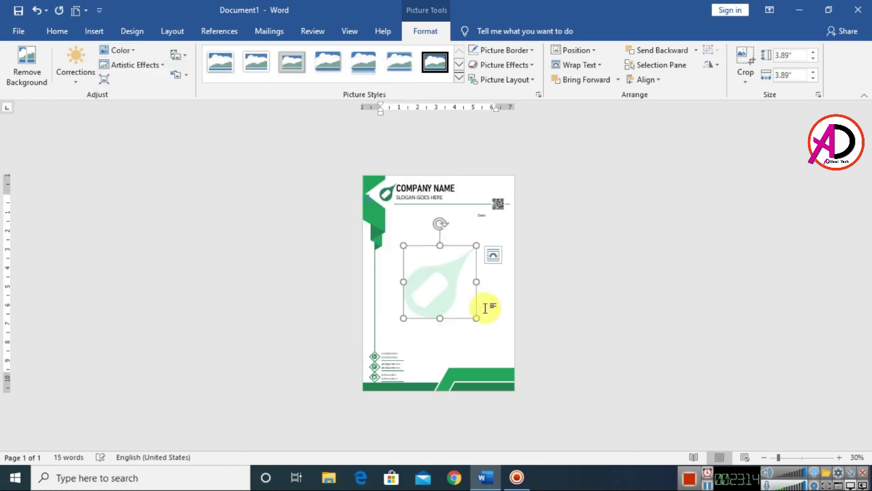
left_click(587, 324)
left_click(445, 305)
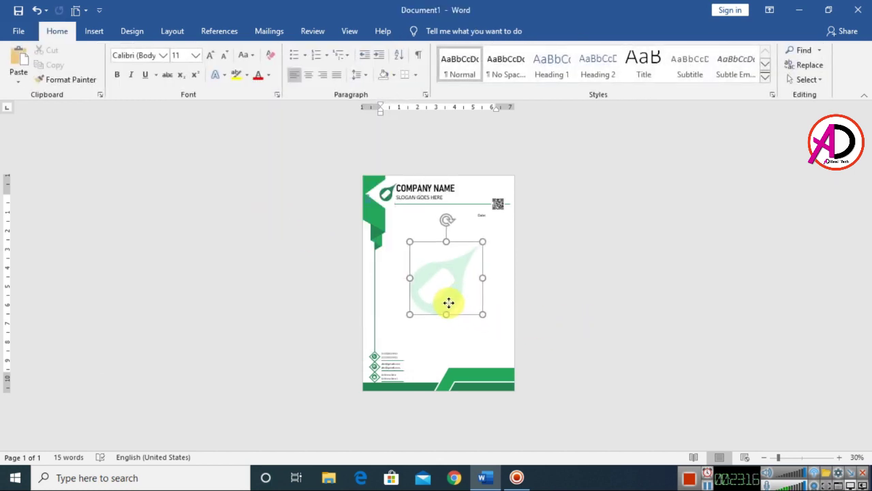
double_click(447, 304)
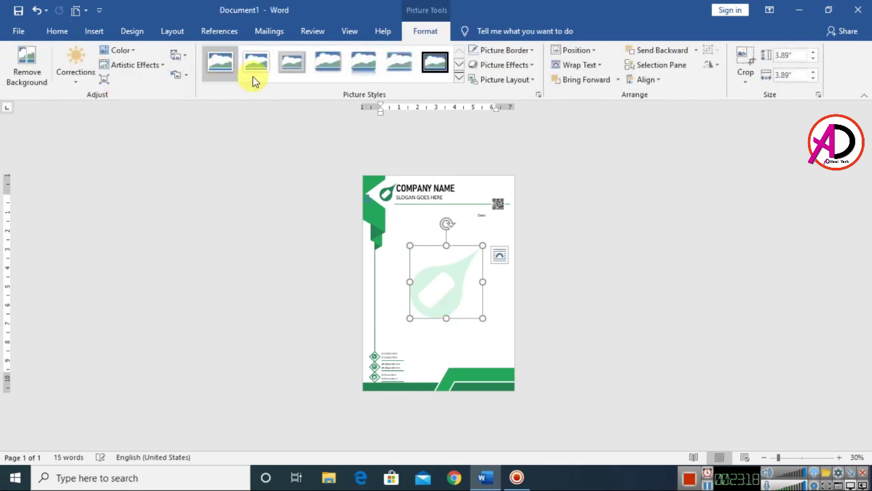
left_click(119, 51)
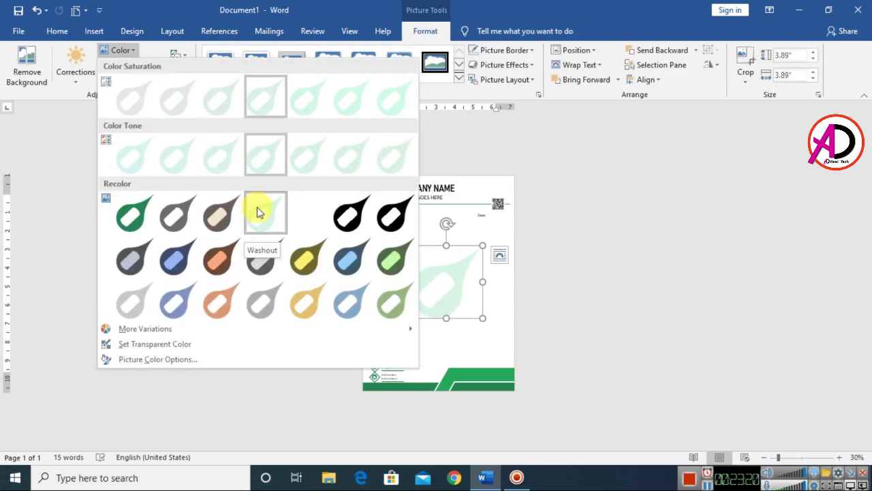
left_click(513, 346)
left_click(651, 334)
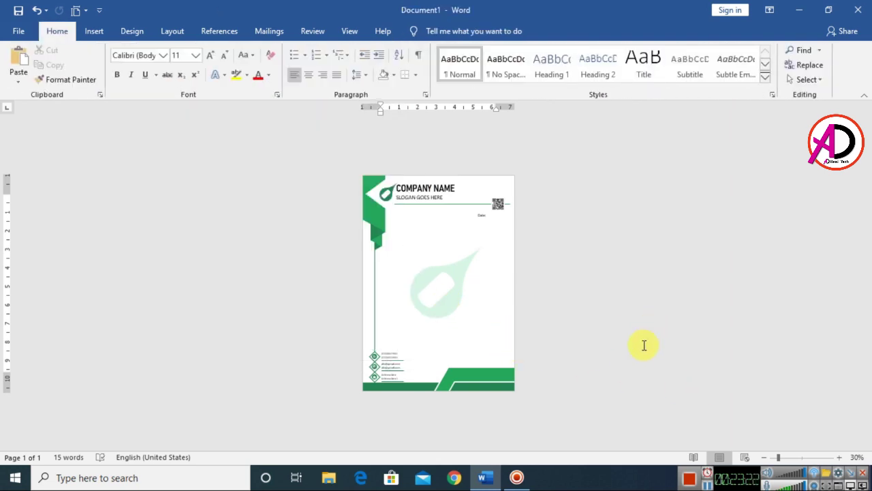
Zoom in and out to review the finished letterhead page
scroll(588, 392, "up", 2)
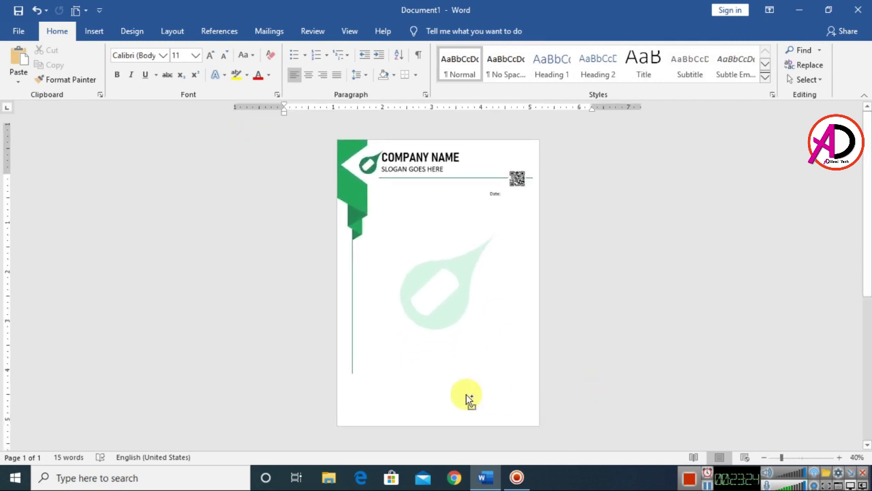
scroll(586, 350, "down", 3)
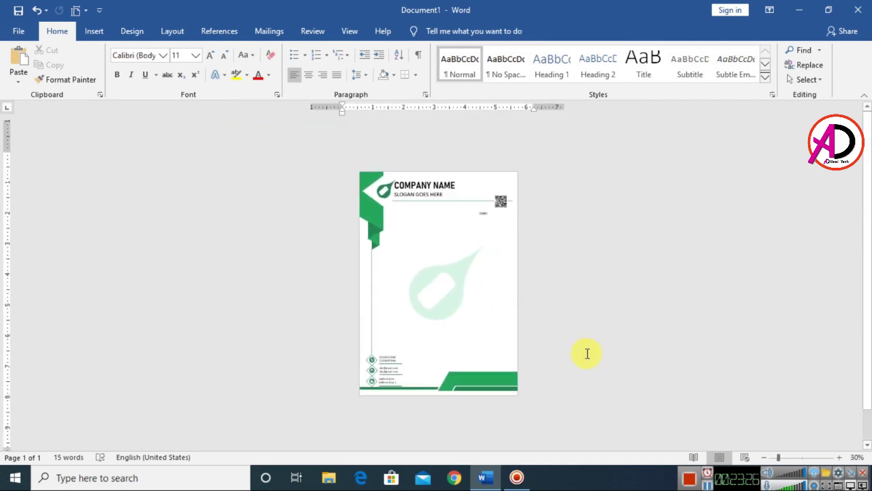
scroll(586, 359, "up", 2)
scroll(481, 363, "up", 1)
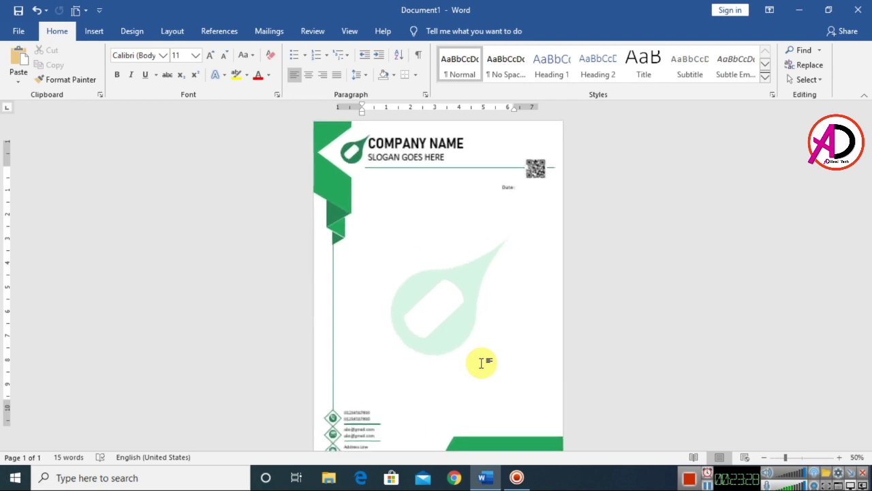
scroll(481, 363, "down", 2)
scroll(481, 363, "up", 2)
scroll(481, 363, "down", 1)
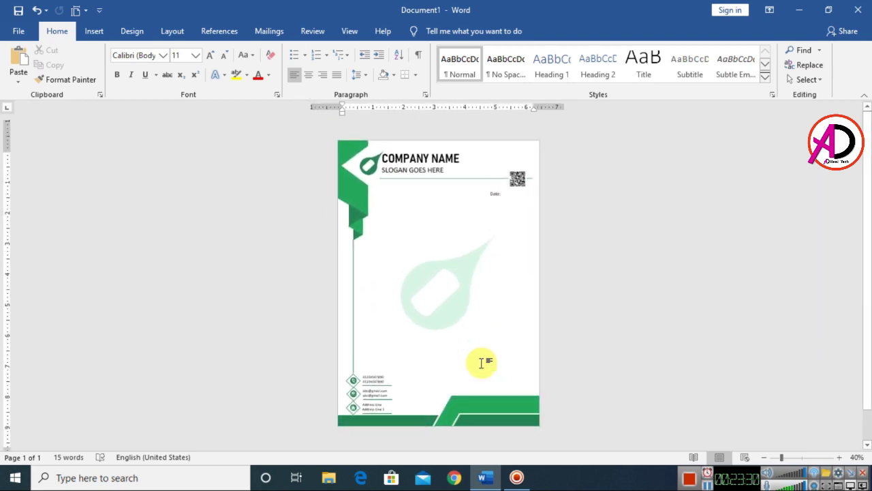
scroll(482, 363, "up", 1)
scroll(481, 367, "down", 1)
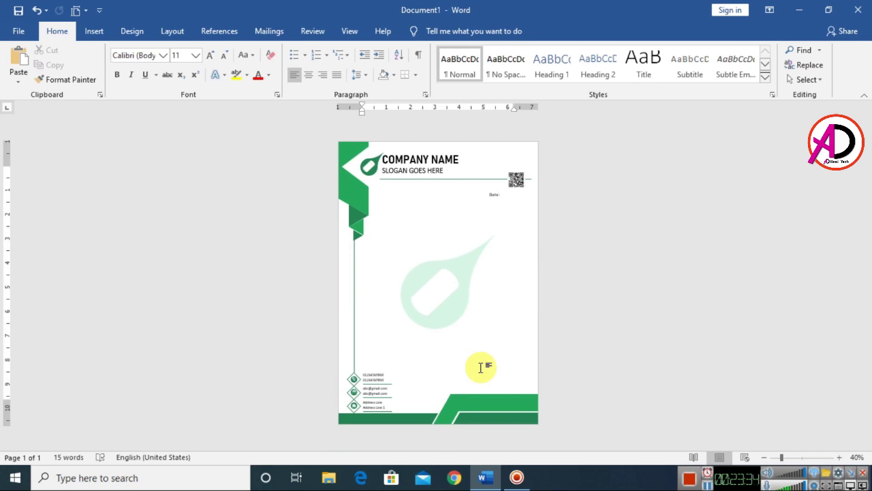
Save the letterhead to Documents as the Word document 'Letter Head new Design'
left_click(18, 31)
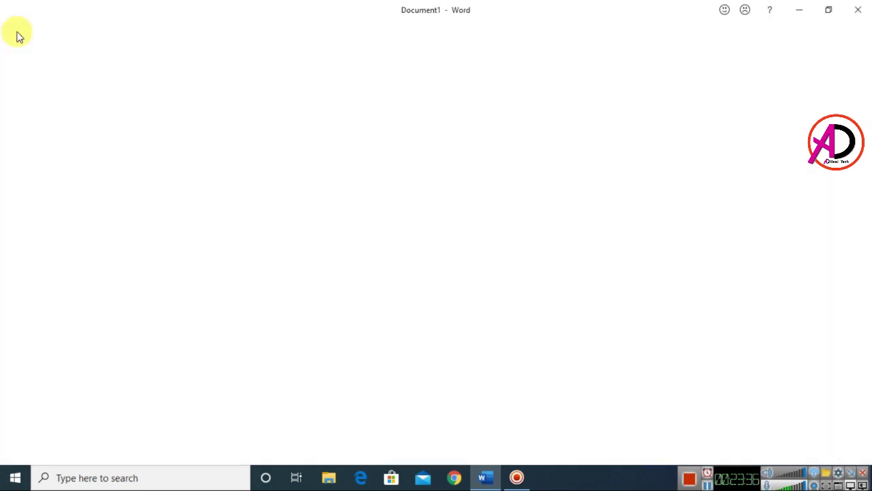
left_click(39, 185)
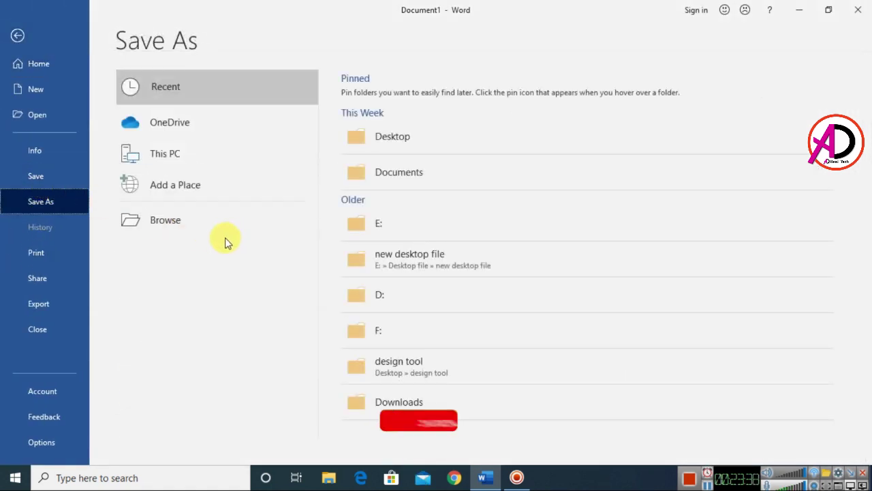
left_click(175, 221)
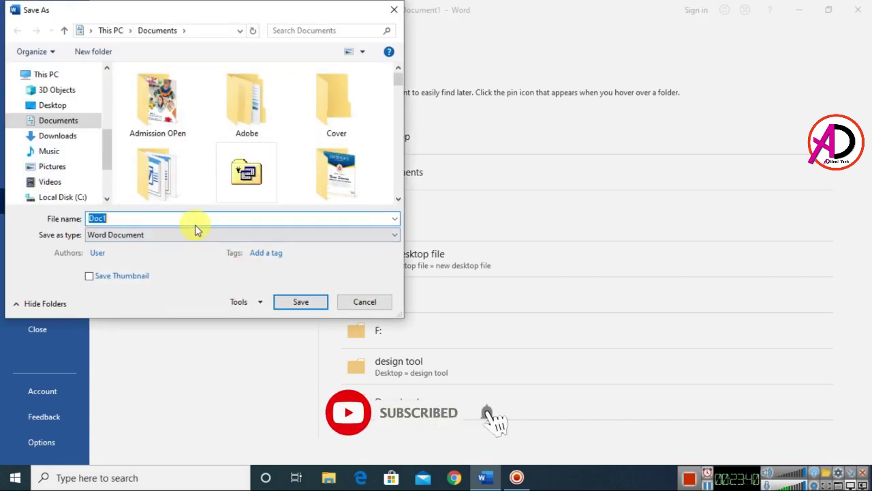
type("Ad")
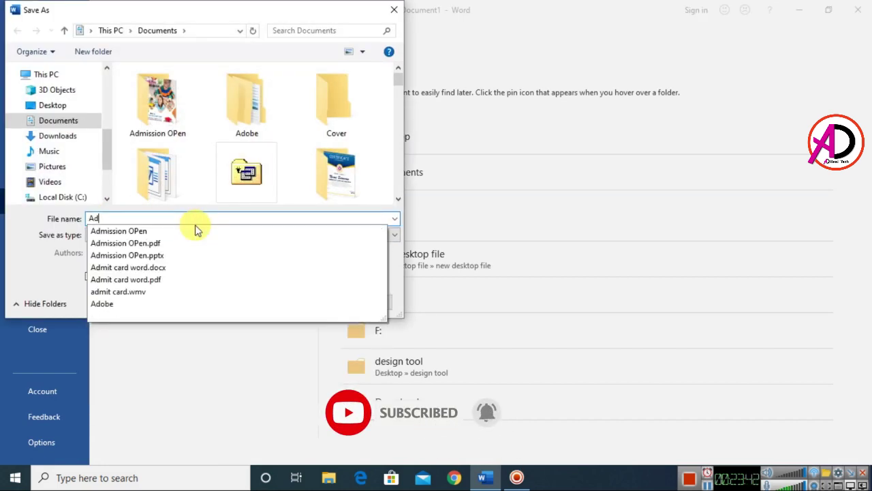
key("BackSpace")
key("BackSpace")
type("Letter Head new Design")
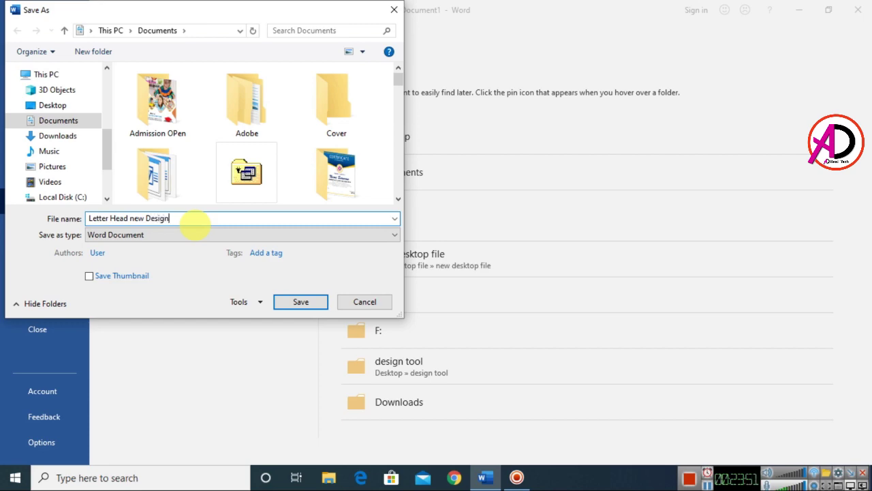
key("Return")
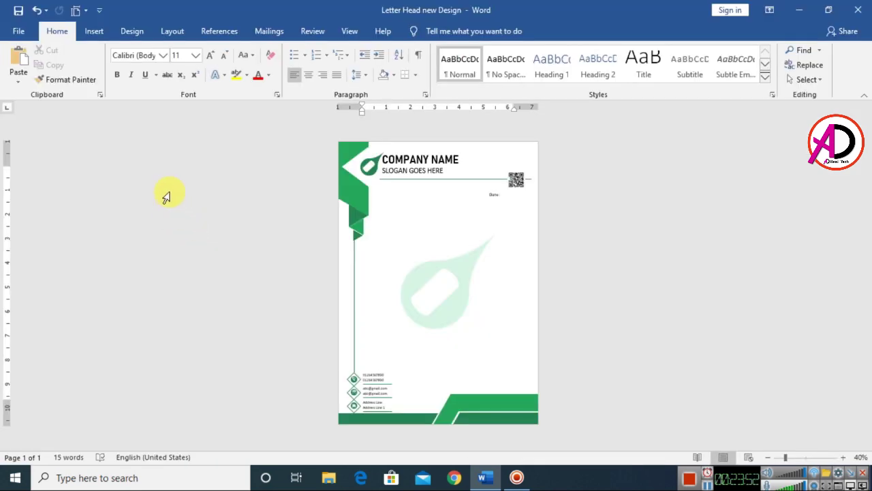
left_click(17, 31)
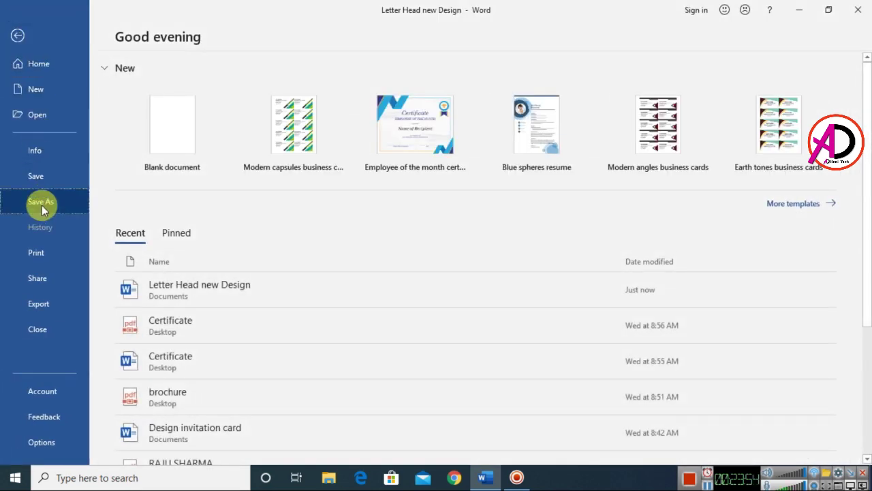
Save a PDF copy of the letterhead as 'Letter Head new Design.pdf'
left_click(42, 206)
left_click(164, 230)
left_click(132, 235)
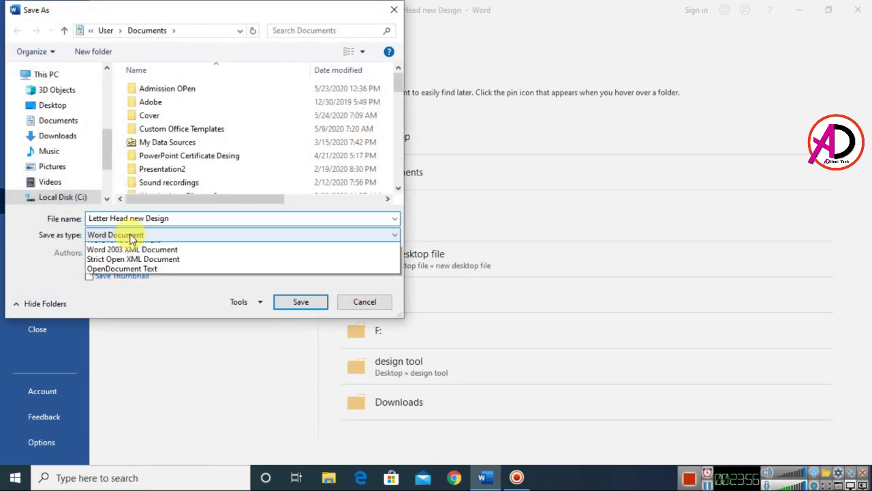
left_click(101, 308)
left_click(300, 330)
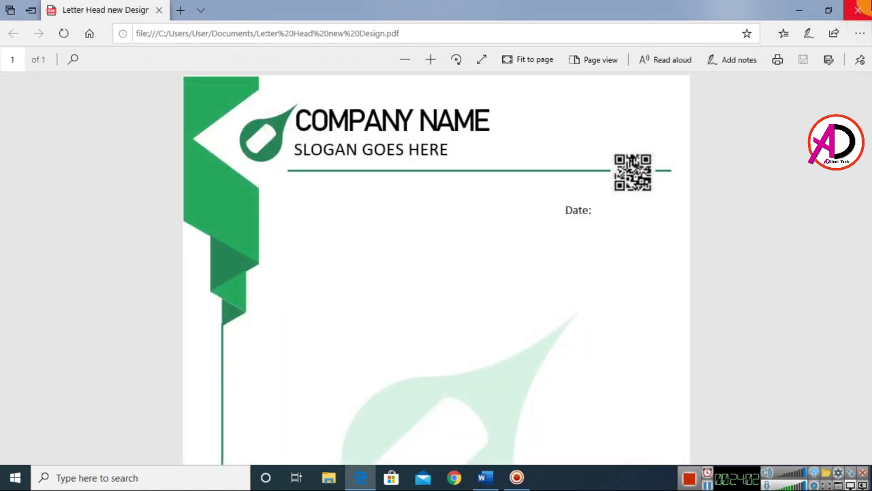
Close the PDF preview in Edge and return to the letterhead in Word
left_click(858, 10)
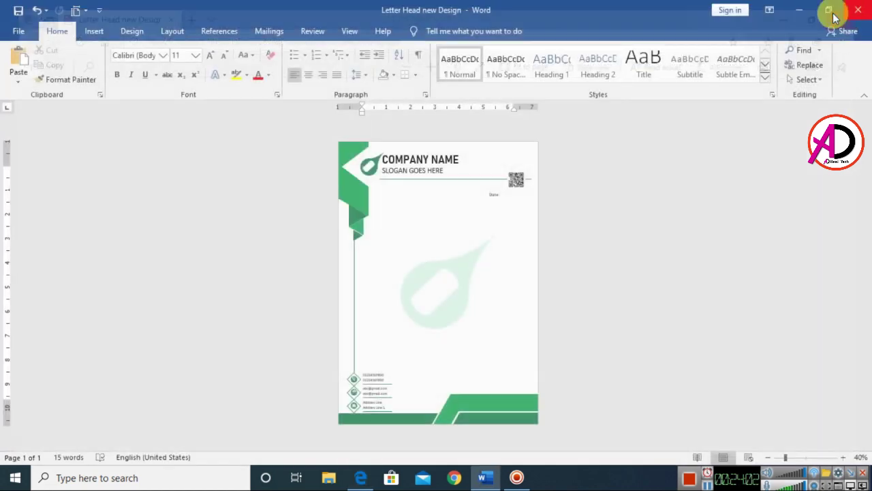
scroll(591, 276, "down", 1)
scroll(596, 293, "up", 2)
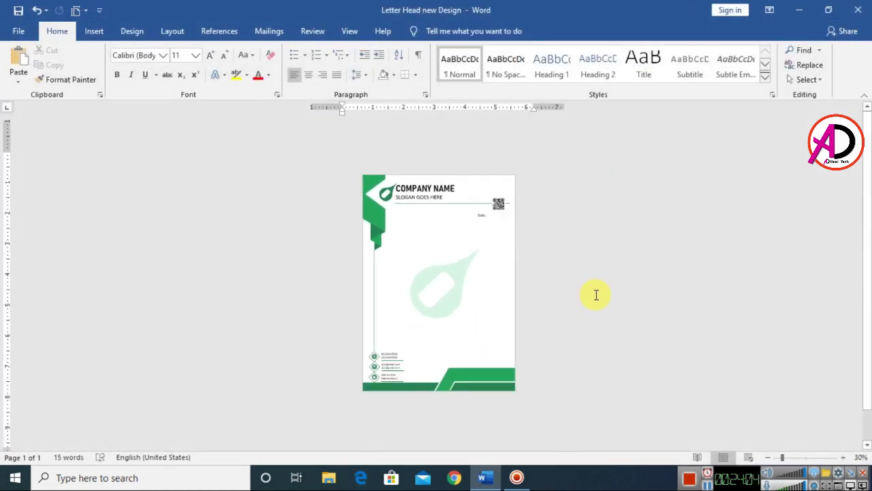